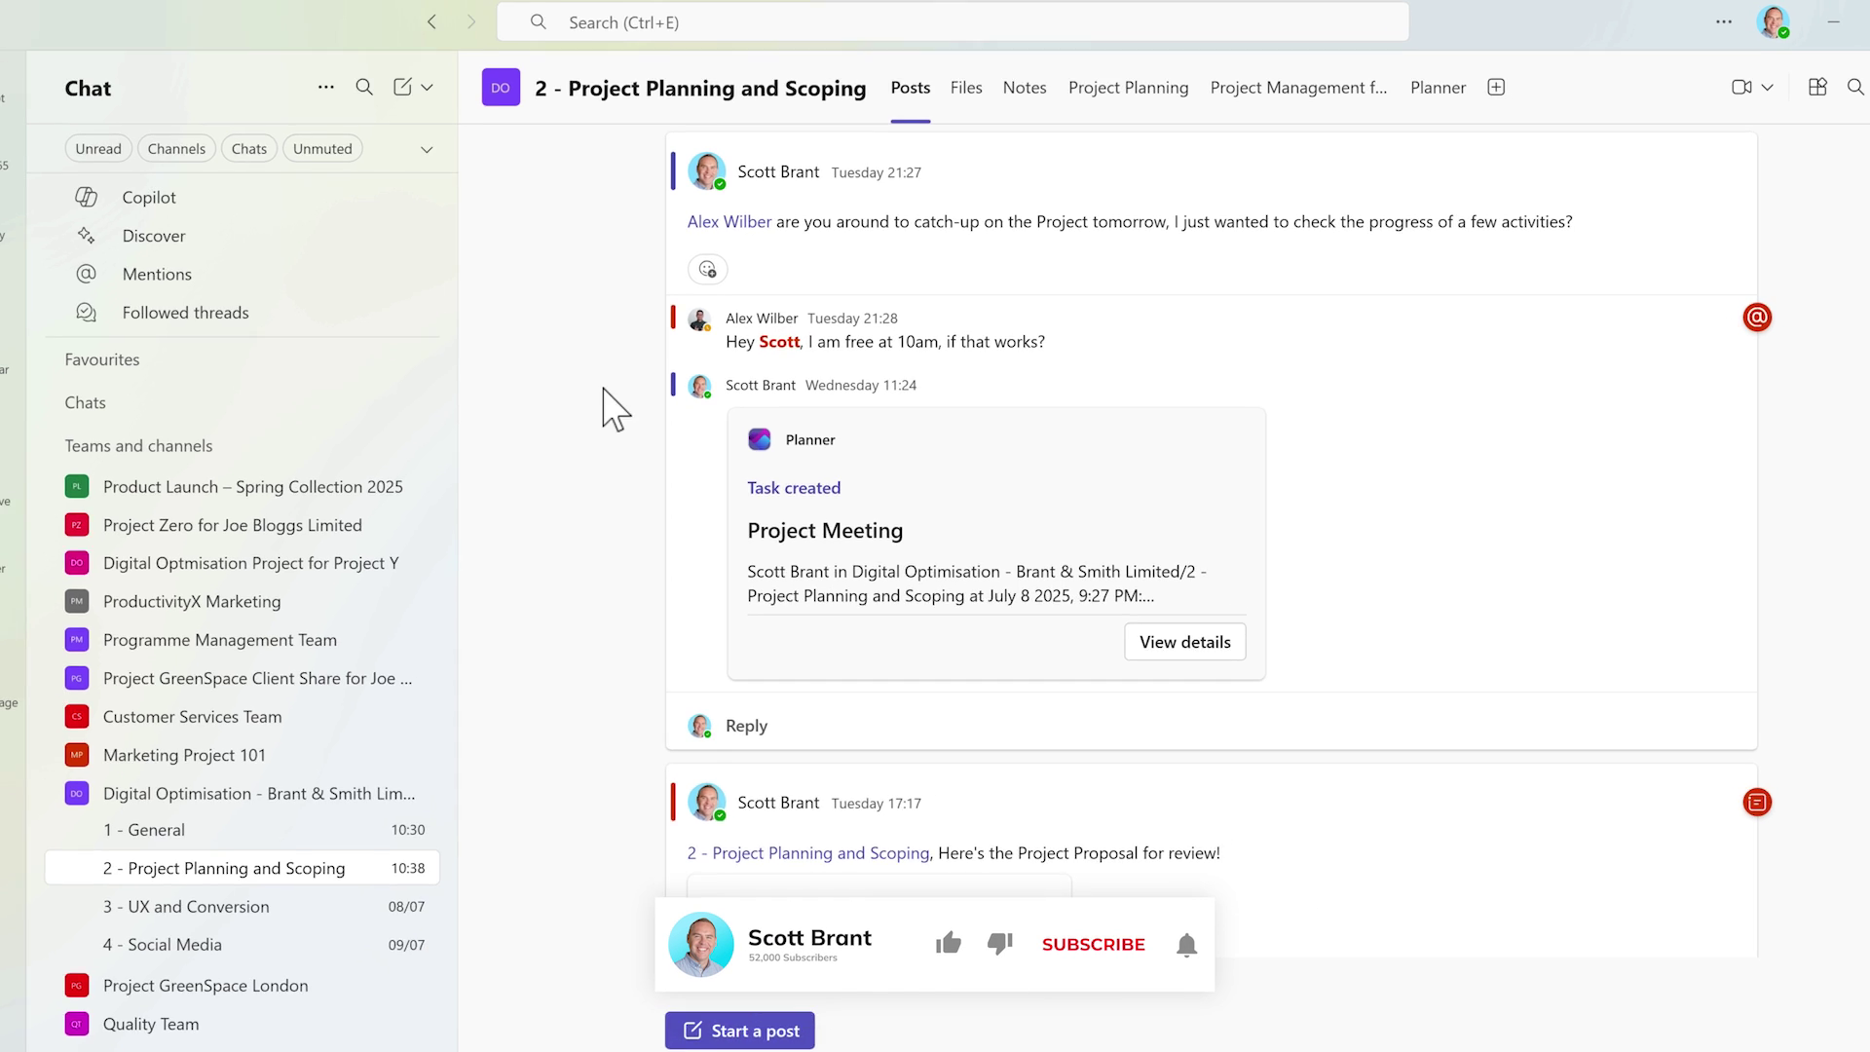
Step: Read through the posts and replies in the 2 - Project Planning and Scoping channel, down to the Project Planning Discussion meeting
{"action": "scroll", "coordinate": [292, 477], "scroll_direction": "down", "scroll_amount": 3}
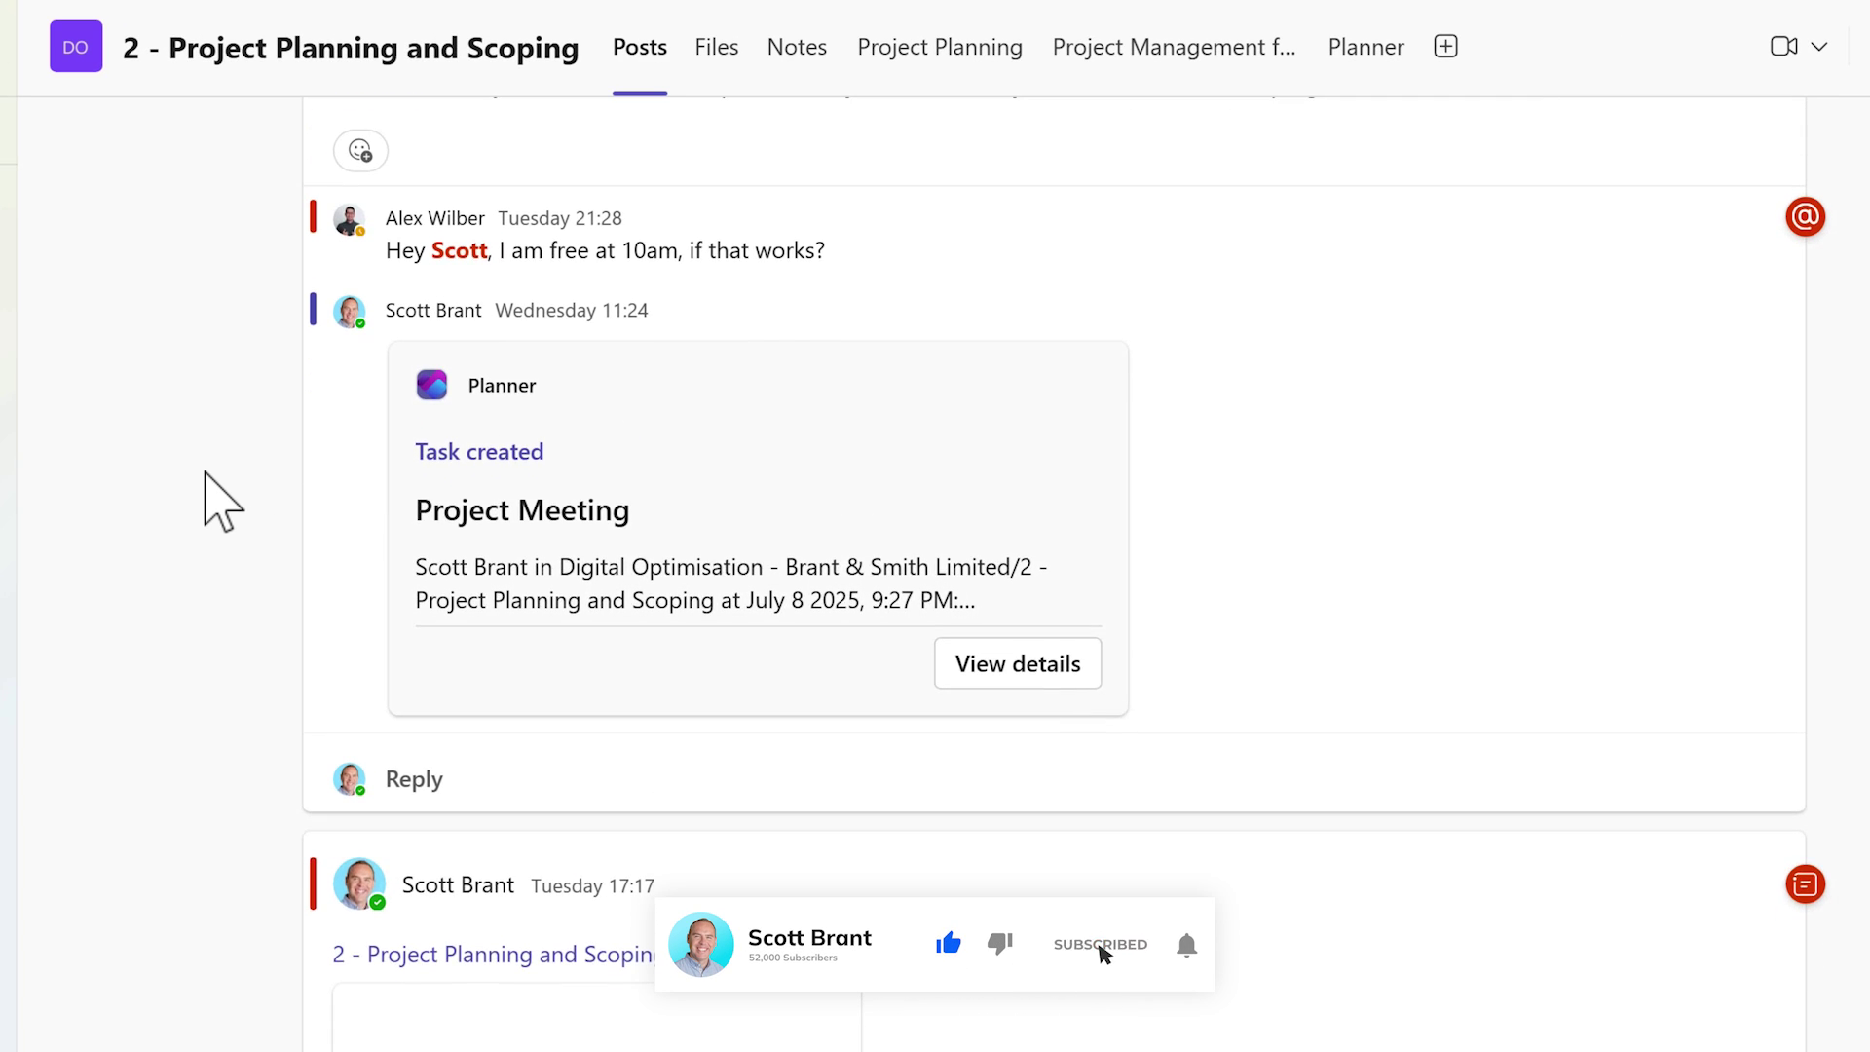
{"action": "scroll", "coordinate": [222, 502], "scroll_direction": "down", "scroll_amount": 3}
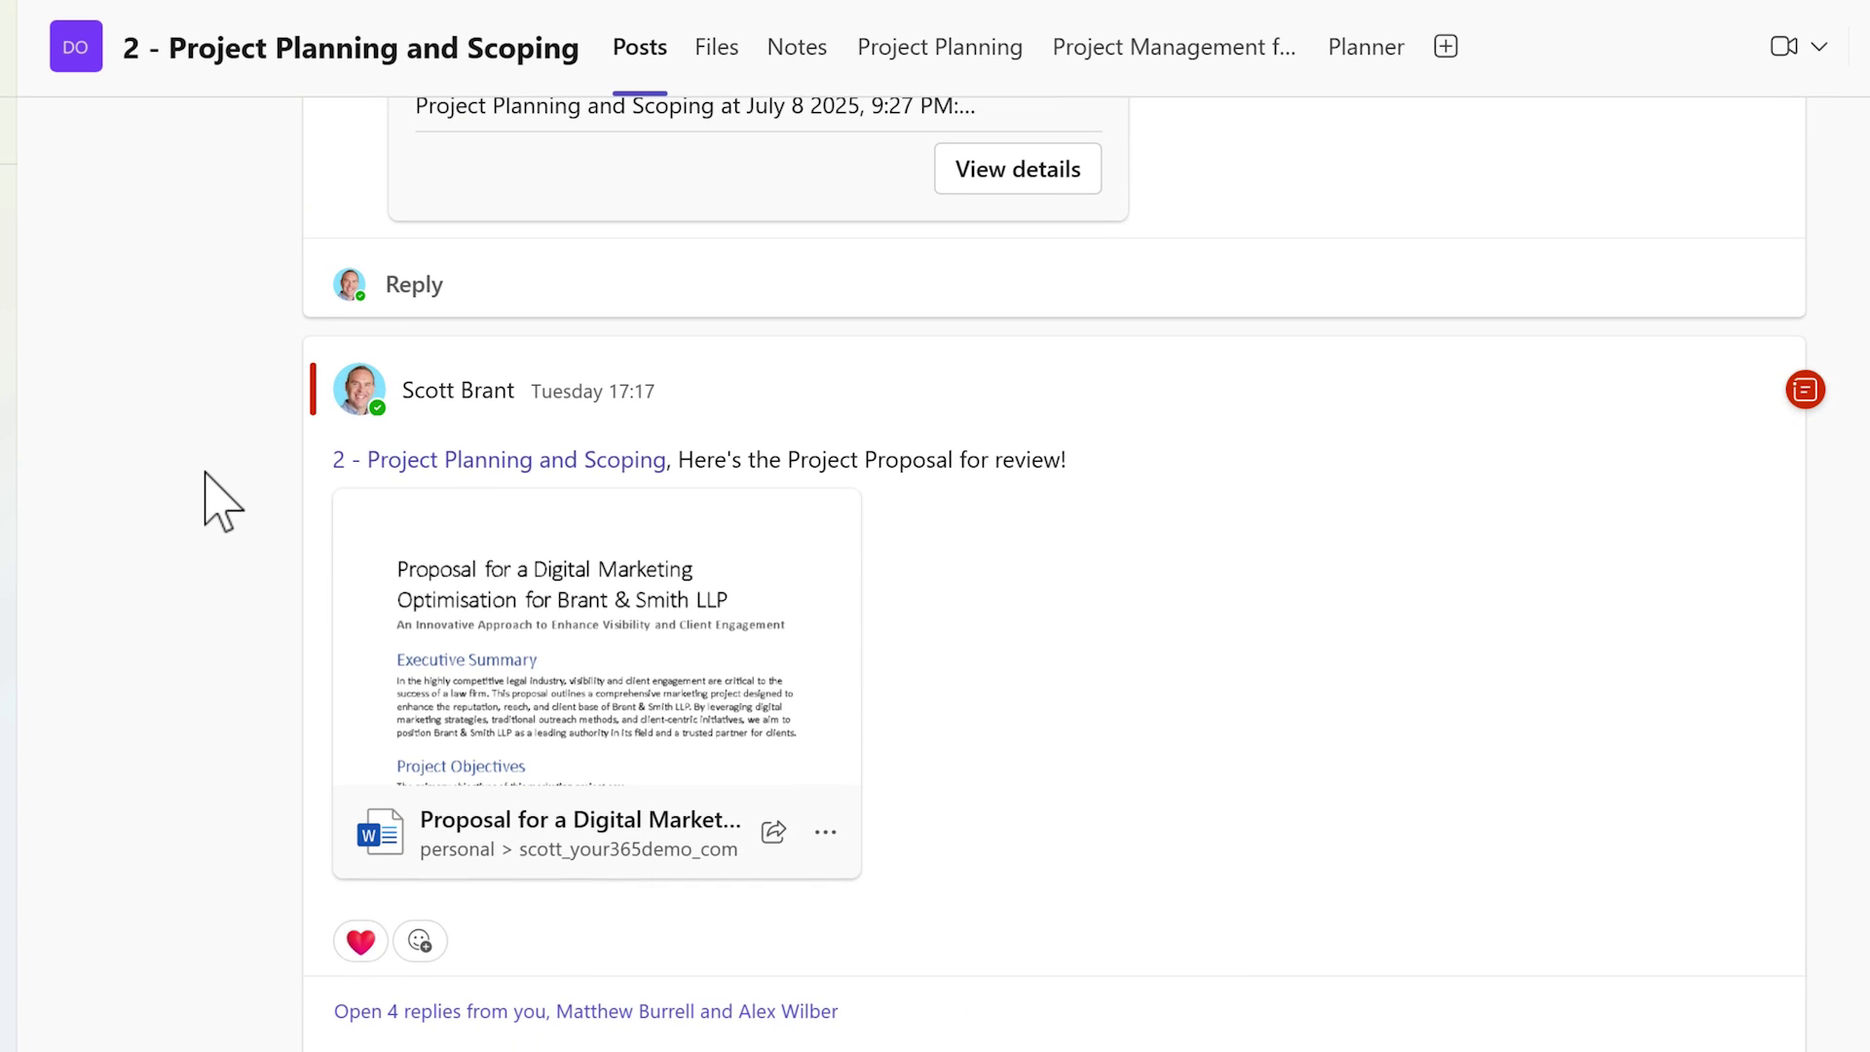
{"action": "scroll", "coordinate": [222, 501], "scroll_direction": "down", "scroll_amount": 2}
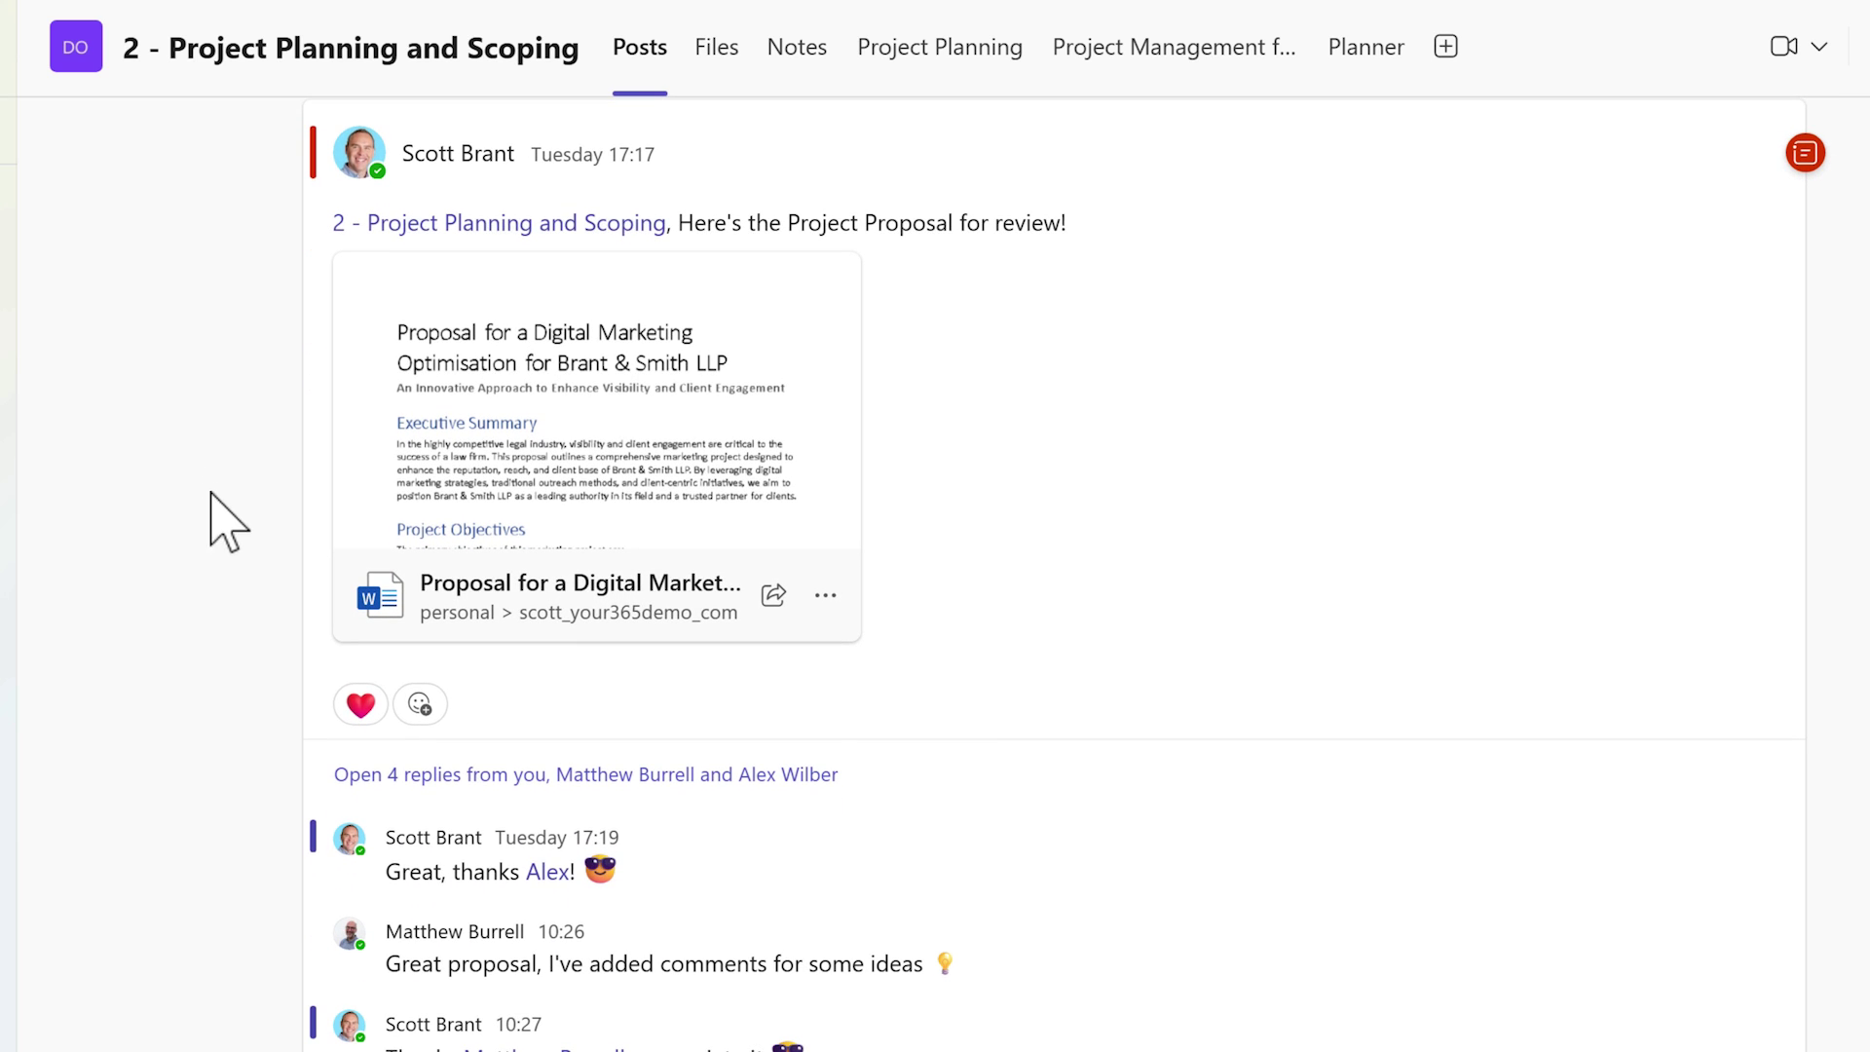
{"action": "scroll", "coordinate": [281, 876], "scroll_direction": "down", "scroll_amount": 1}
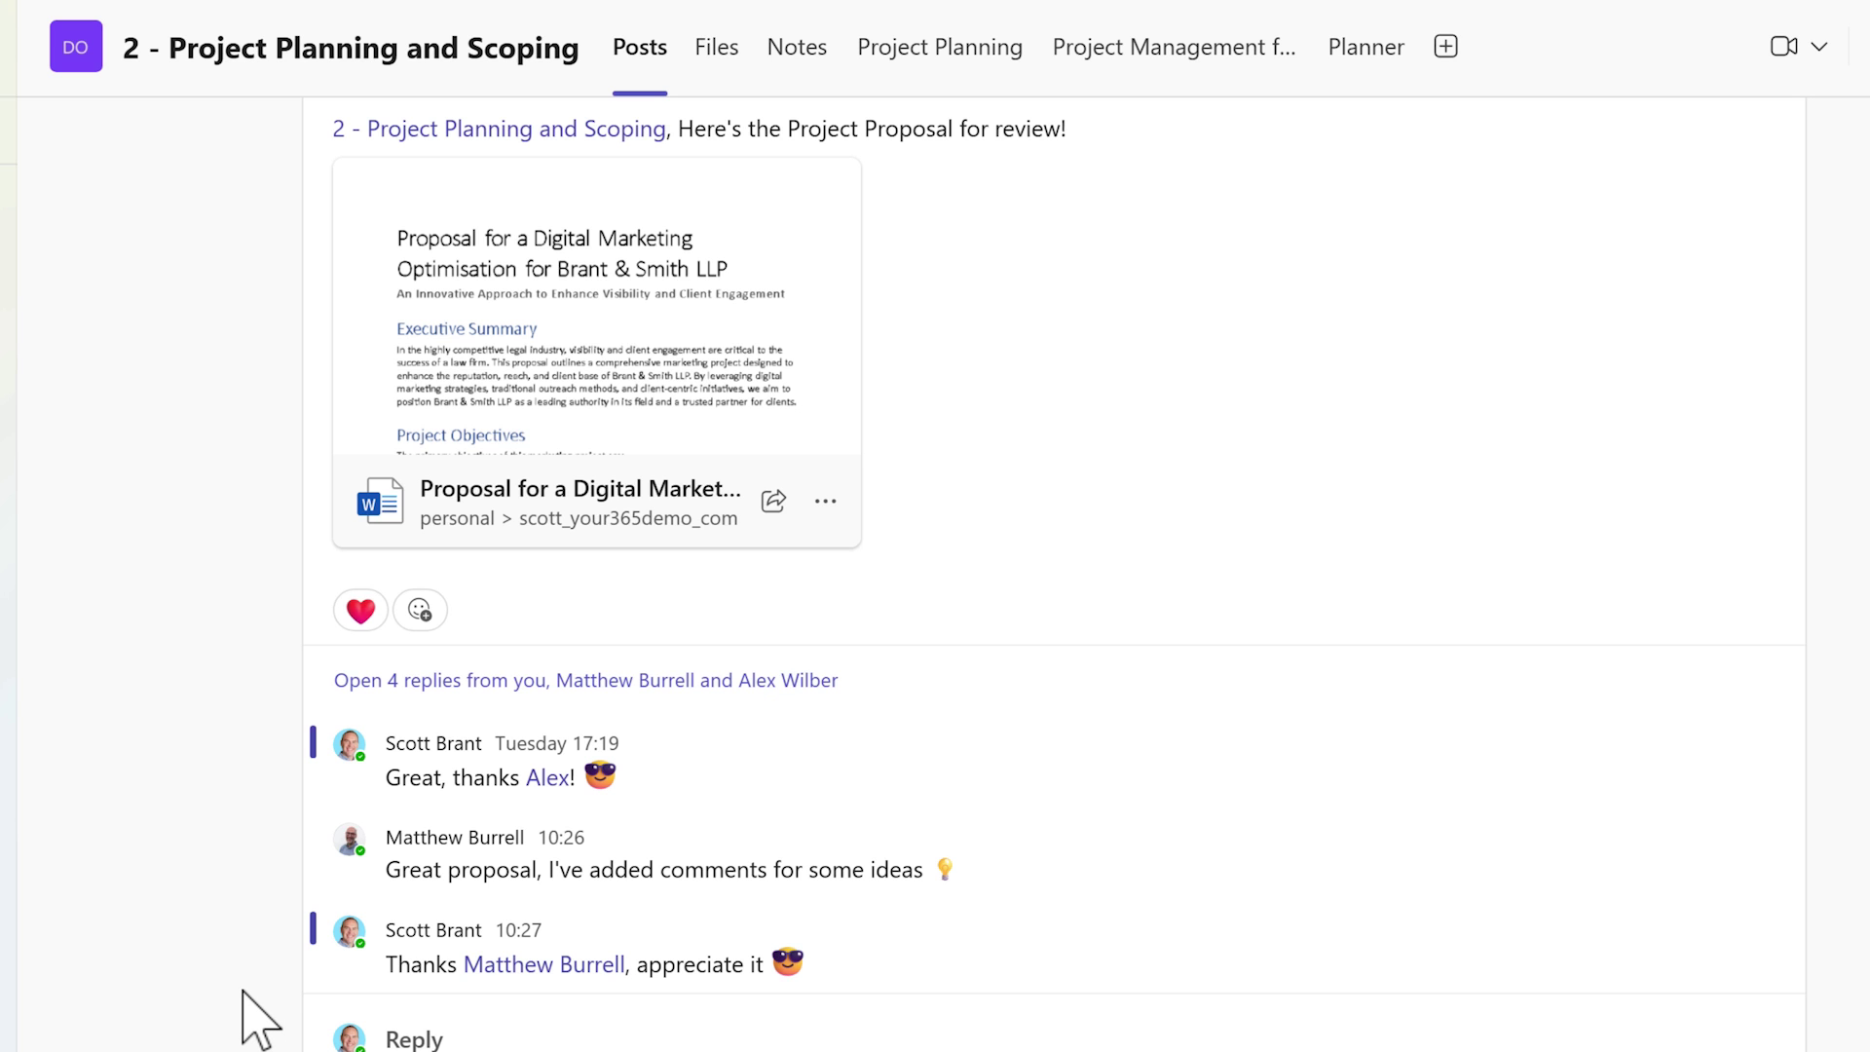
{"action": "scroll", "coordinate": [248, 1018], "scroll_direction": "down", "scroll_amount": 3}
{"action": "scroll", "coordinate": [259, 1018], "scroll_direction": "down", "scroll_amount": 5}
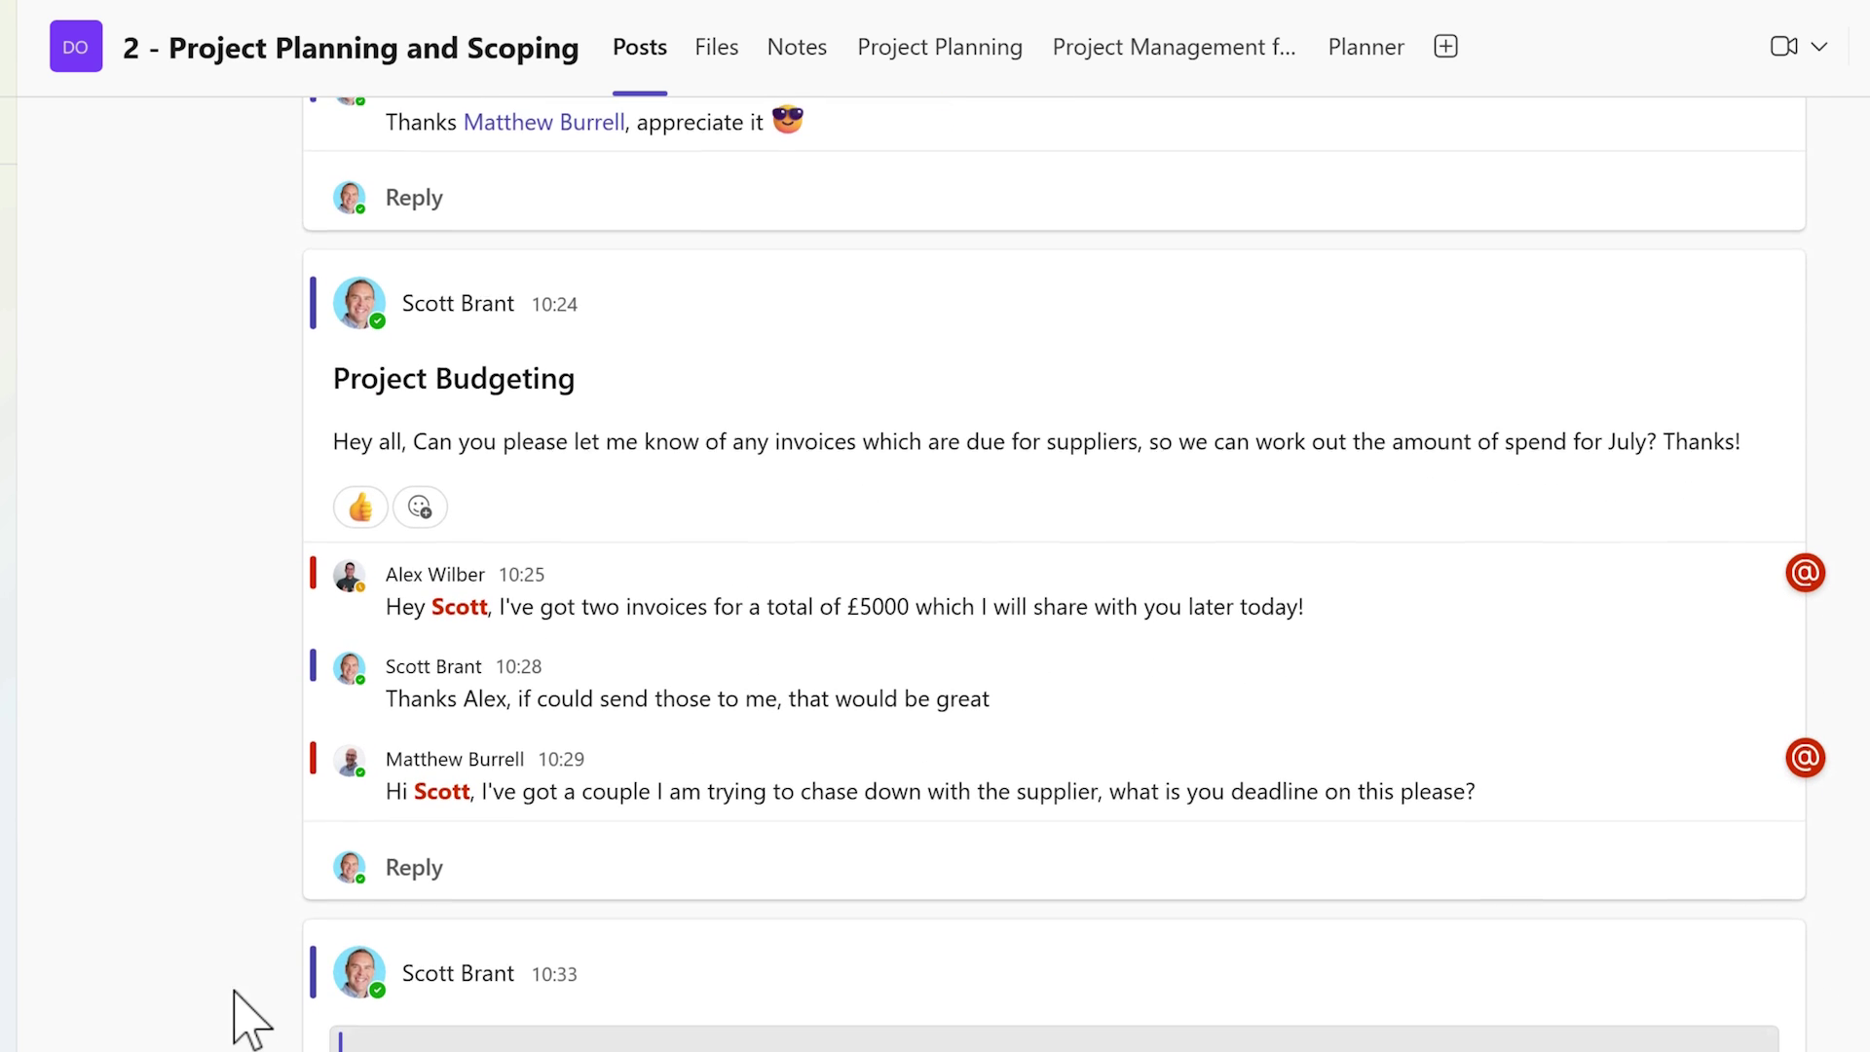
{"action": "scroll", "coordinate": [251, 1021], "scroll_direction": "down", "scroll_amount": 5}
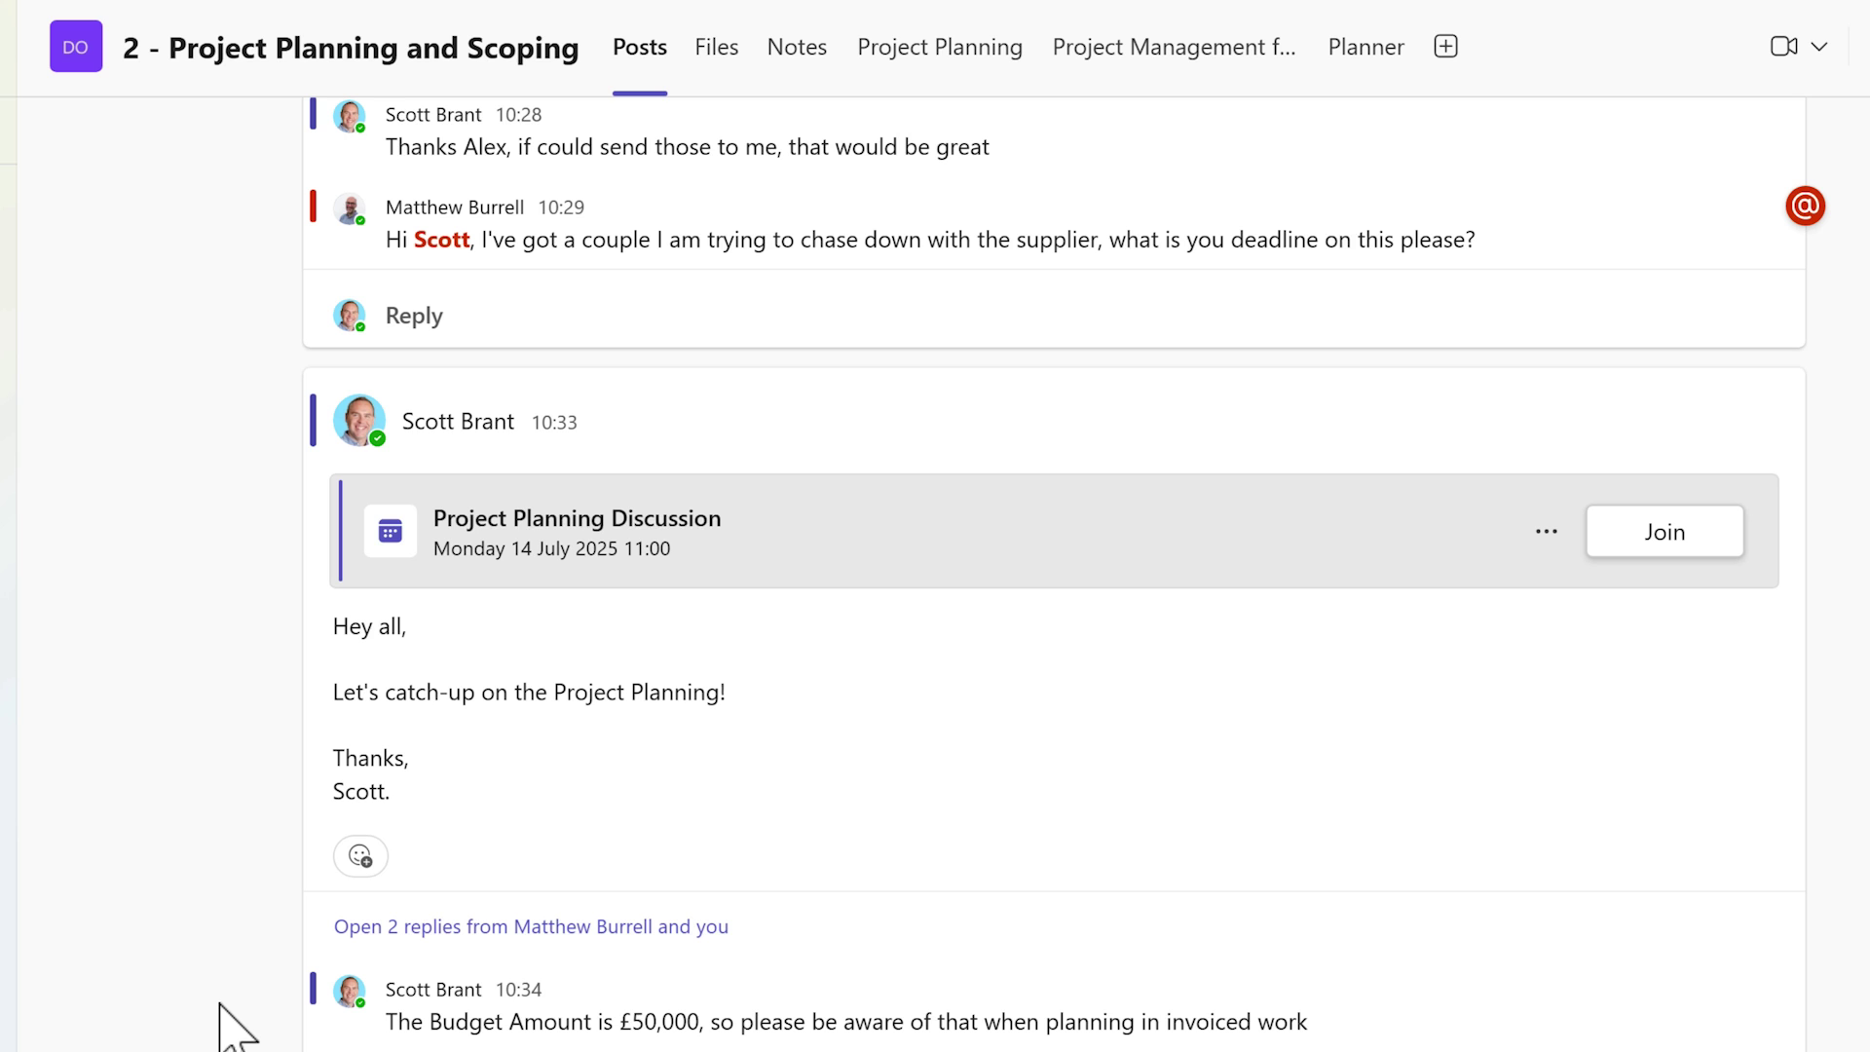
Step: Edit the 2 - Project Planning and Scoping channel to use the Threads layout and save the change
{"action": "left_click", "coordinate": [0, 1051]}
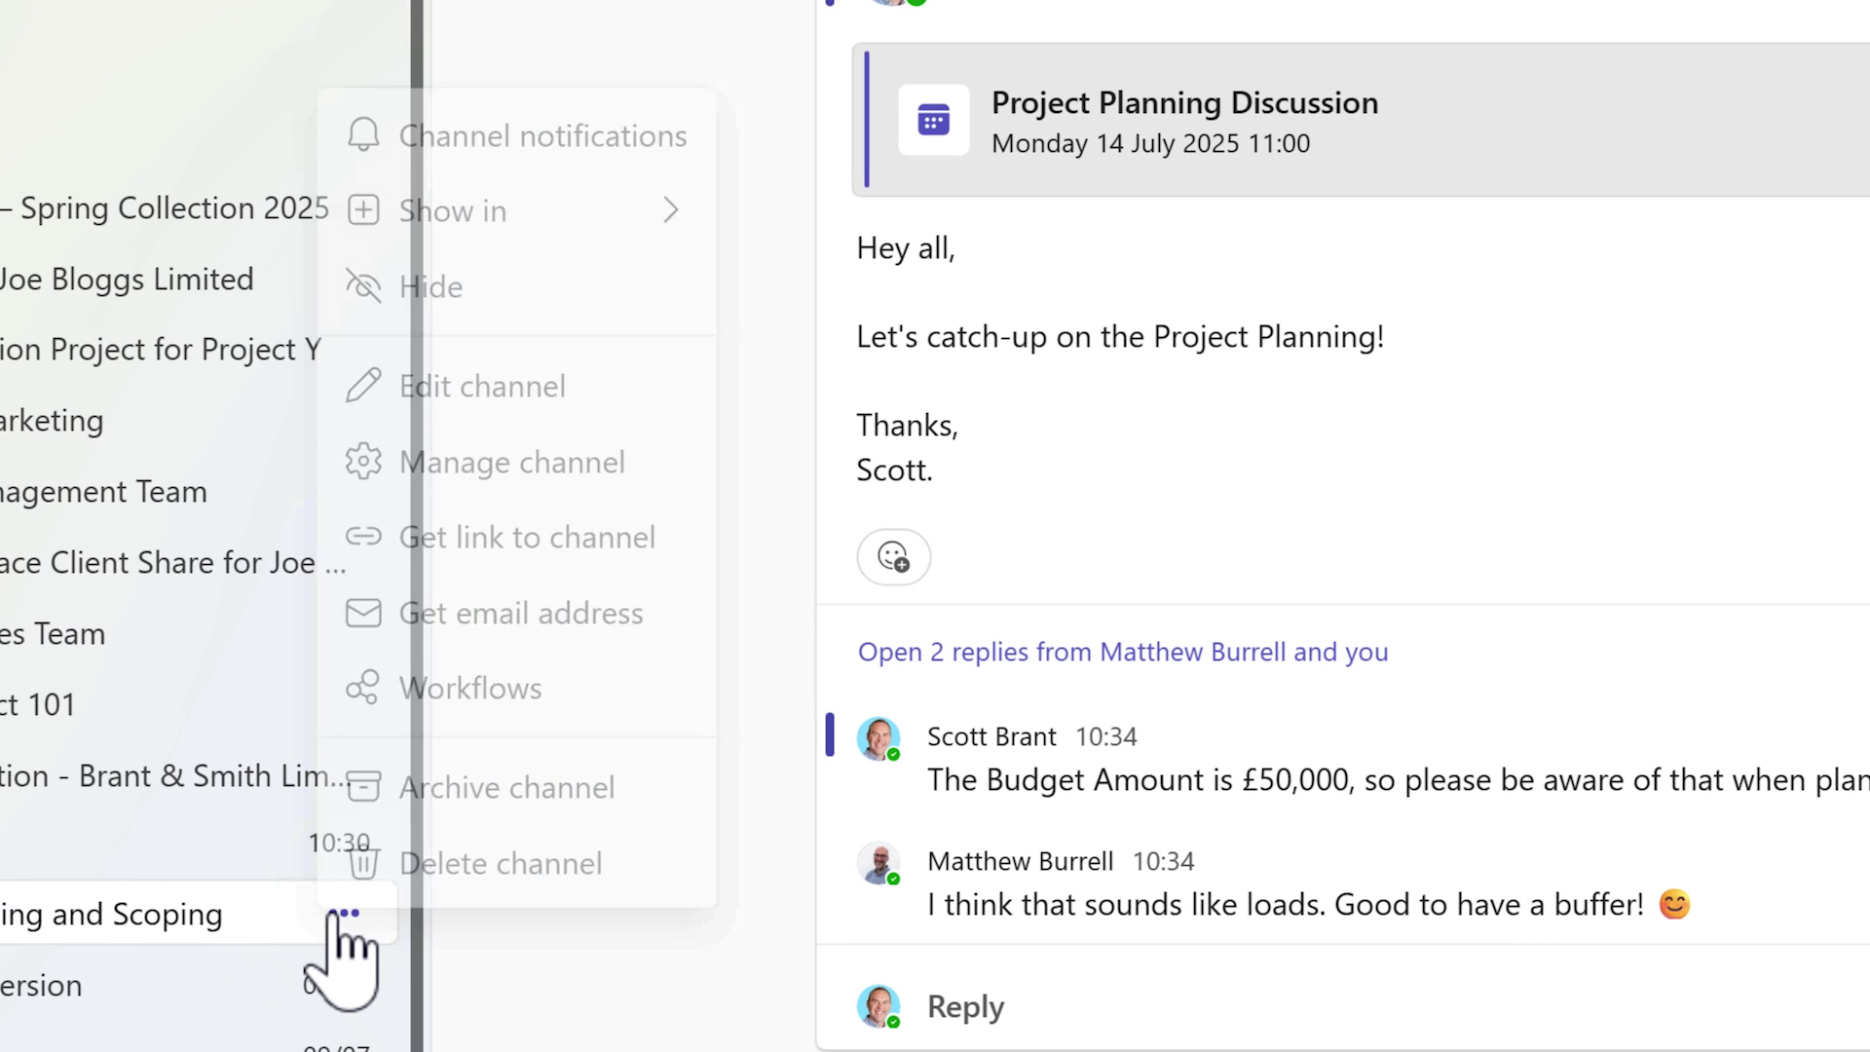
{"action": "left_click", "coordinate": [492, 389]}
{"action": "left_click", "coordinate": [779, 716]}
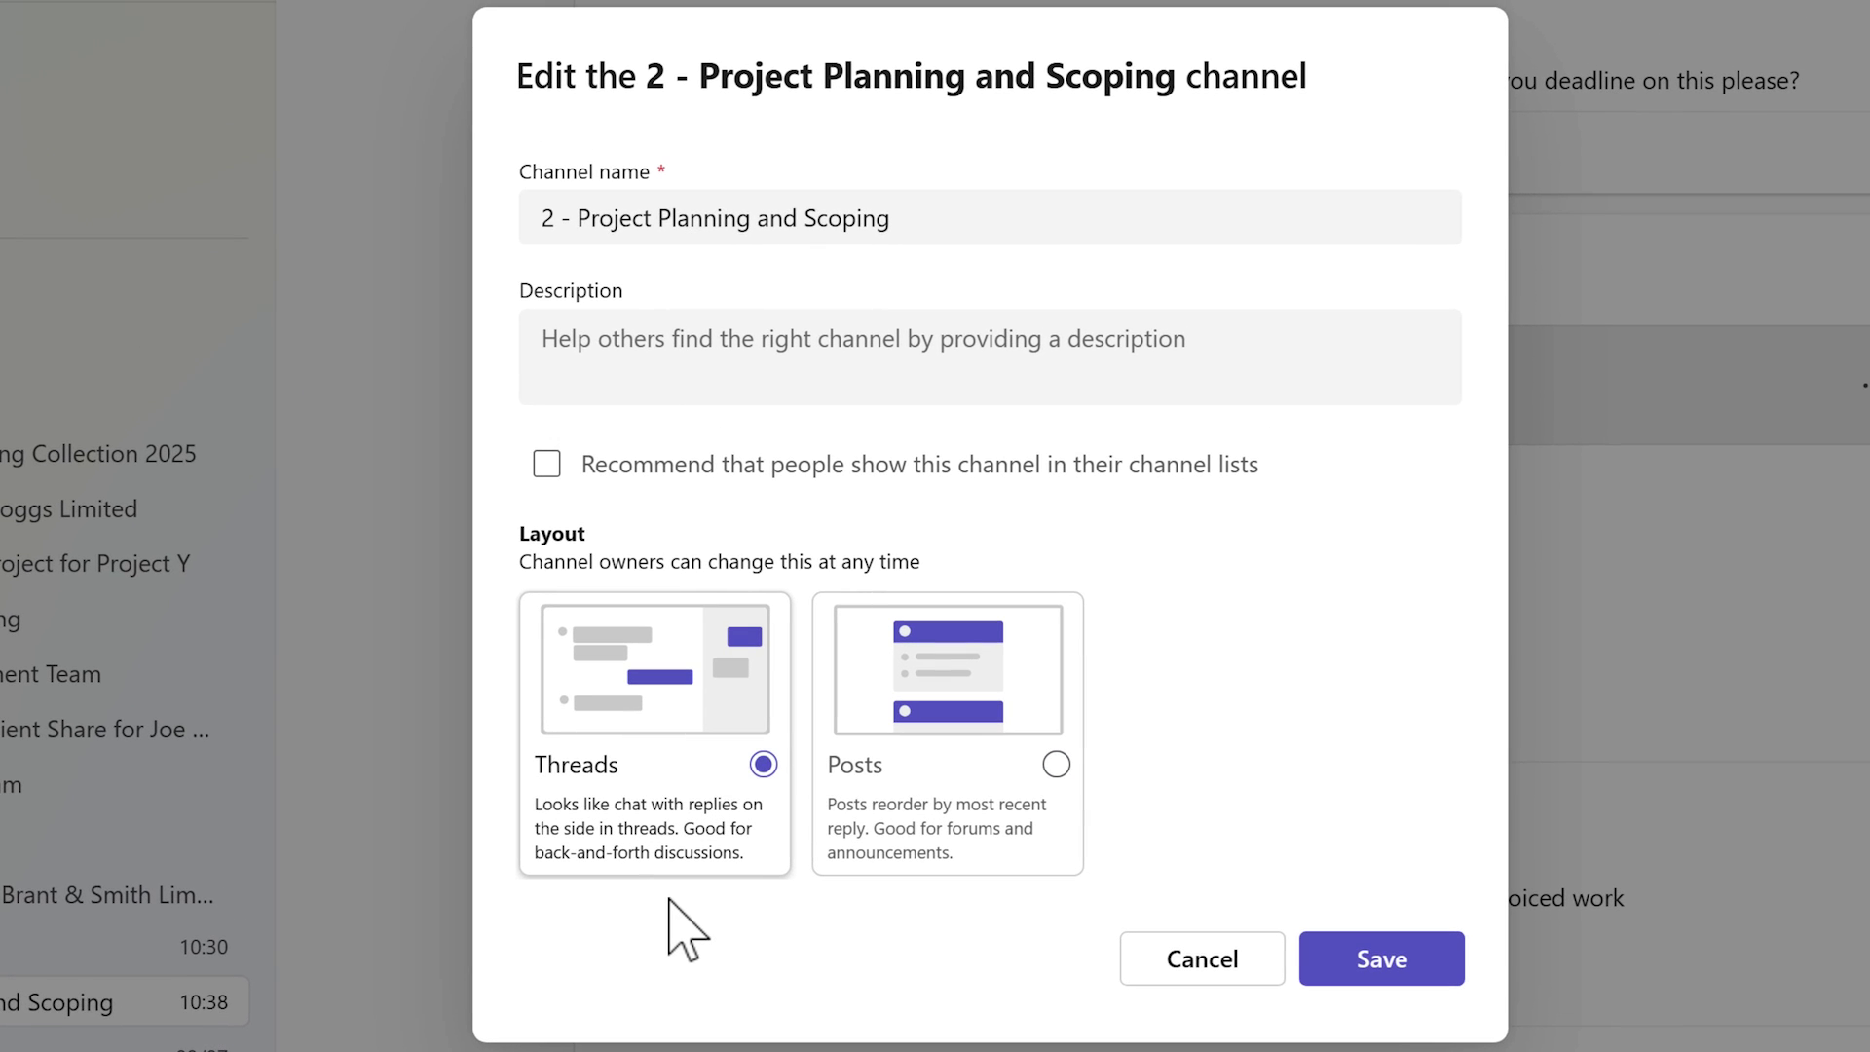
{"action": "left_click", "coordinate": [1429, 969]}
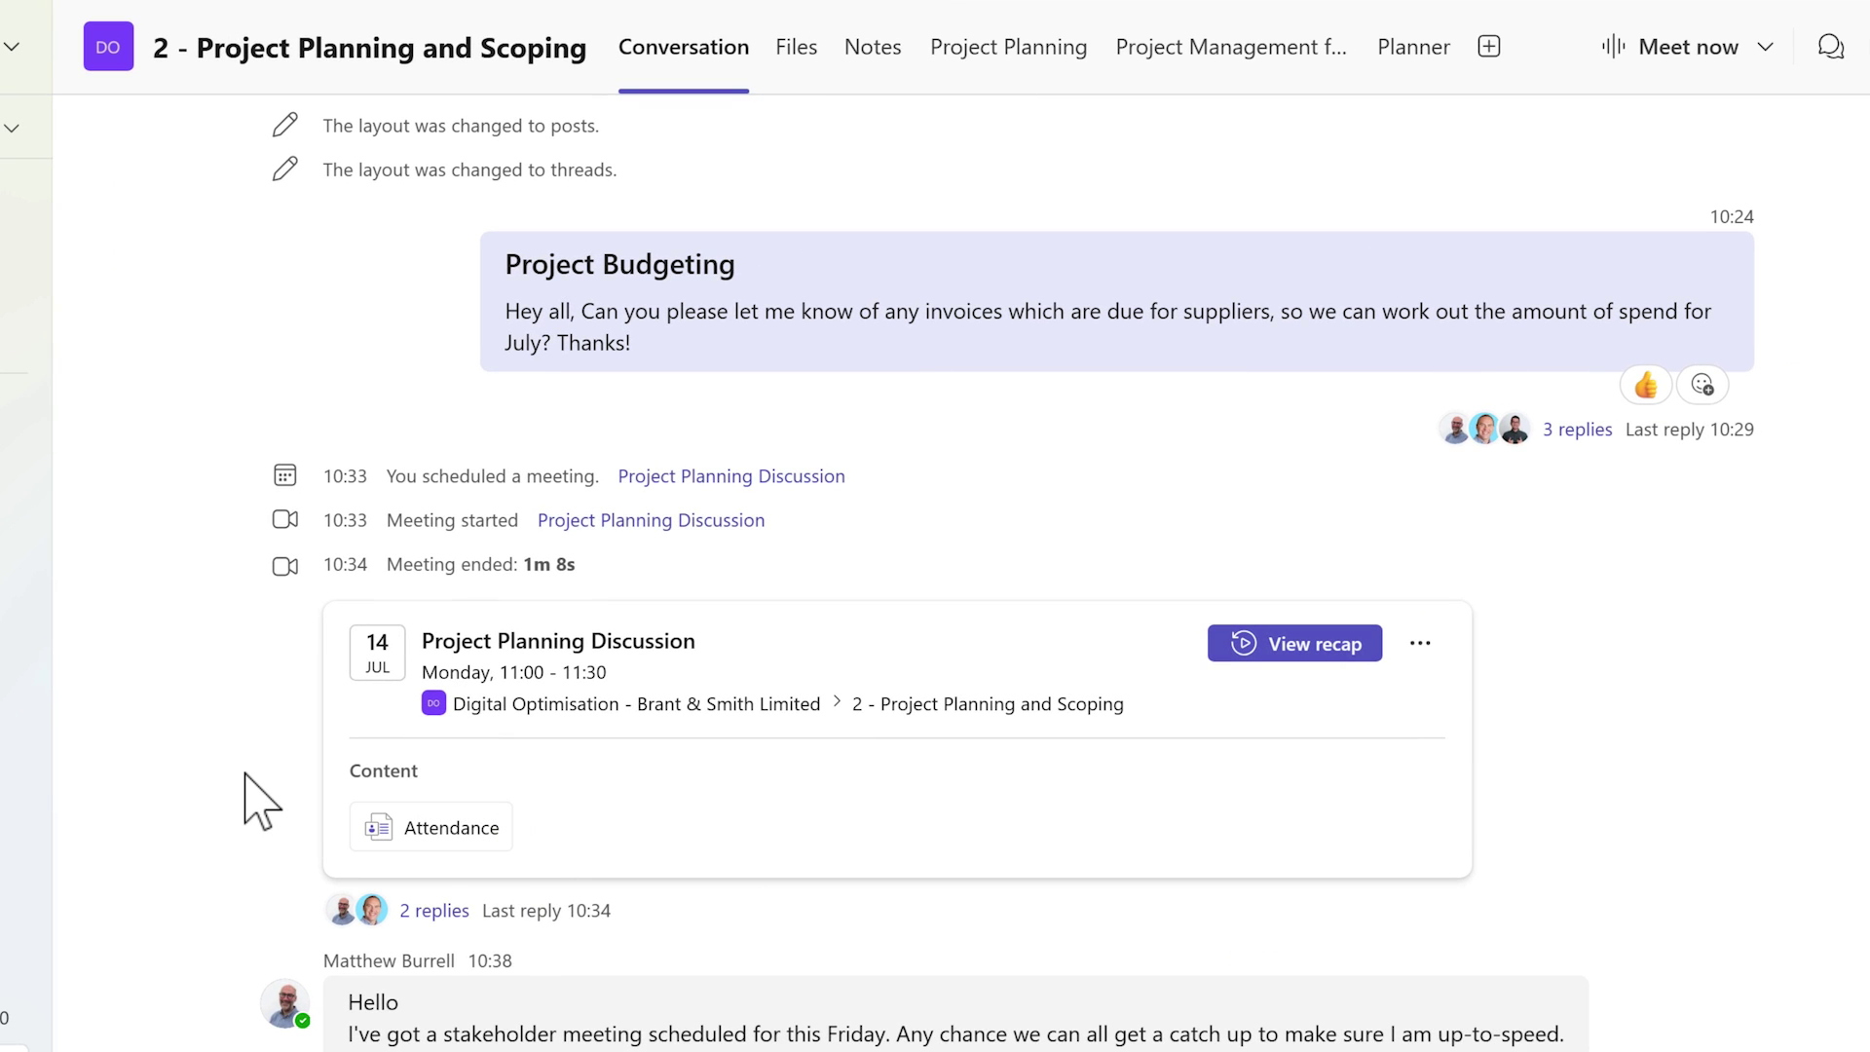
Step: Open the replies to the project proposal, the catch-up message and the Project Budgeting message in turn
{"action": "scroll", "coordinate": [259, 803], "scroll_direction": "up", "scroll_amount": 8}
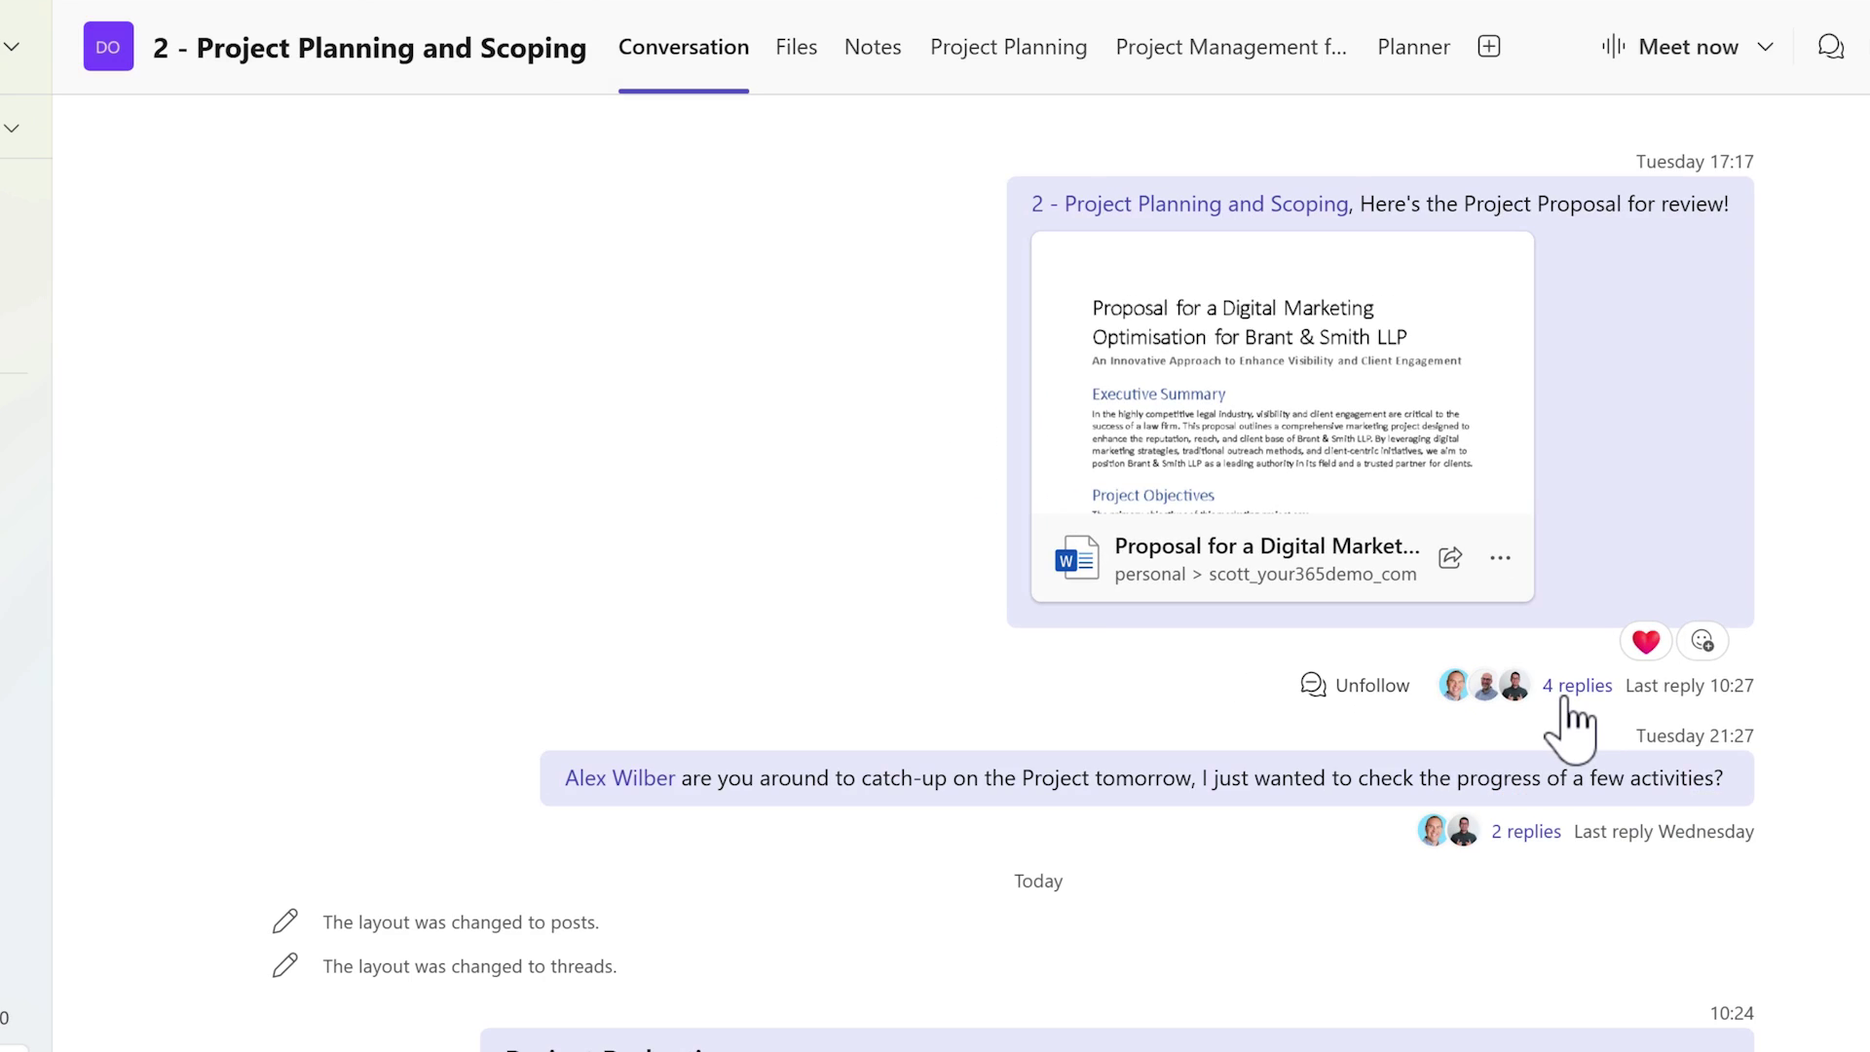
{"action": "left_click", "coordinate": [1568, 701]}
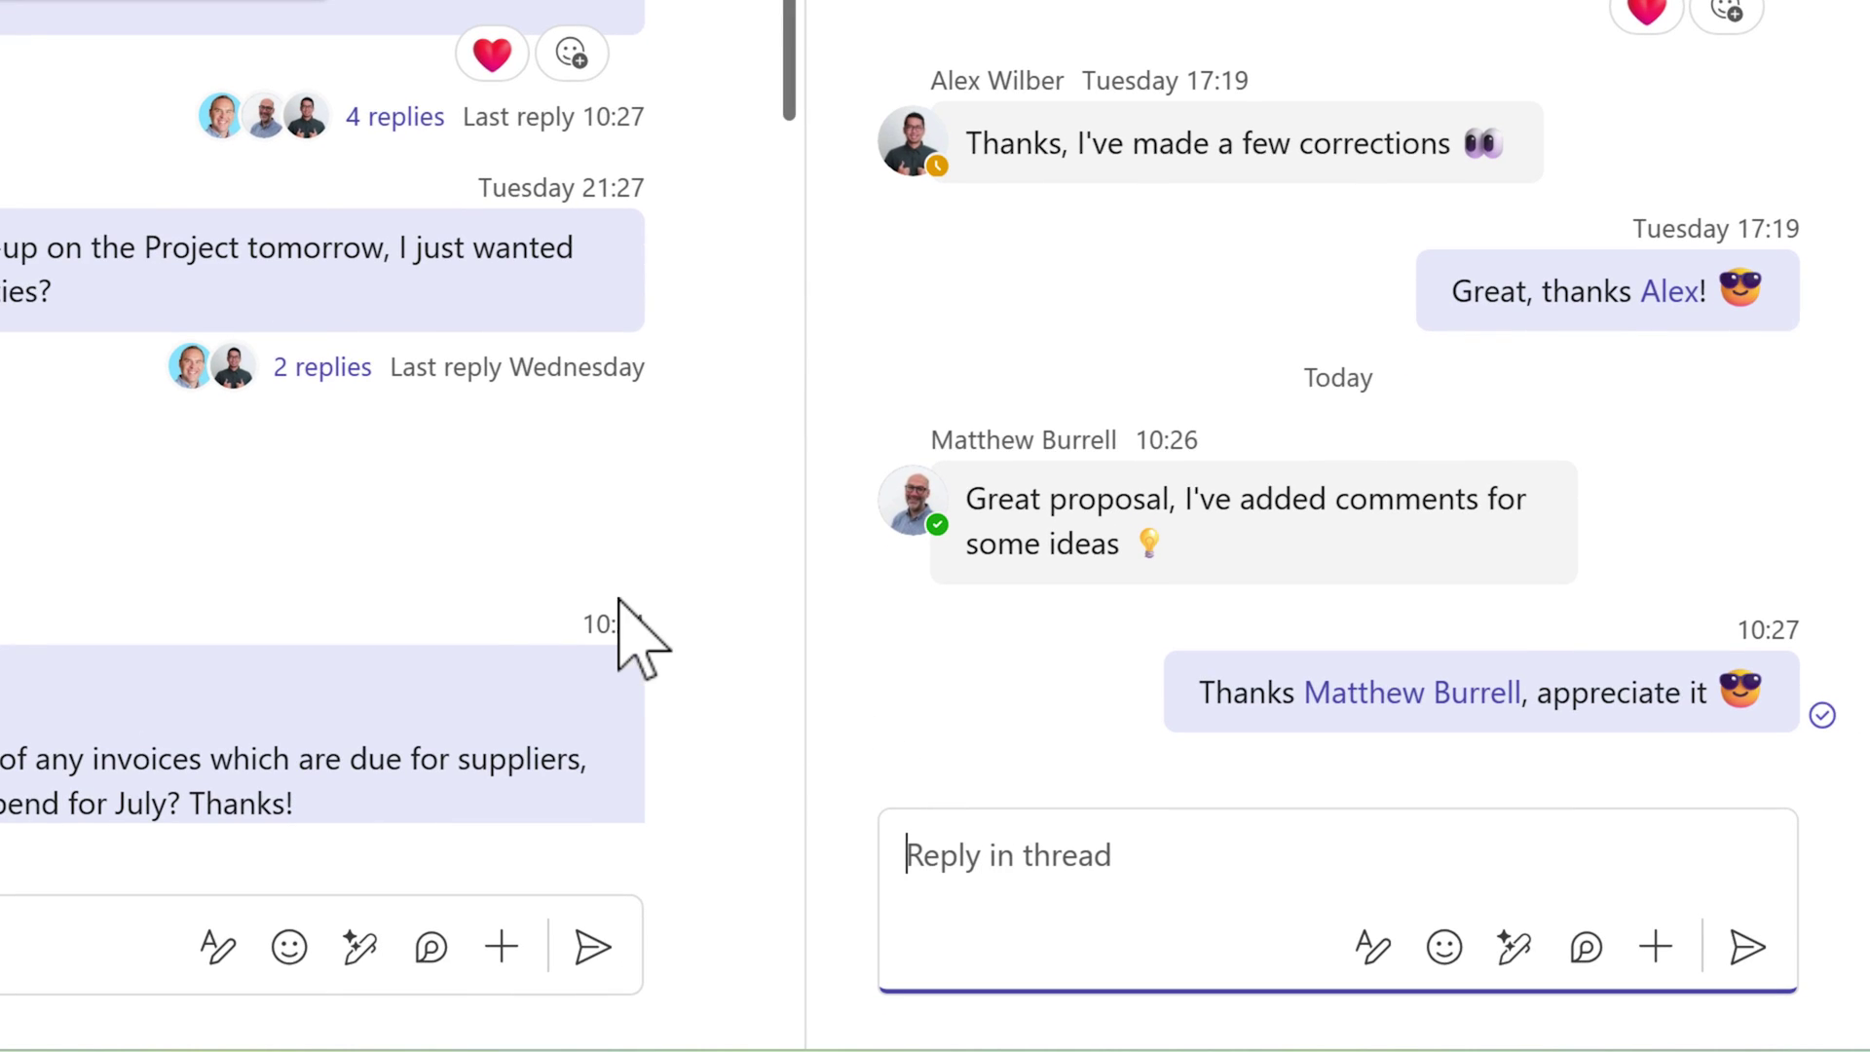
{"action": "scroll", "coordinate": [502, 611], "scroll_direction": "down", "scroll_amount": 3}
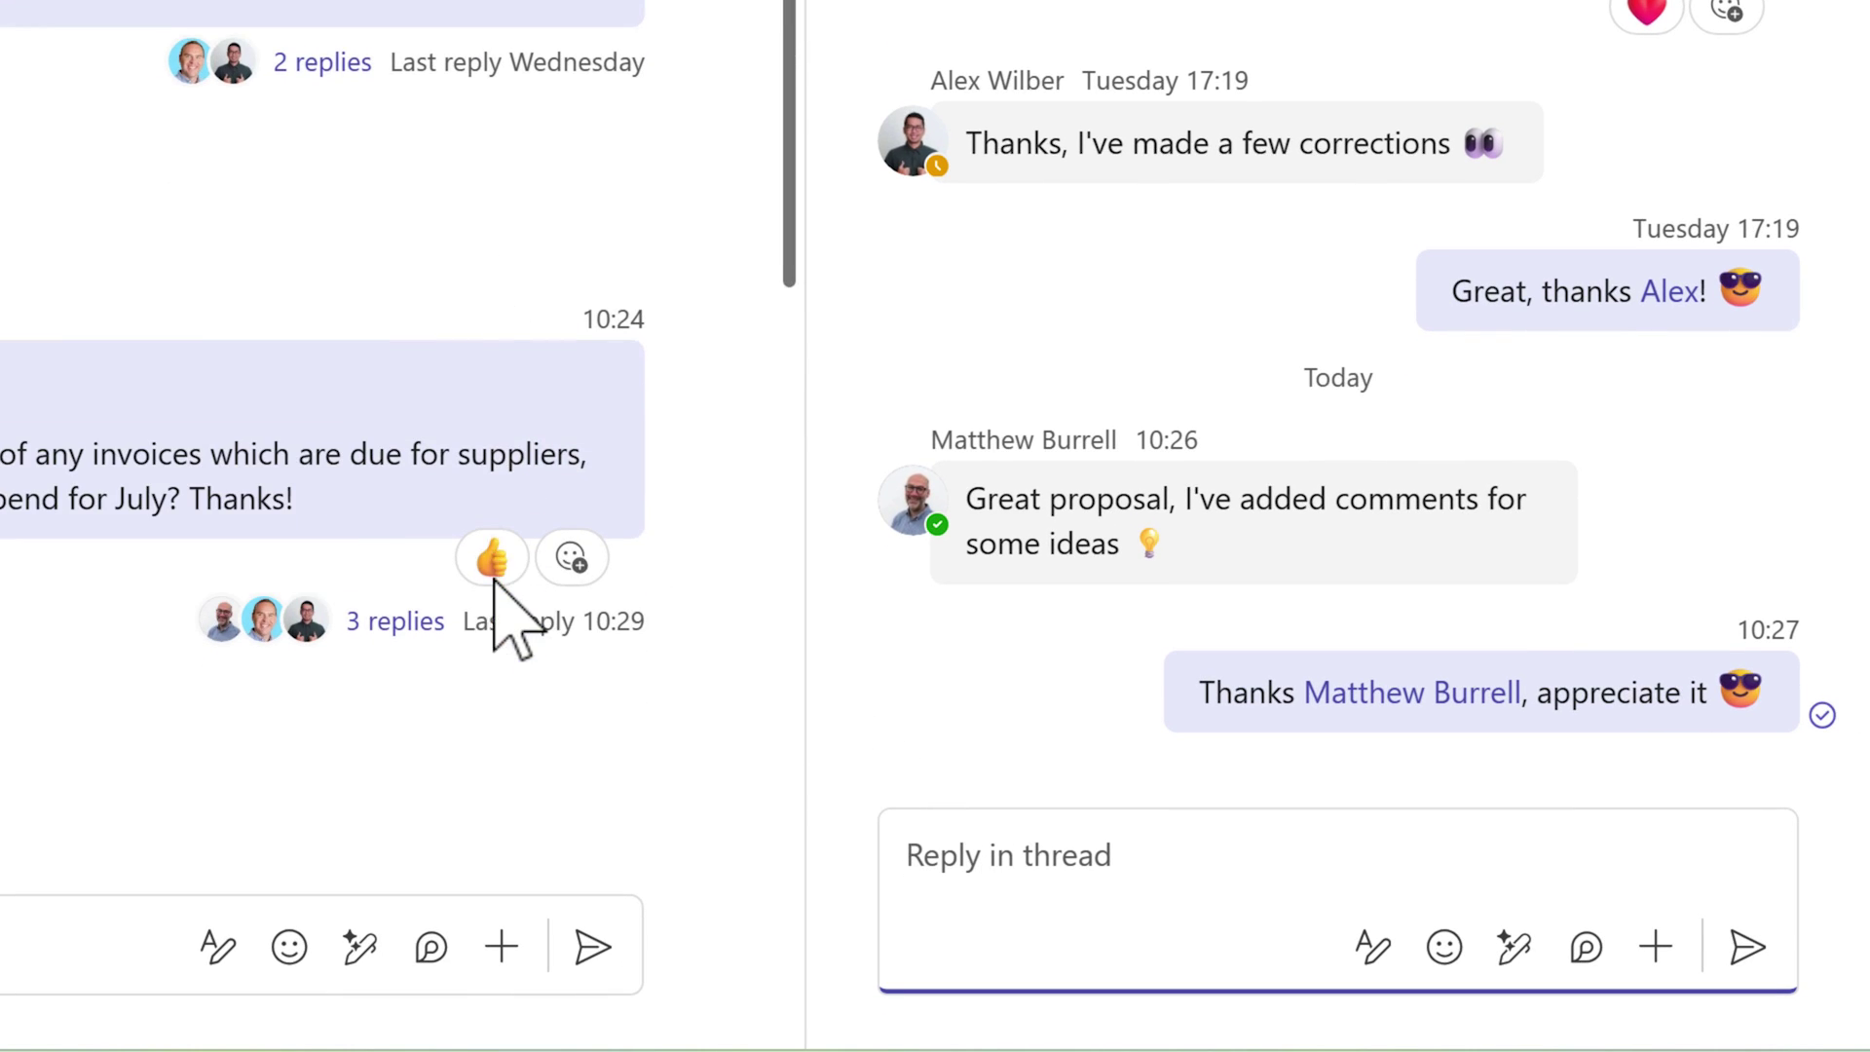
{"action": "left_click", "coordinate": [334, 64]}
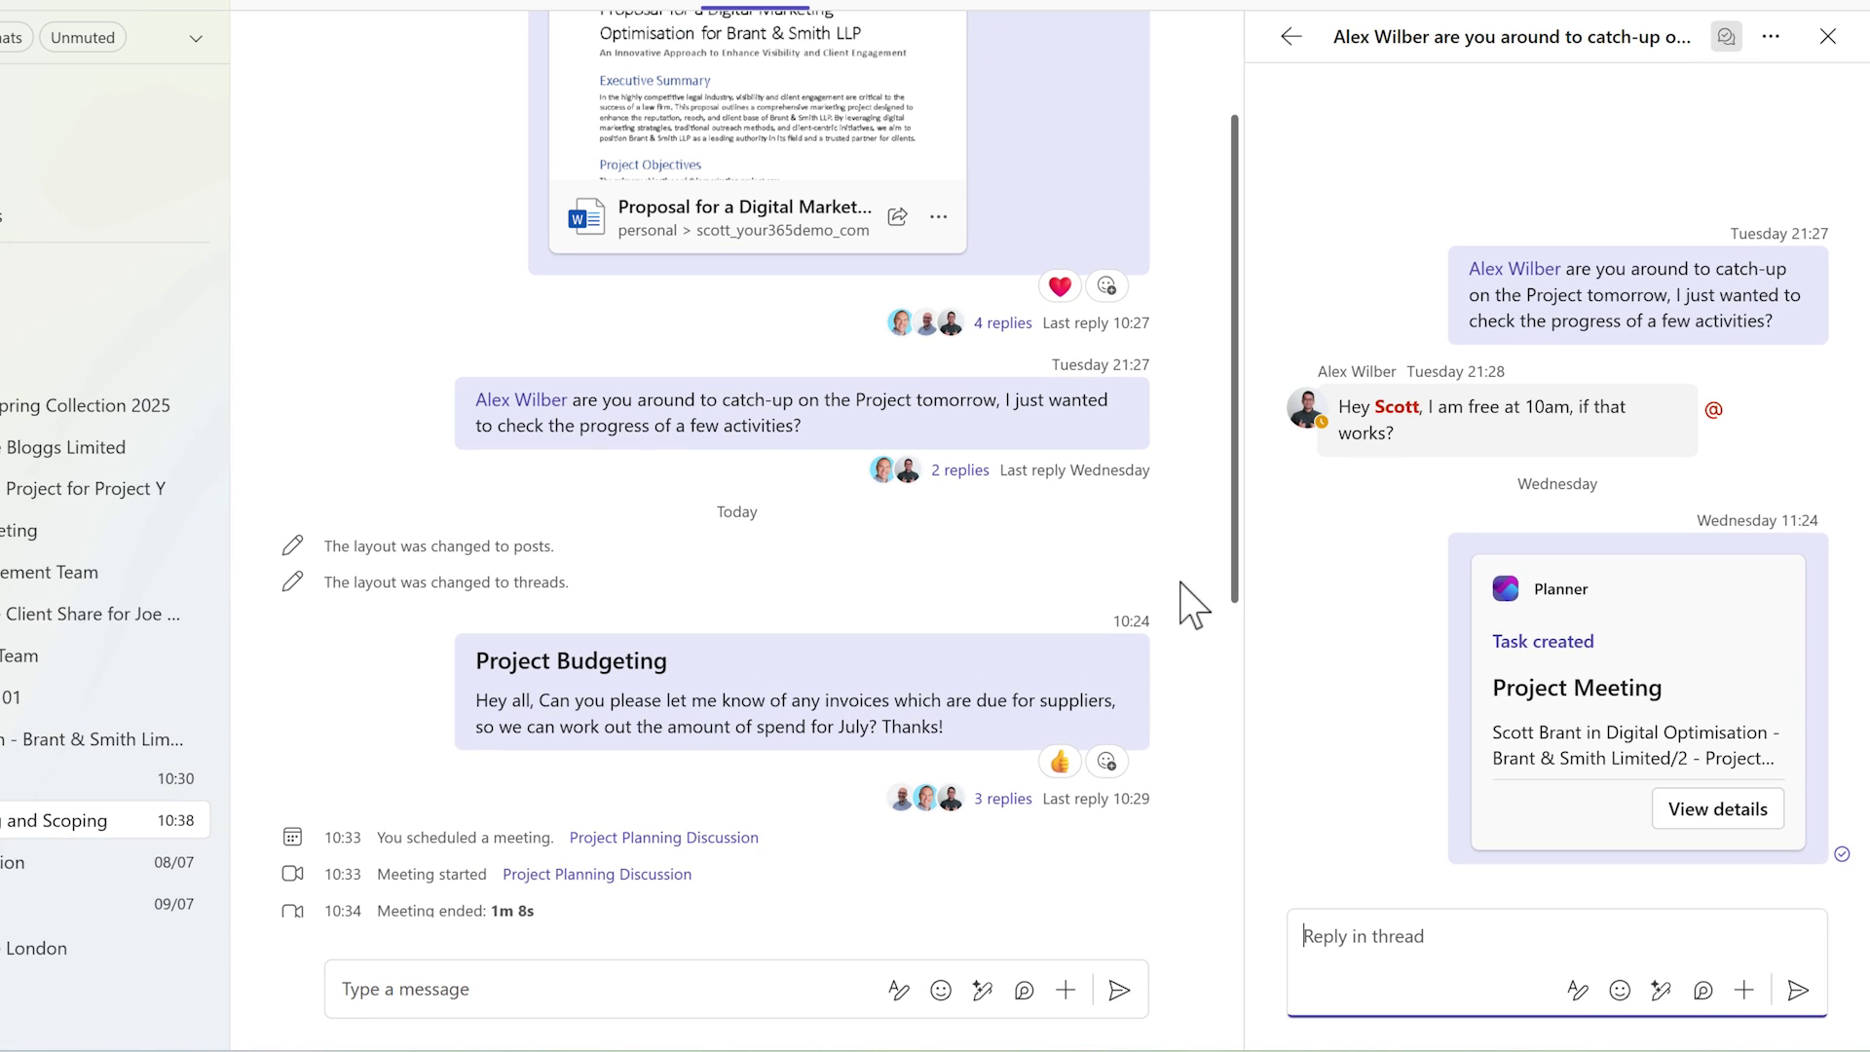
{"action": "scroll", "coordinate": [1071, 643], "scroll_direction": "down", "scroll_amount": 3}
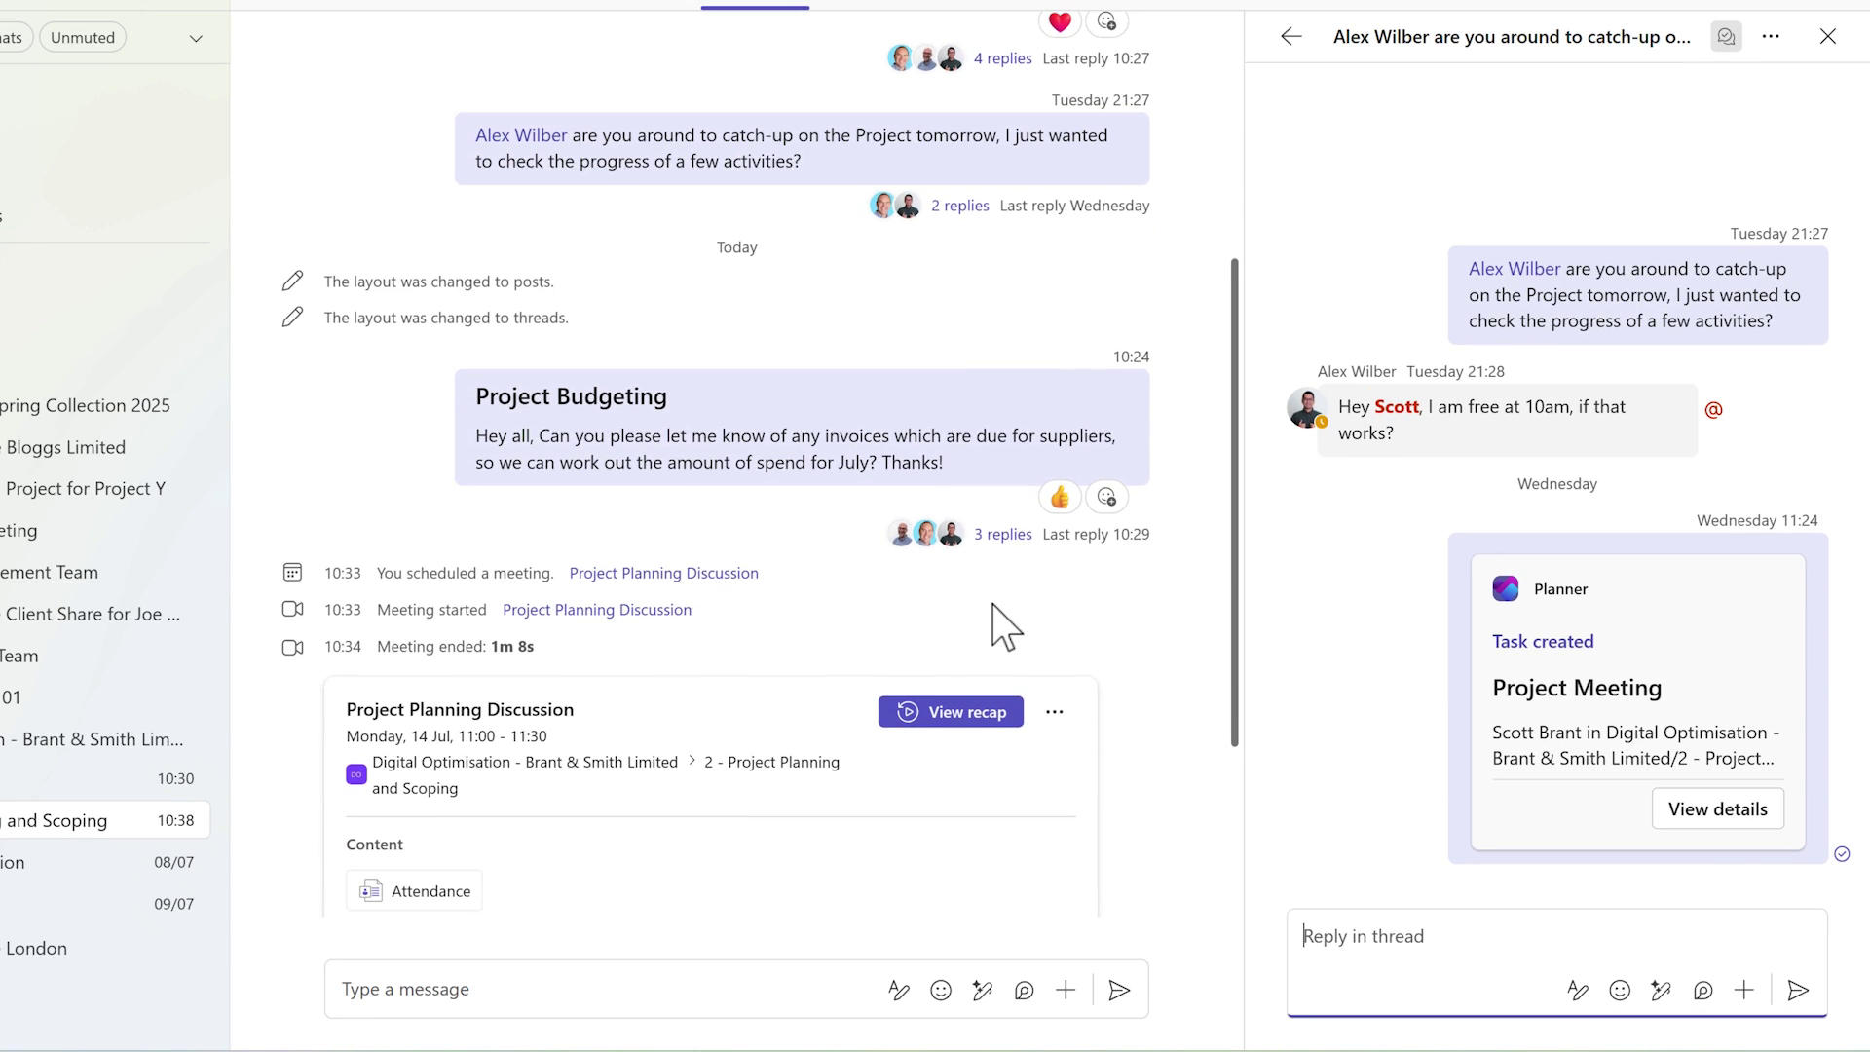
{"action": "left_click", "coordinate": [1003, 523]}
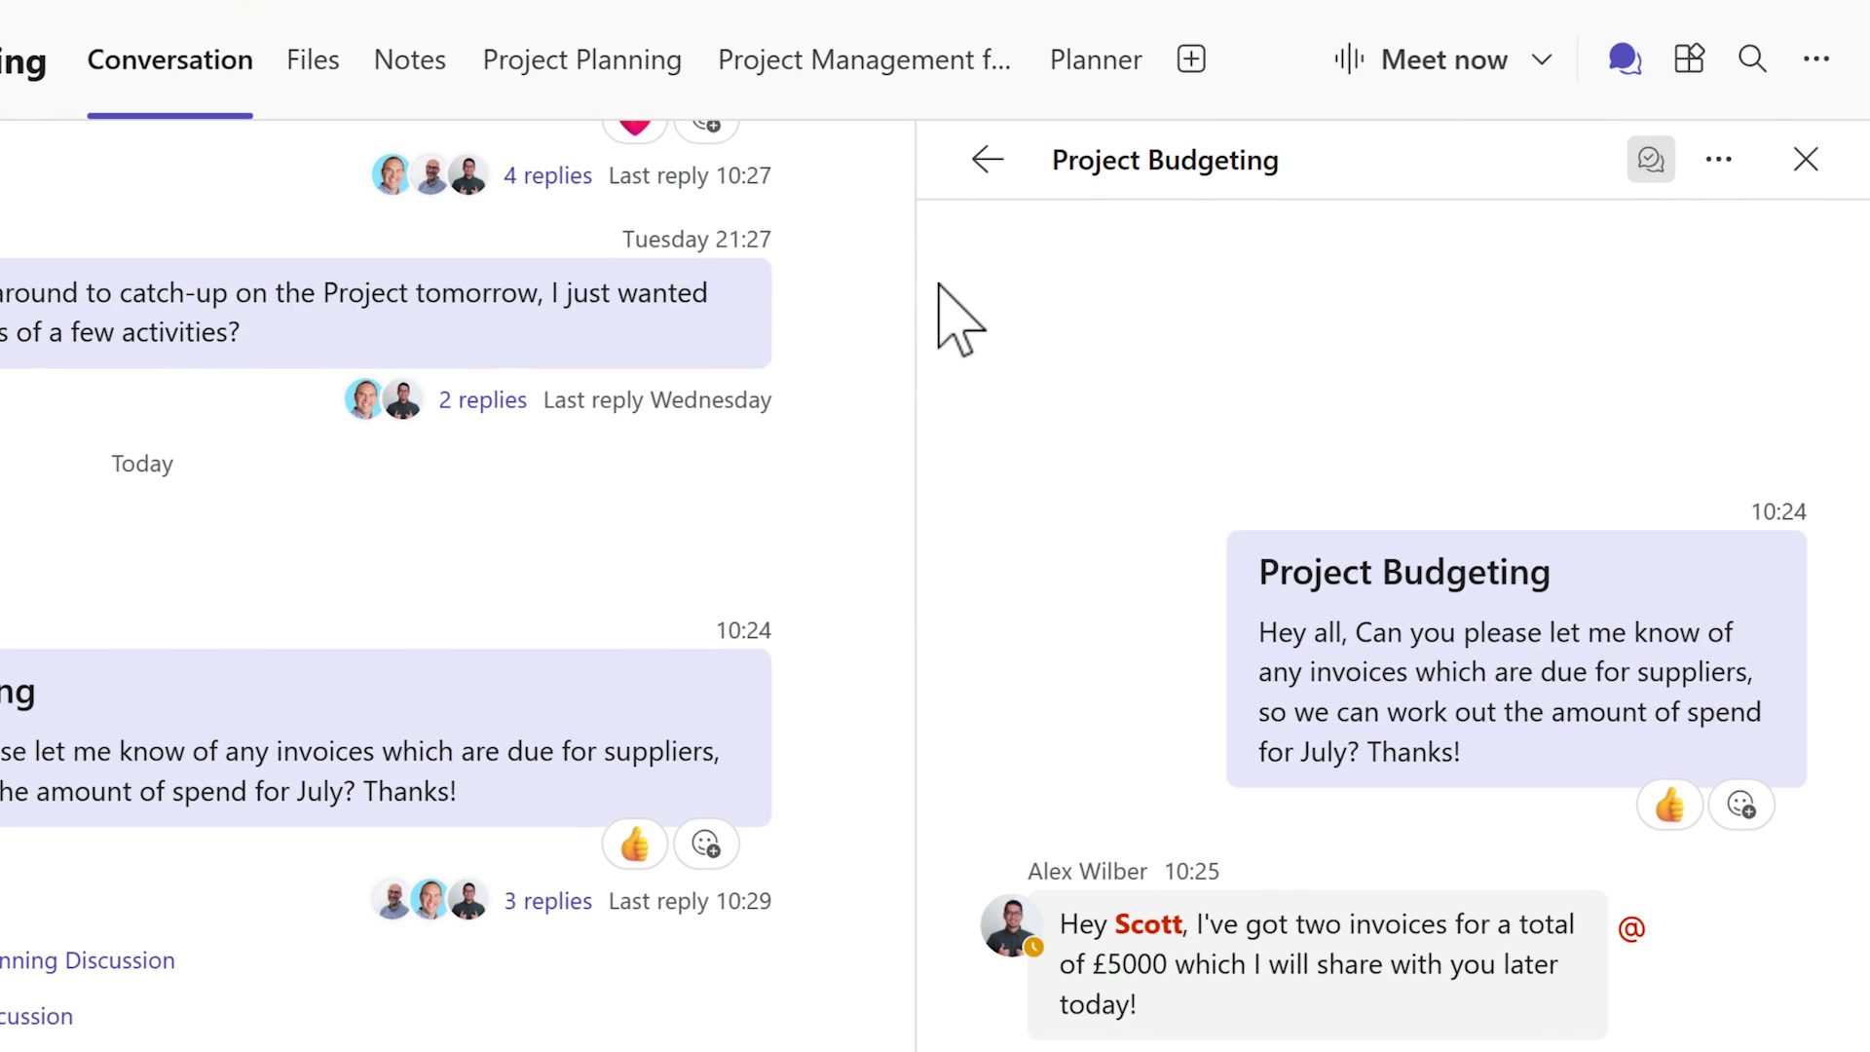
Step: View the channel's thread list, check the catch-up thread from it, and close the list to return to the full conversation
{"action": "left_click", "coordinate": [988, 159]}
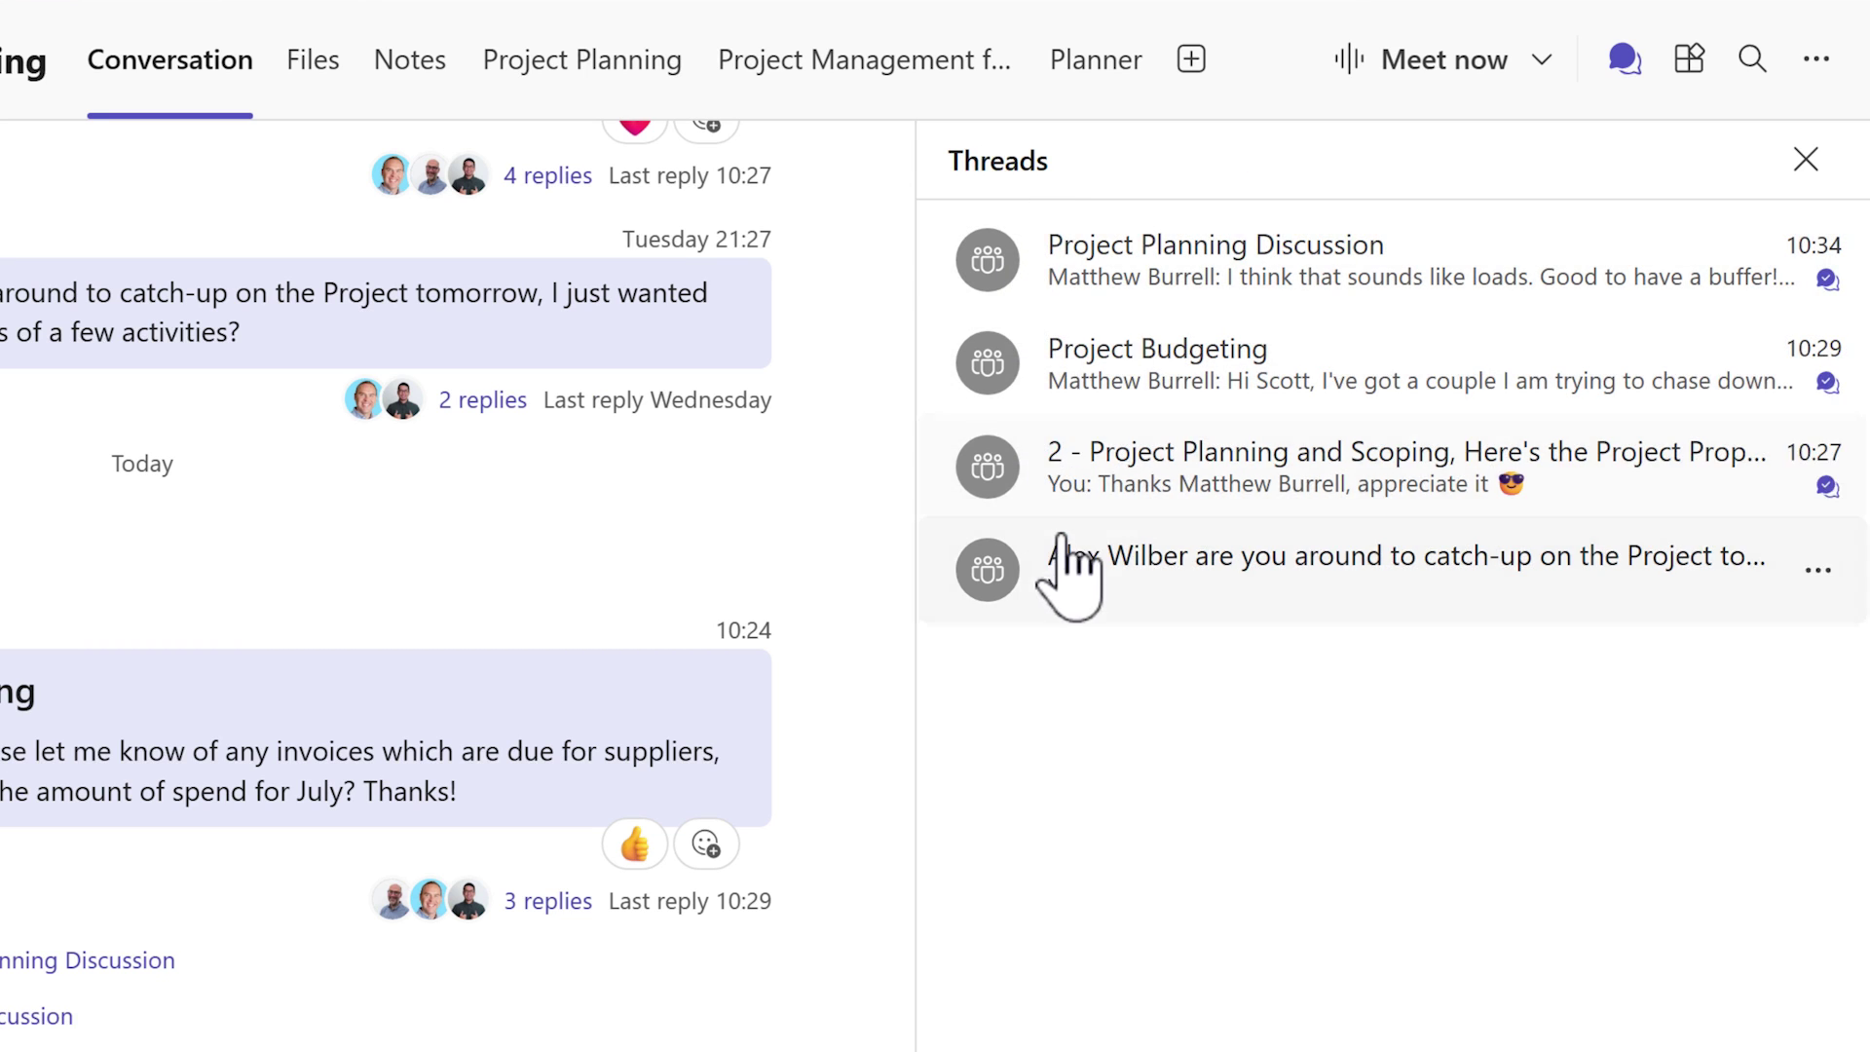
{"action": "left_click", "coordinate": [1066, 560]}
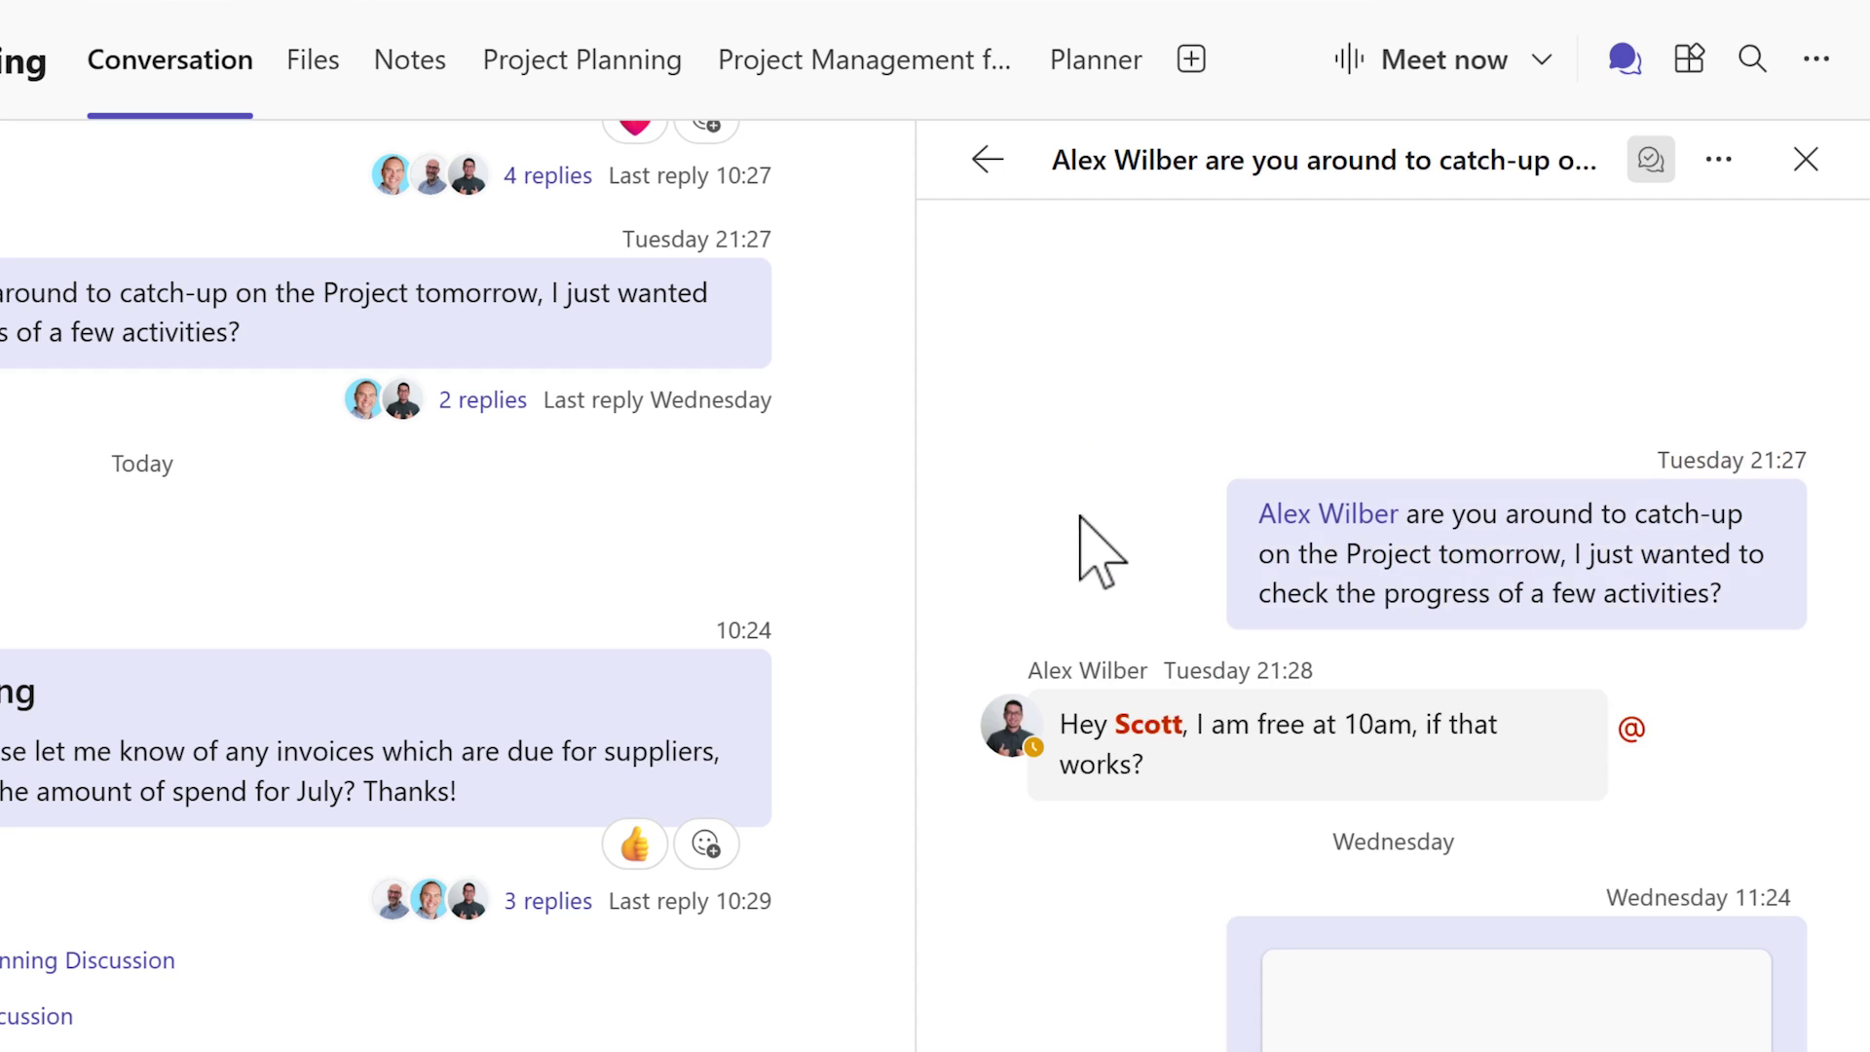
{"action": "left_click", "coordinate": [986, 158]}
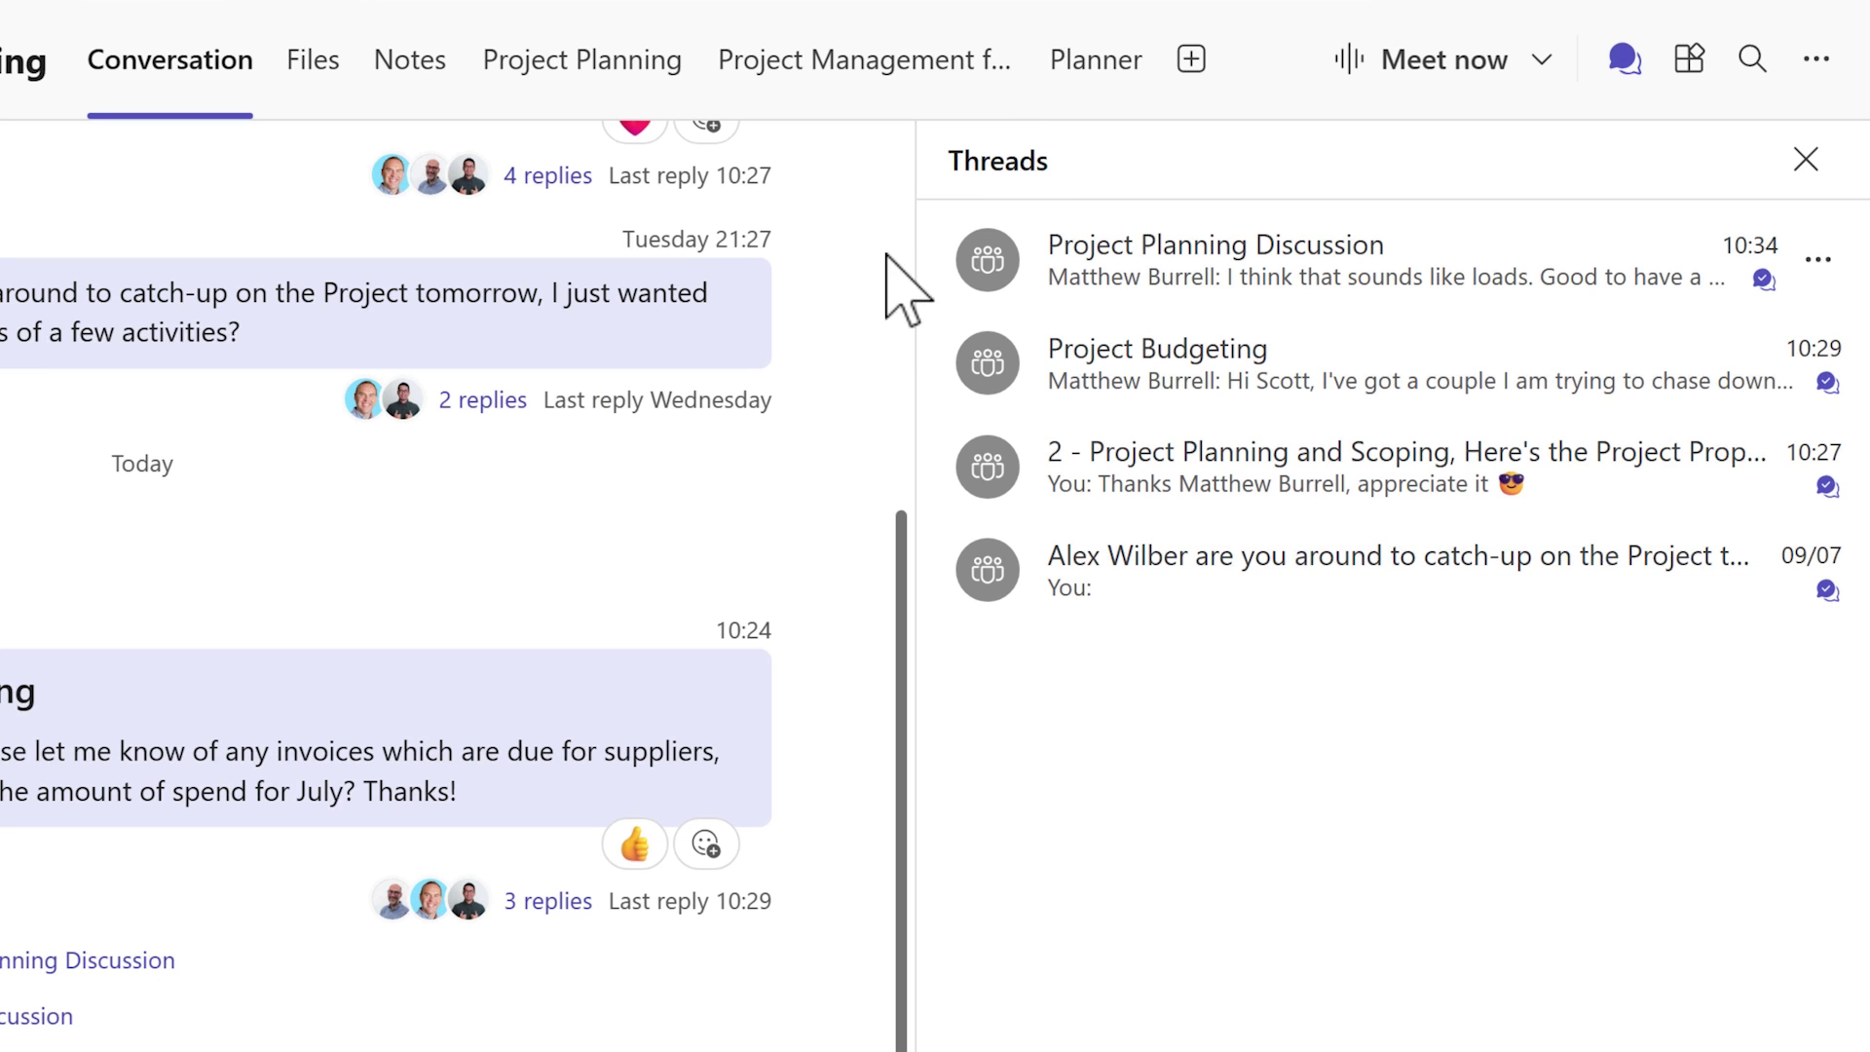
{"action": "left_click", "coordinate": [1805, 159]}
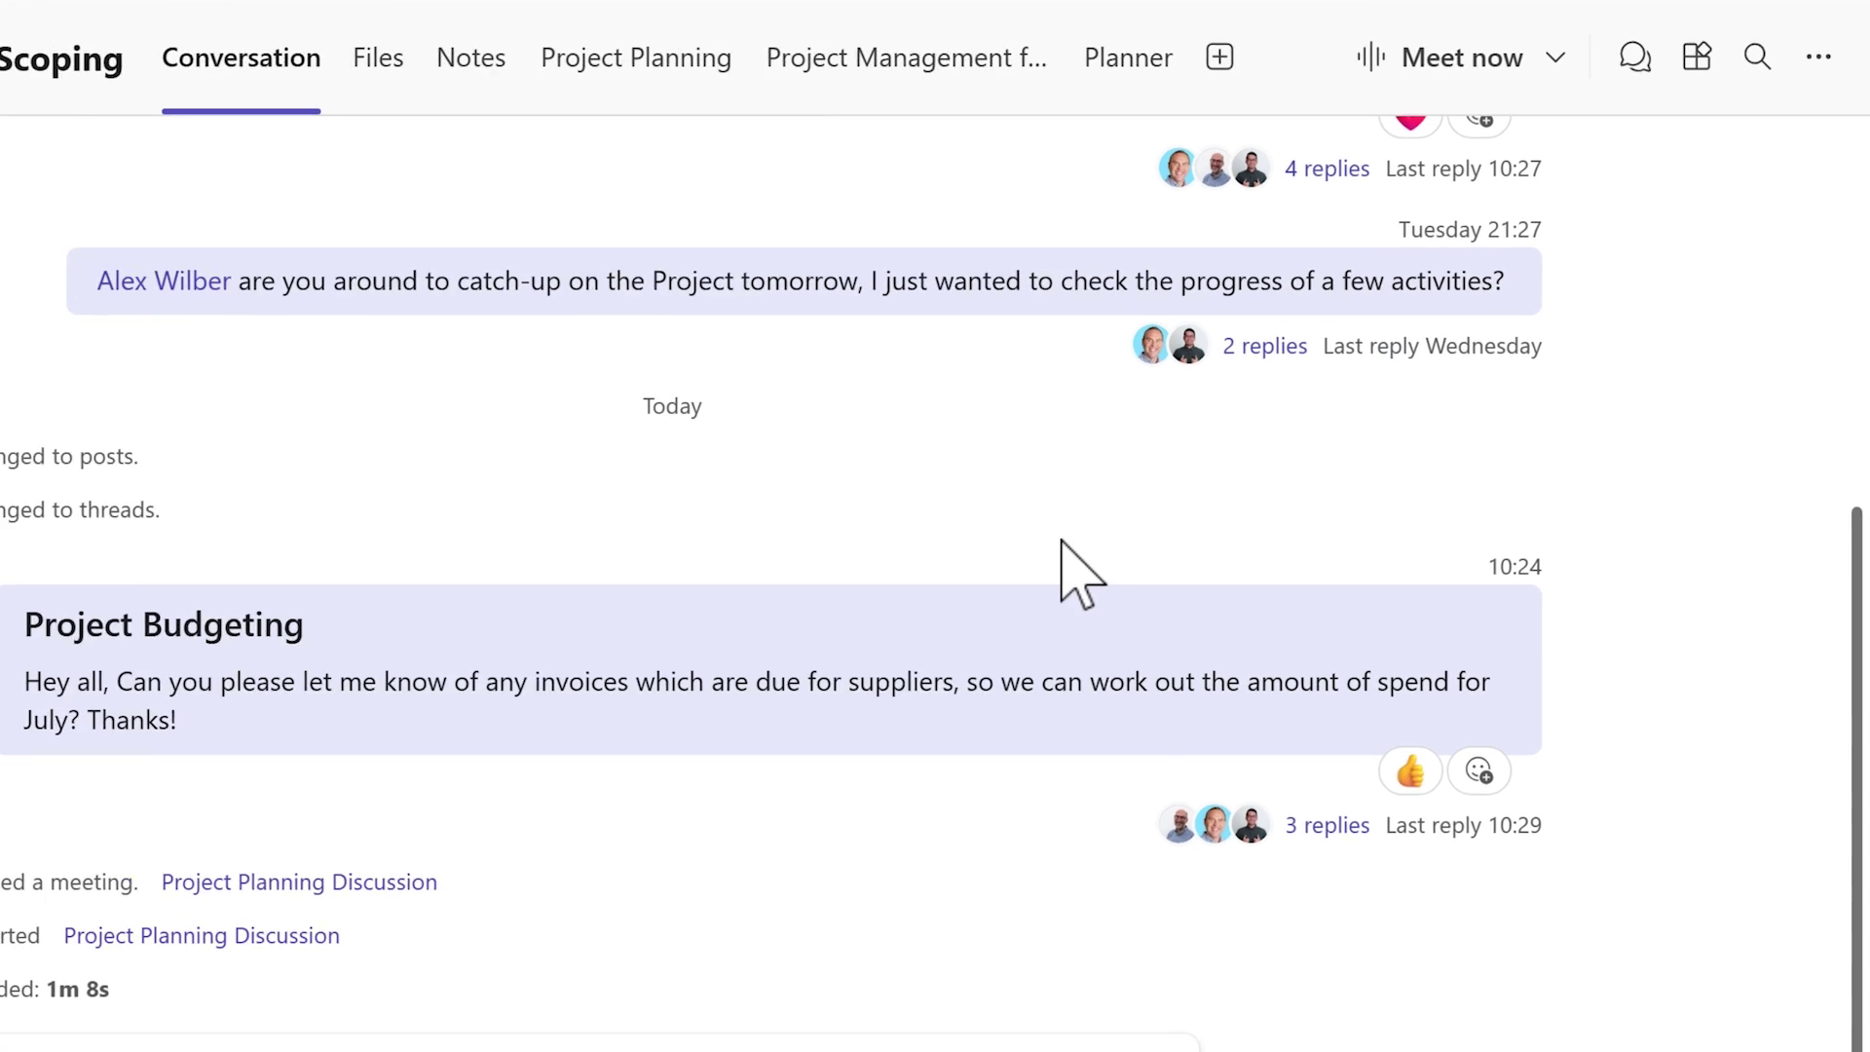
{"action": "scroll", "coordinate": [1256, 536], "scroll_direction": "up", "scroll_amount": 5}
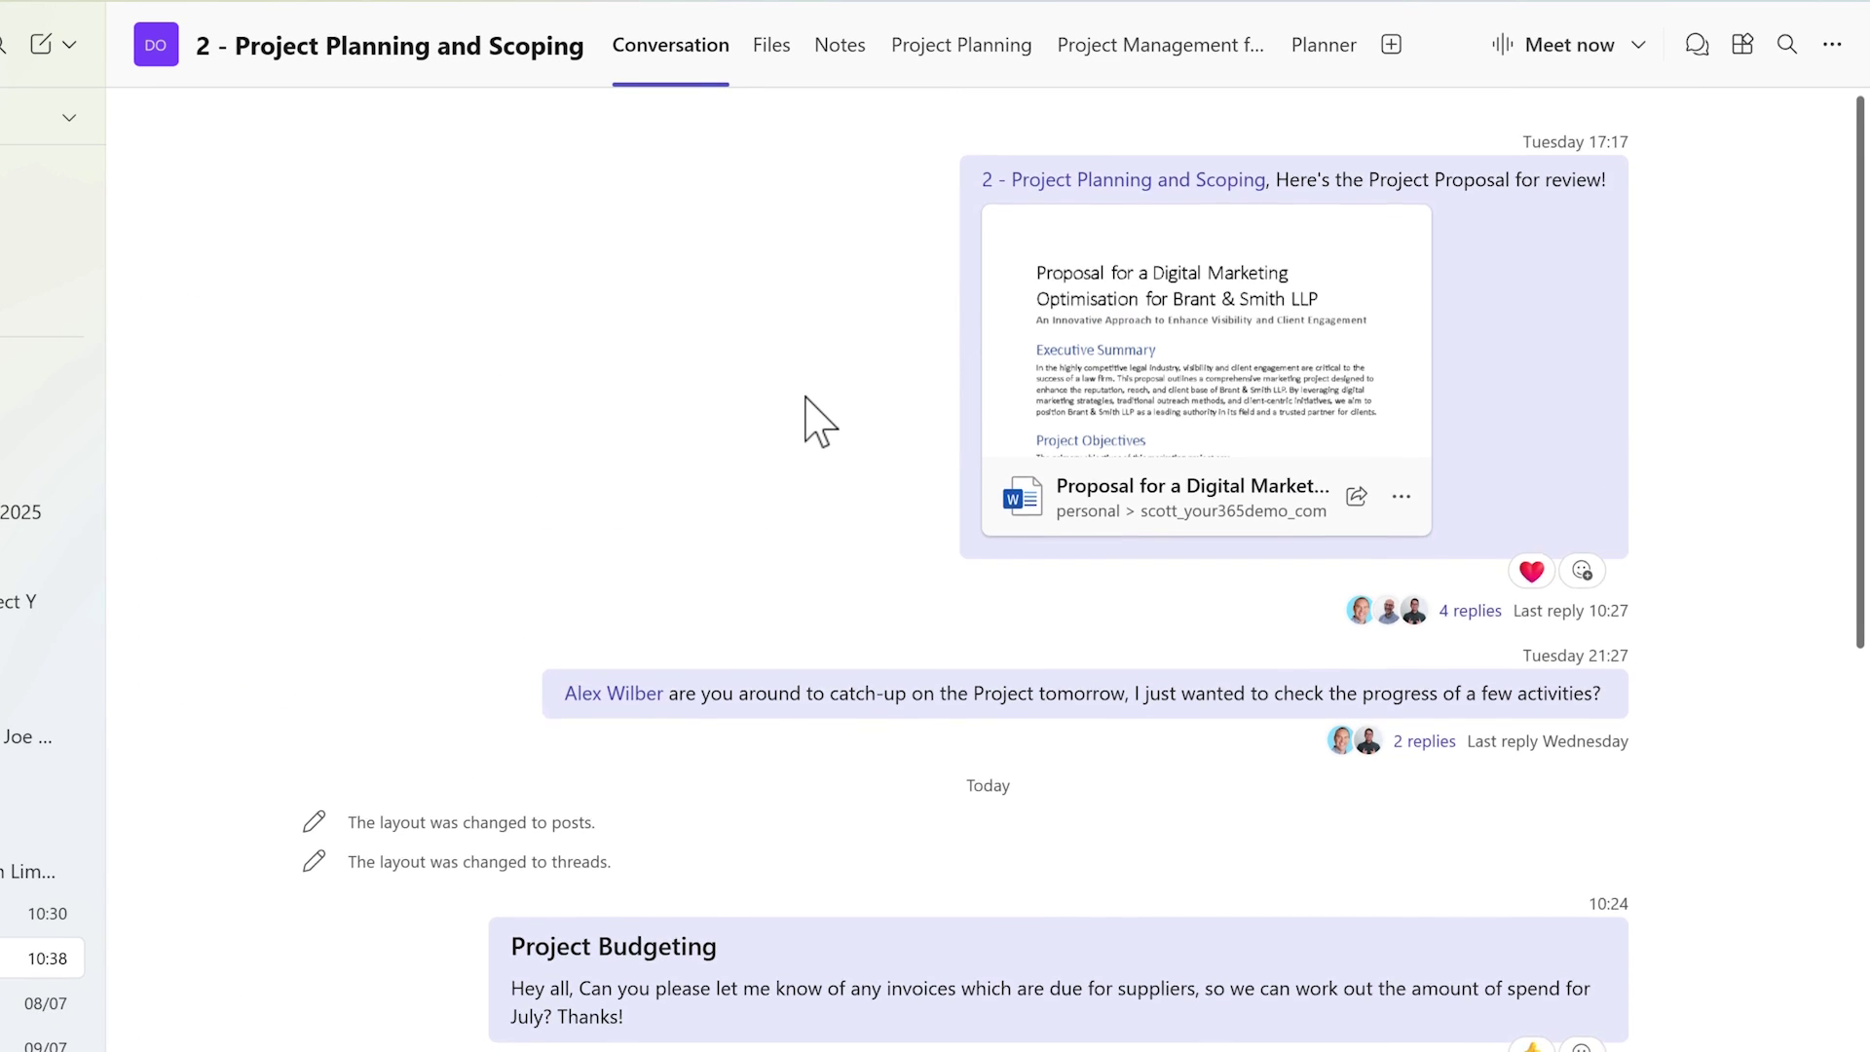
{"action": "scroll", "coordinate": [805, 396], "scroll_direction": "down", "scroll_amount": 5}
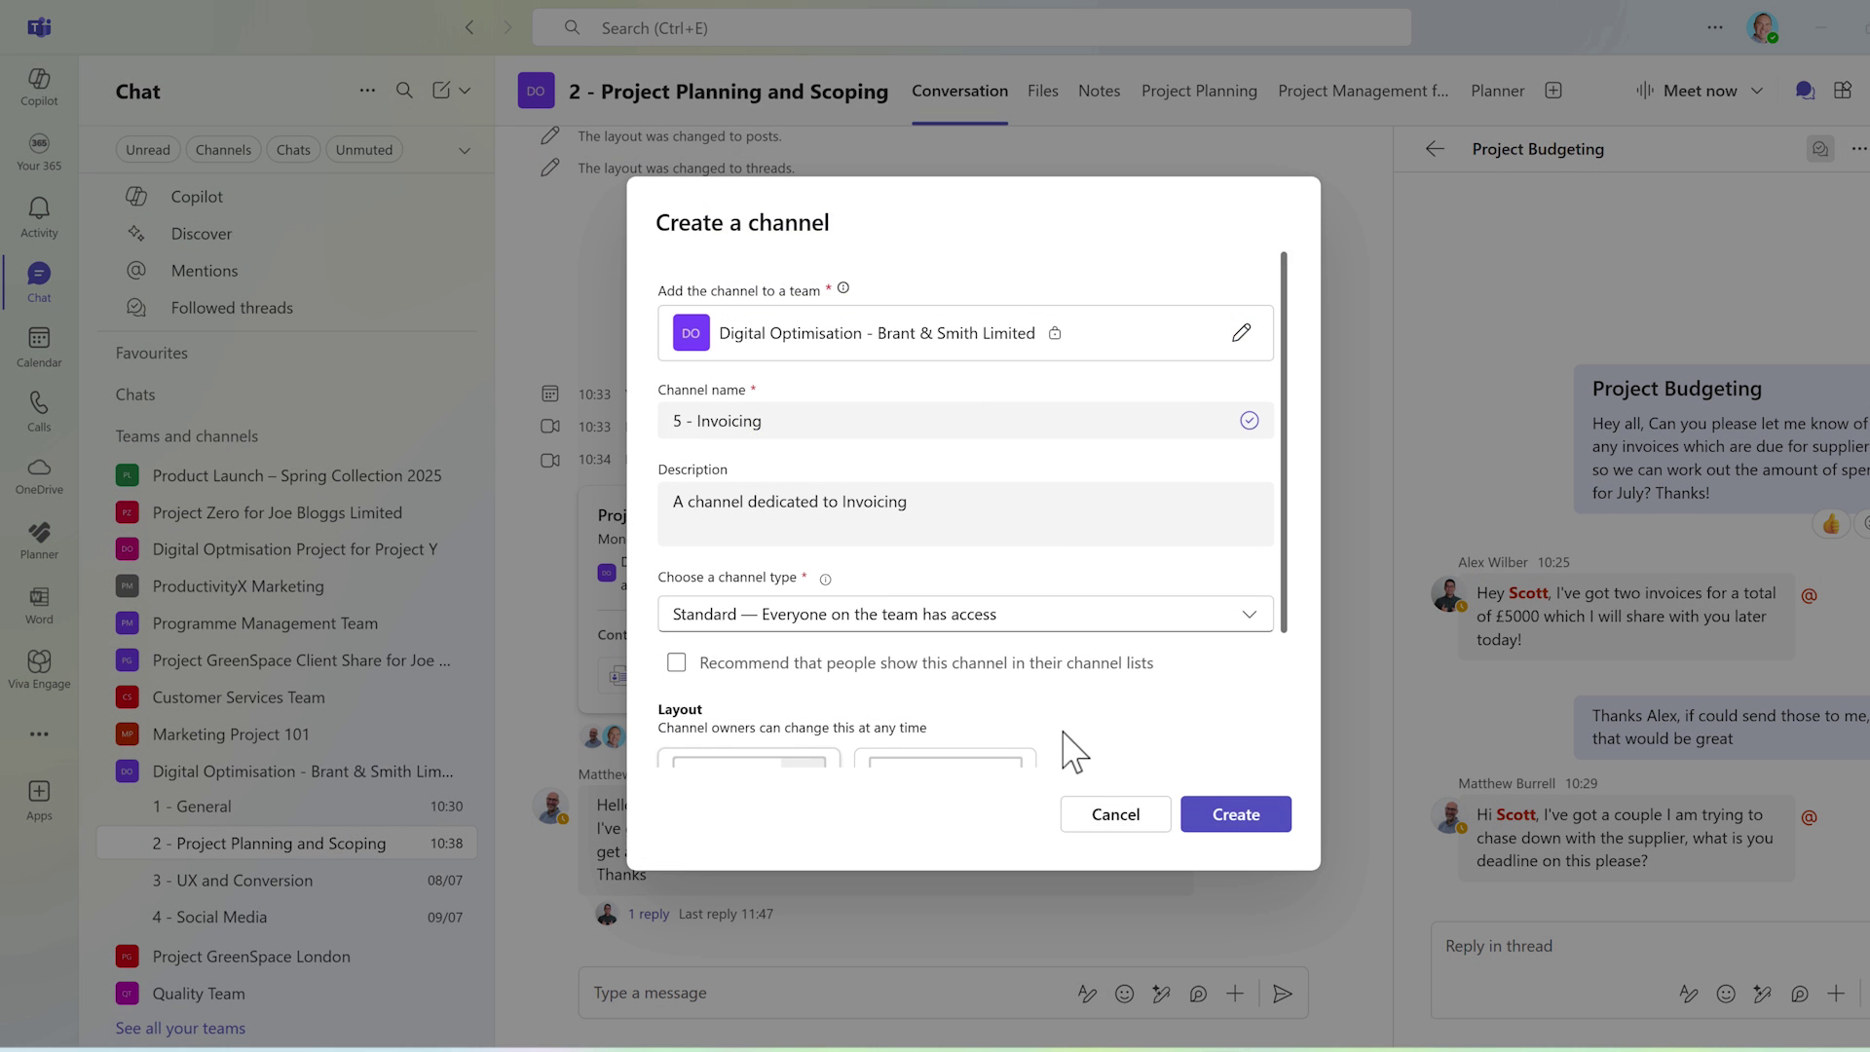
Step: Compare the Posts layout for the new 5 - Invoicing channel, select Threads and create the channel
{"action": "scroll", "coordinate": [1063, 732], "scroll_direction": "down", "scroll_amount": 3}
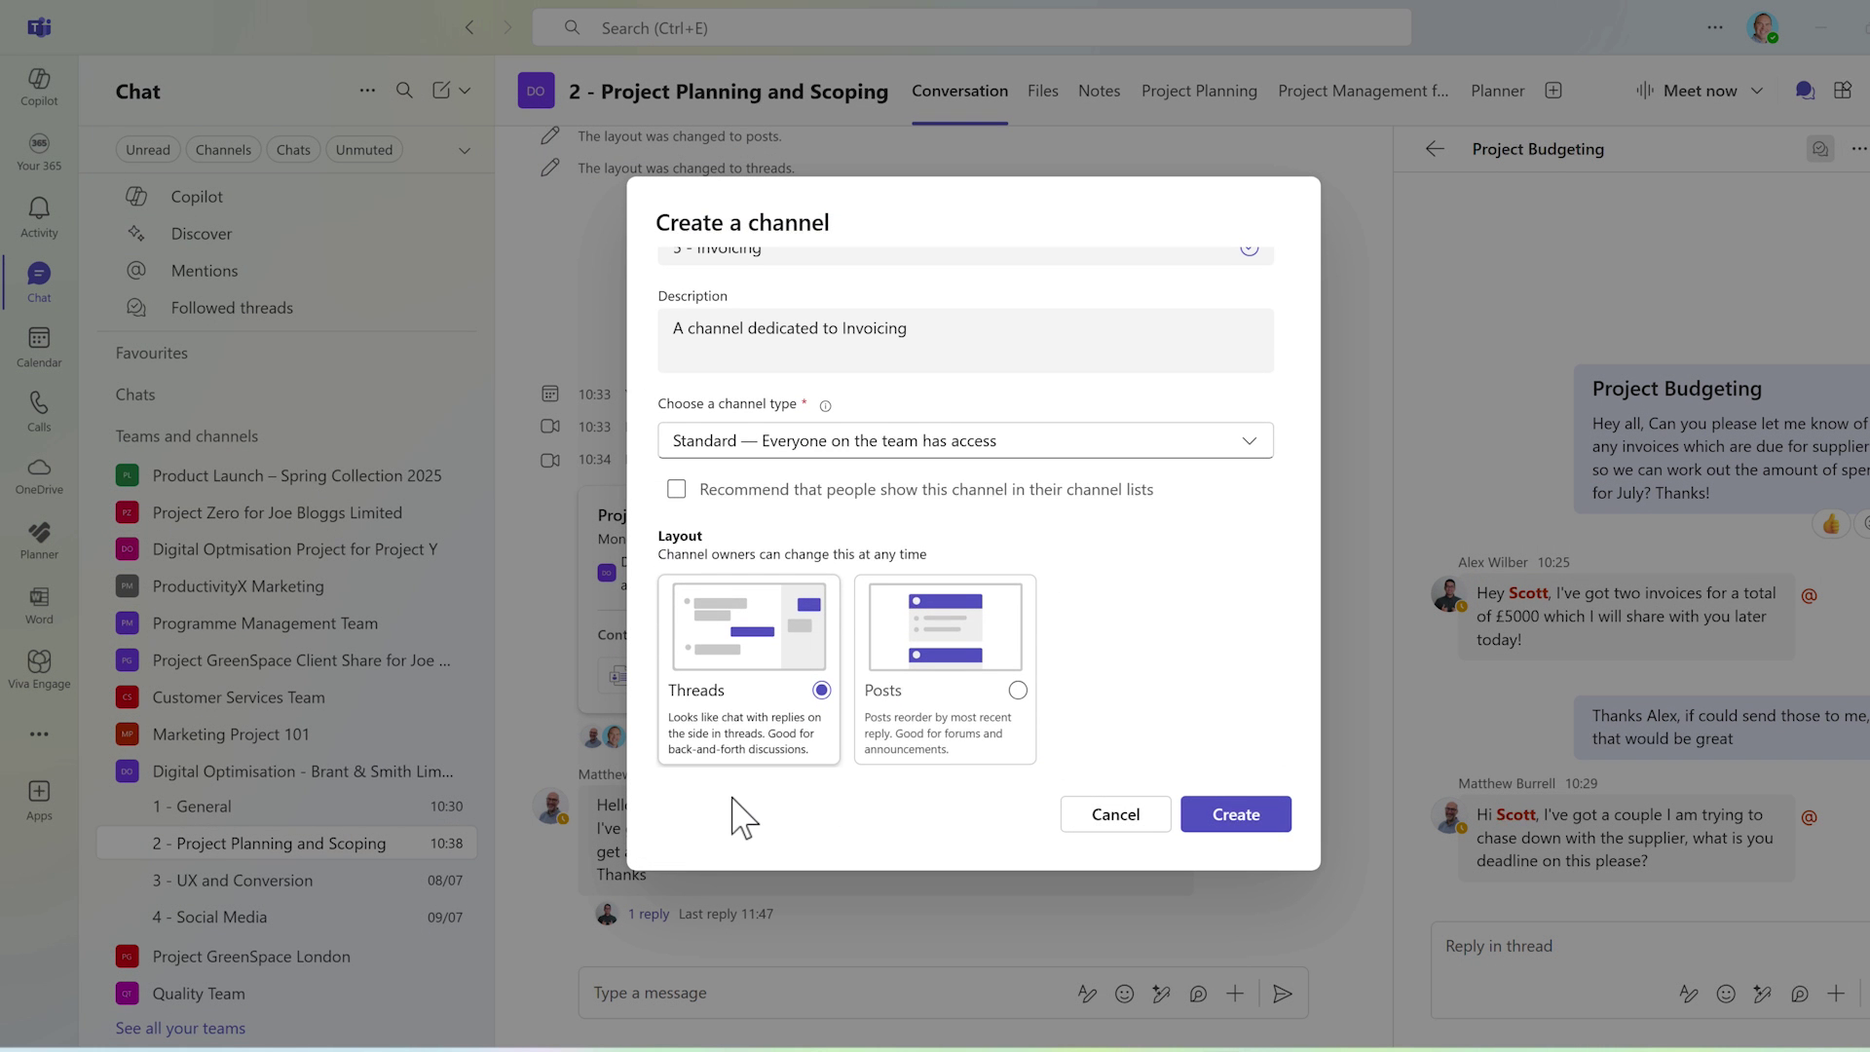
{"action": "left_click", "coordinate": [925, 741]}
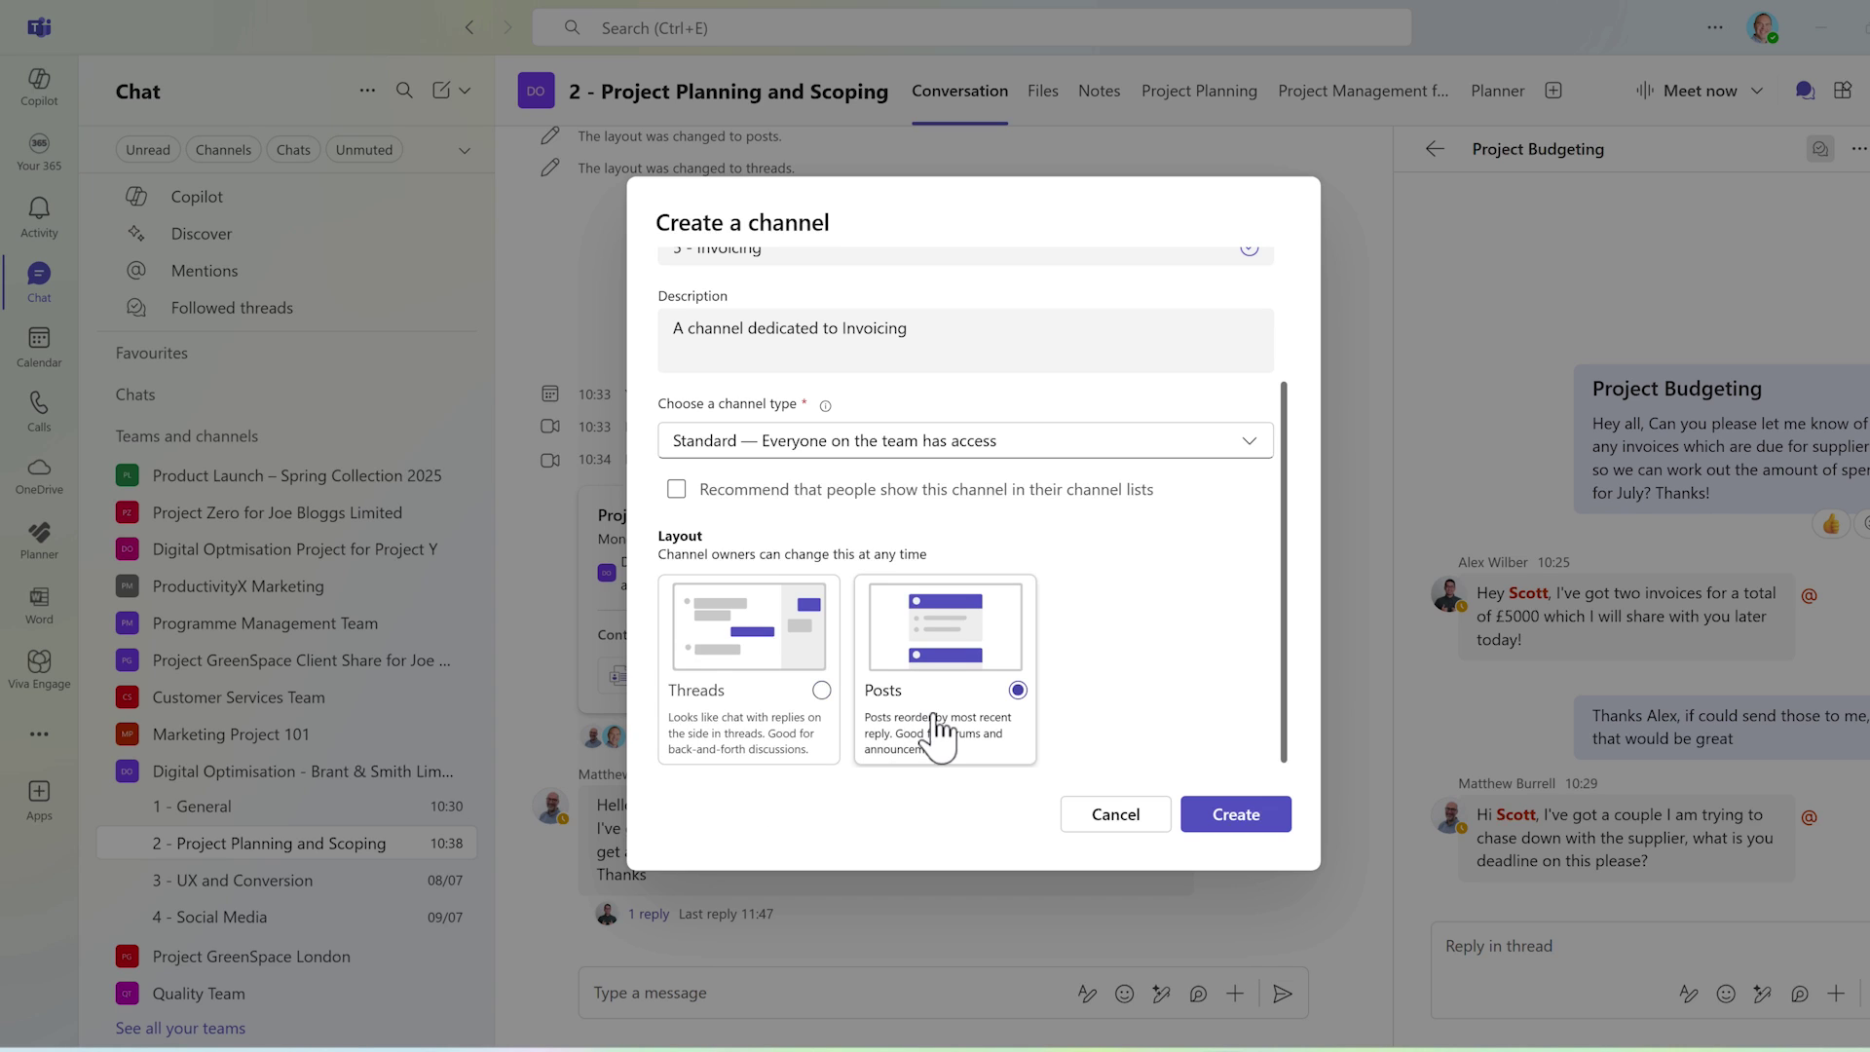
{"action": "left_click", "coordinate": [769, 745]}
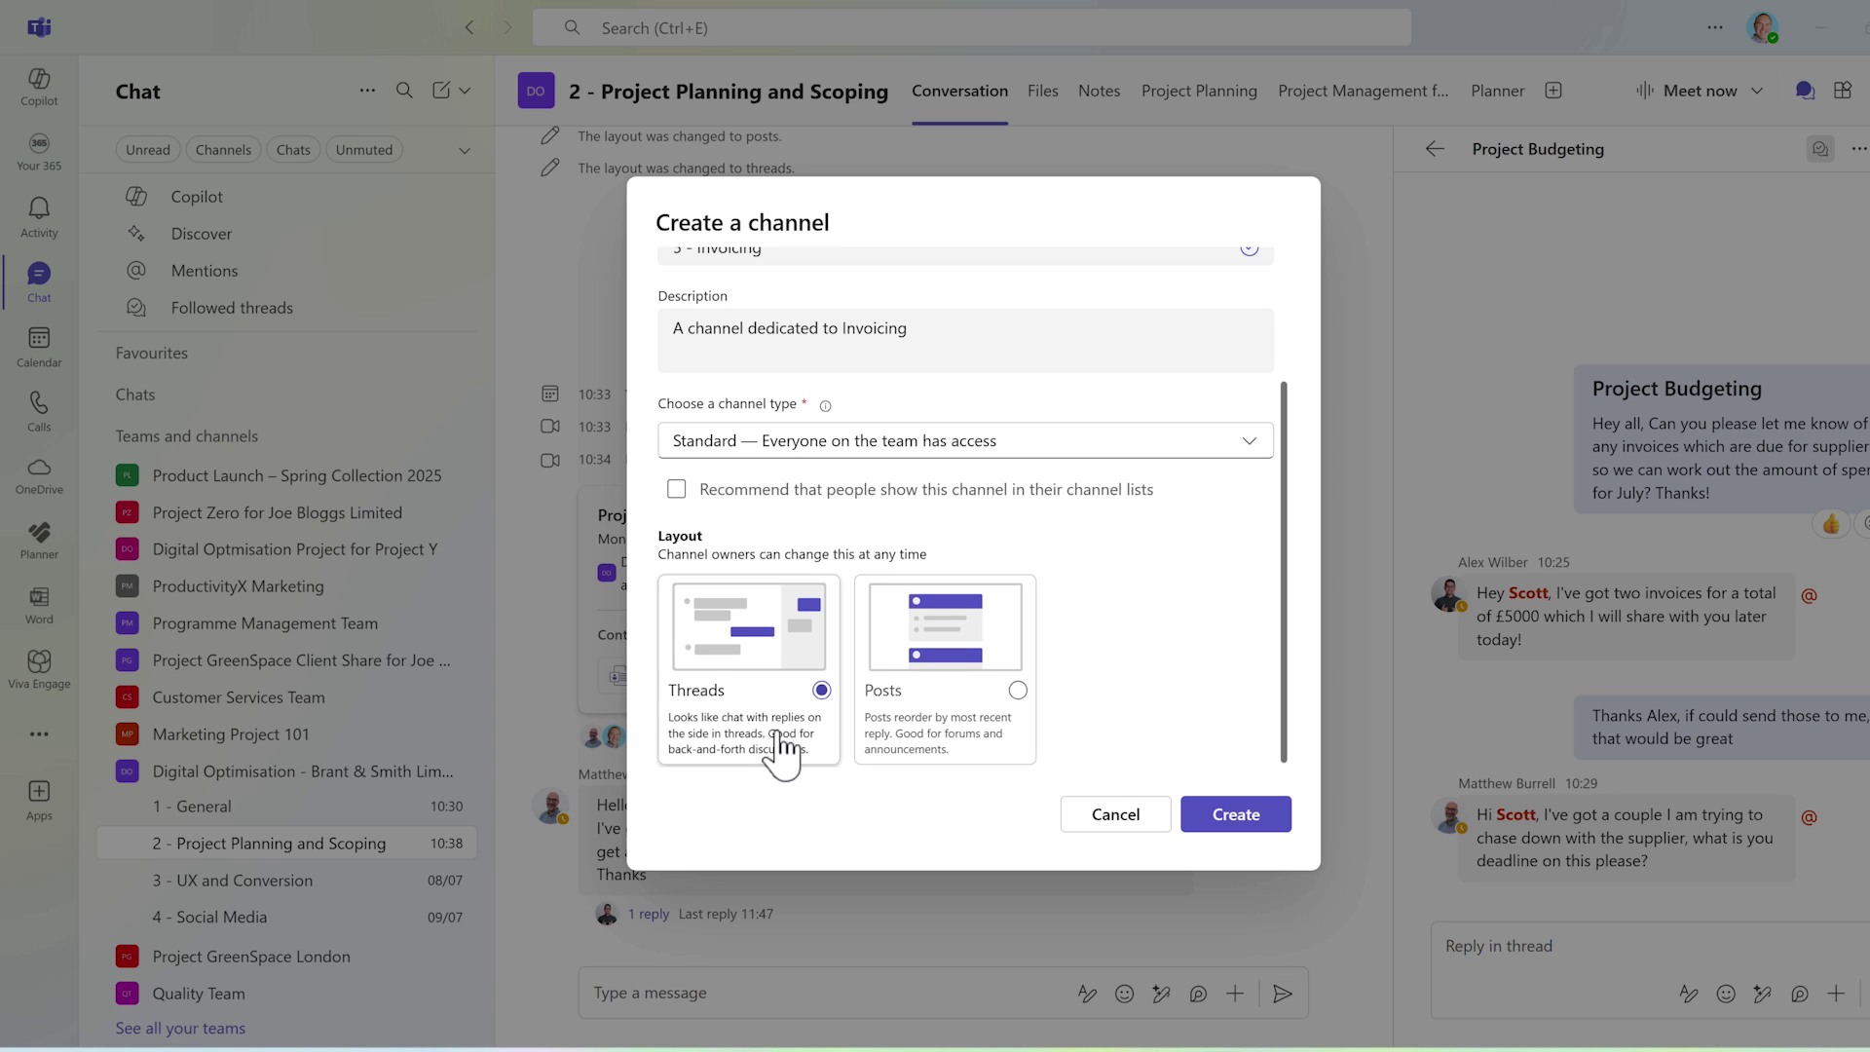
{"action": "left_click", "coordinate": [1232, 823]}
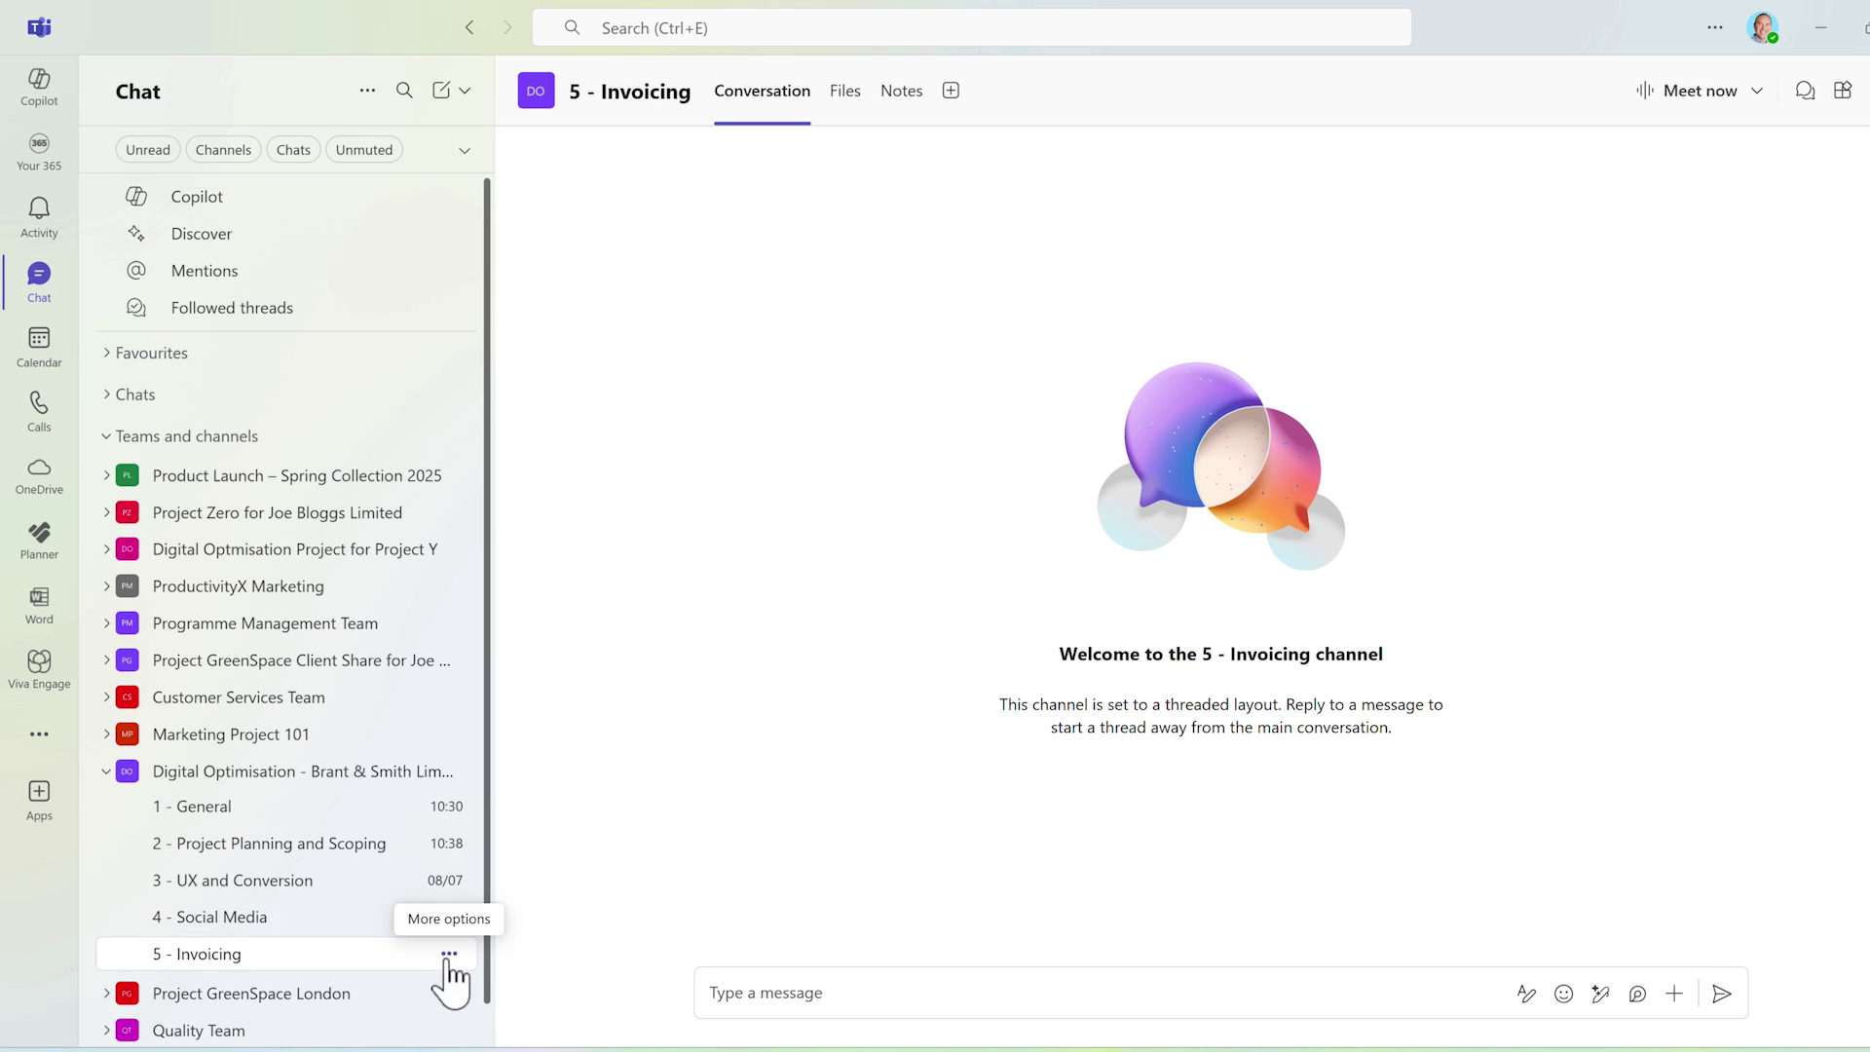
Step: Edit the 5 - Invoicing channel to use the Posts layout and save the change
{"action": "left_click", "coordinate": [449, 957]}
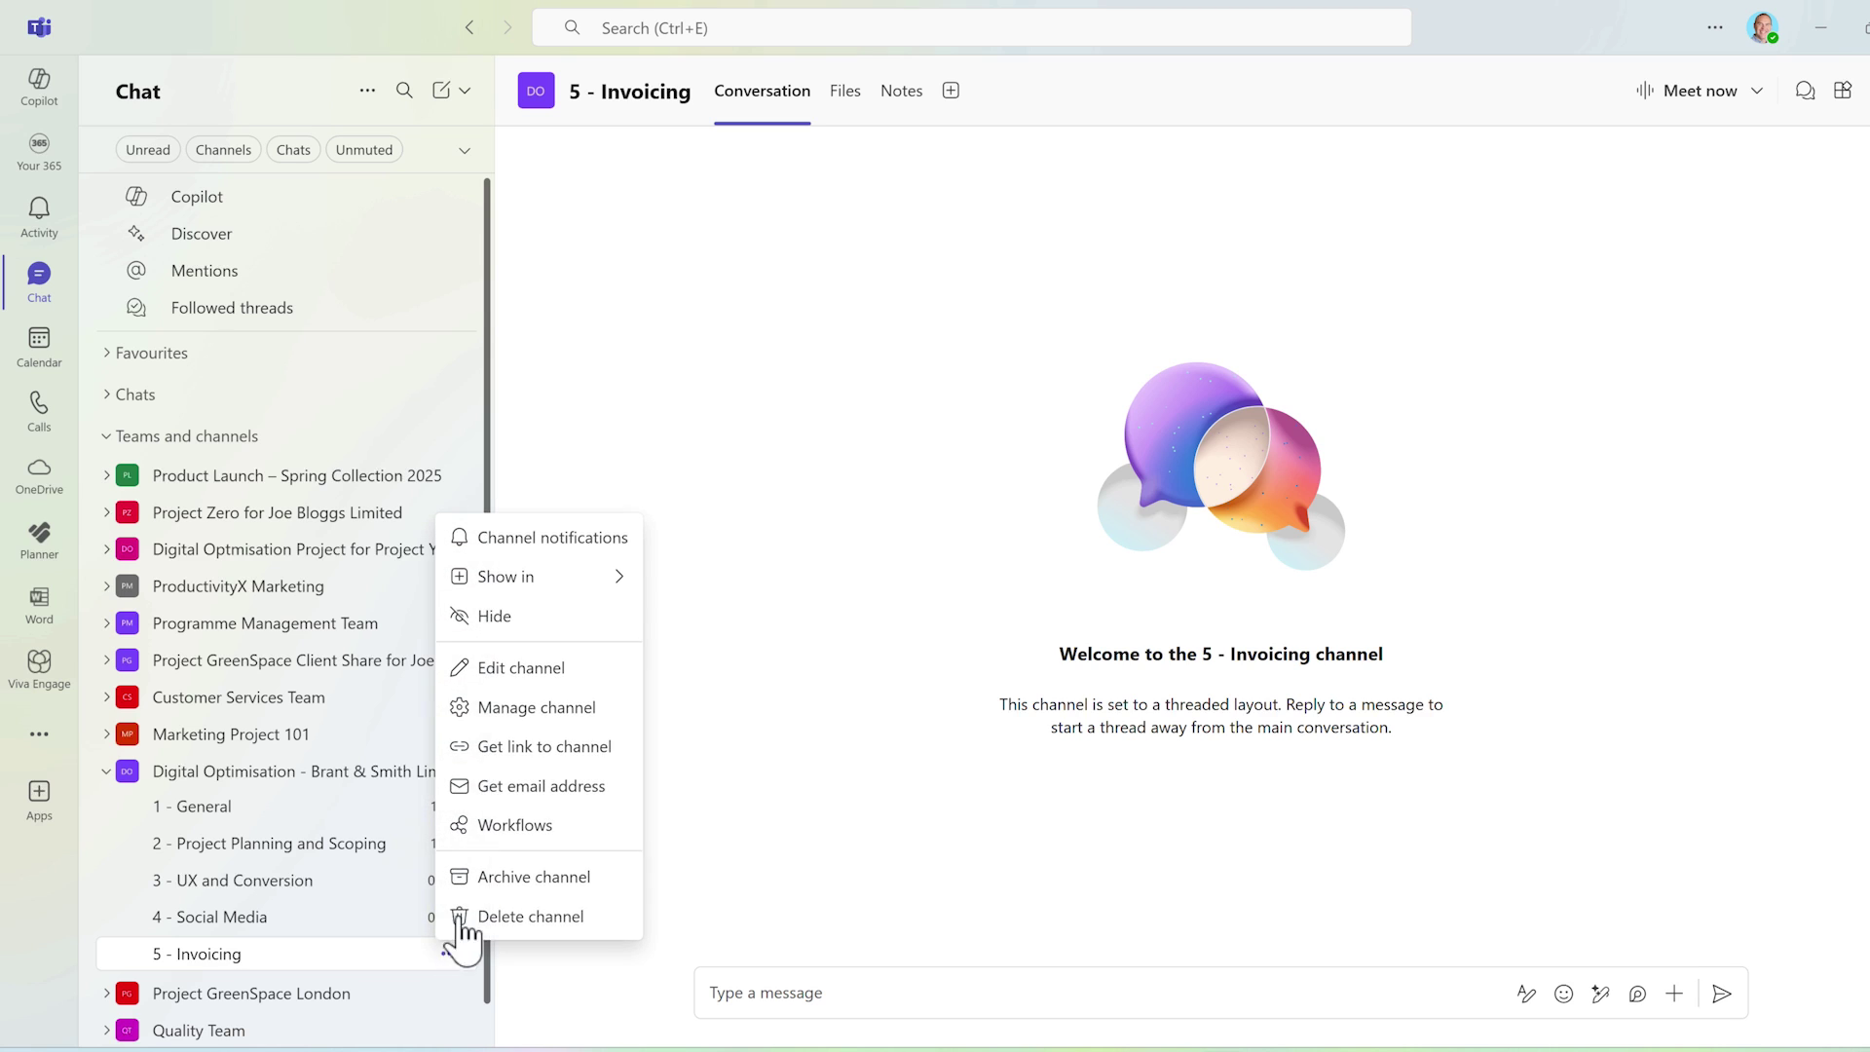
{"action": "left_click", "coordinate": [509, 664]}
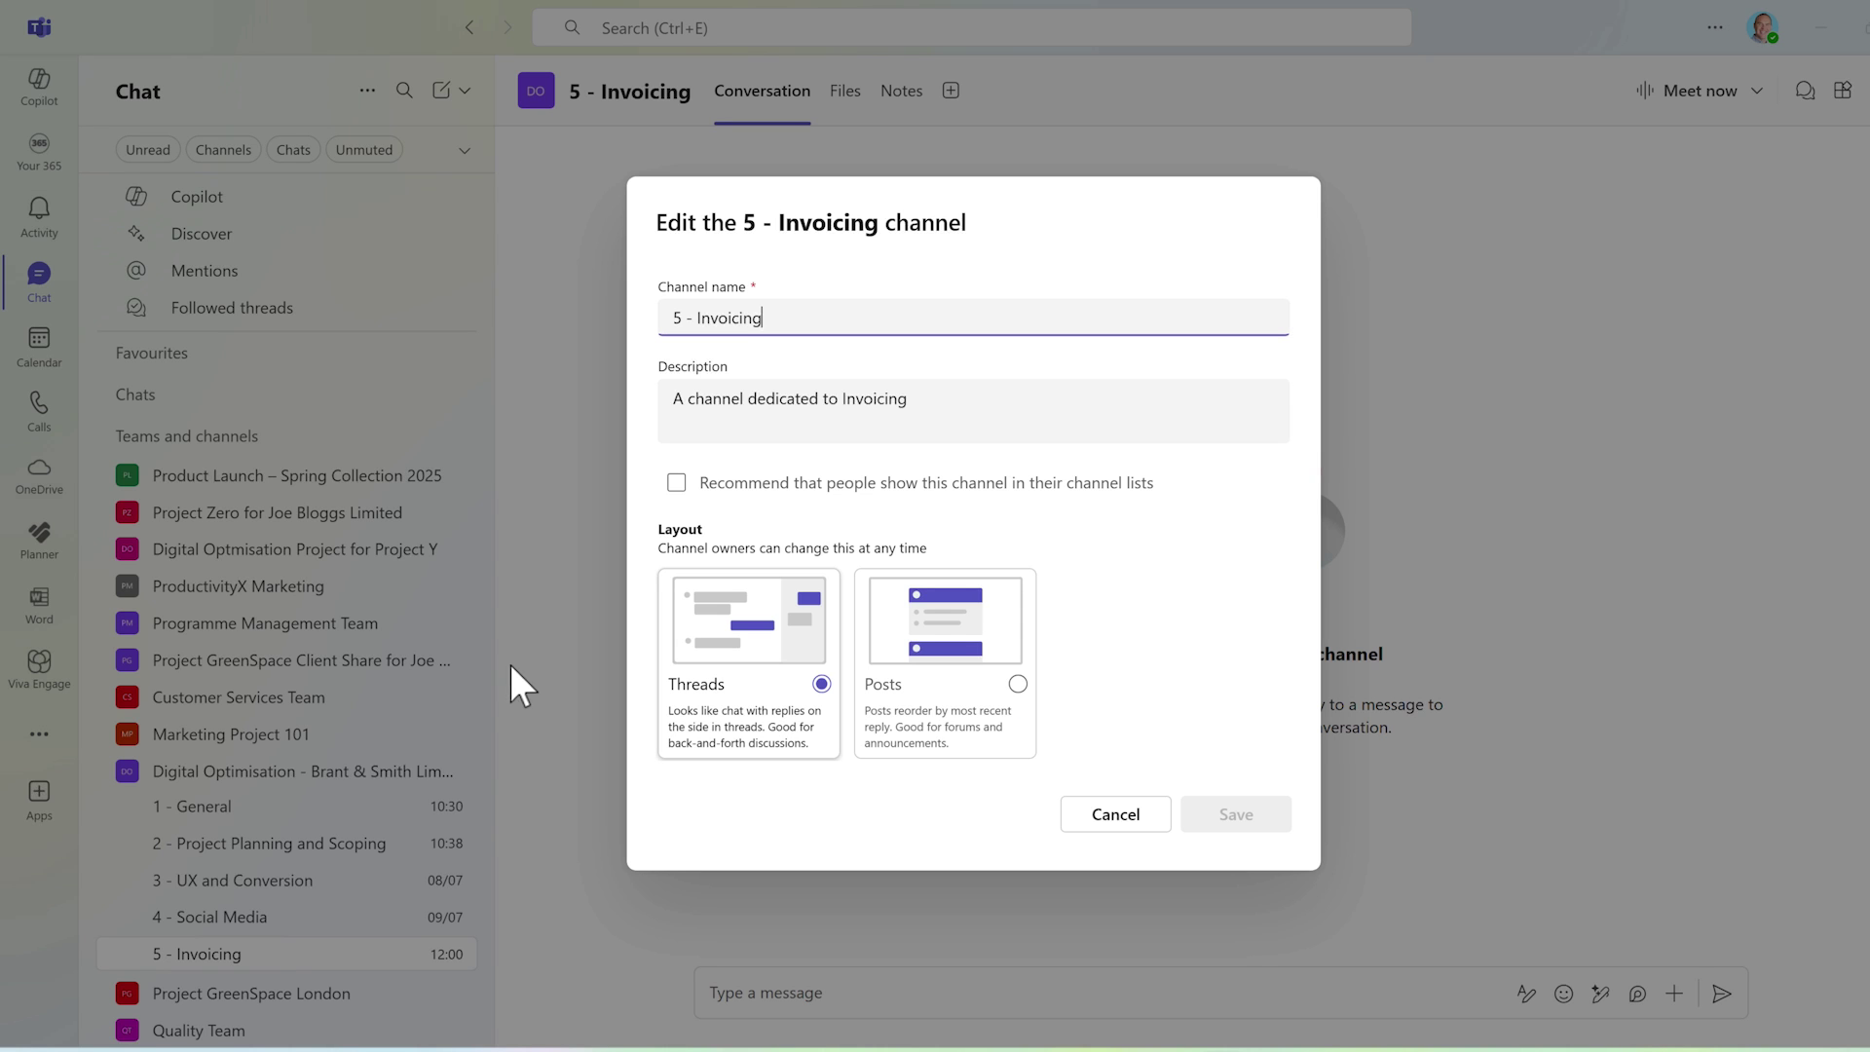
{"action": "left_click", "coordinate": [925, 687]}
{"action": "left_click", "coordinate": [926, 689]}
{"action": "left_click", "coordinate": [1222, 823]}
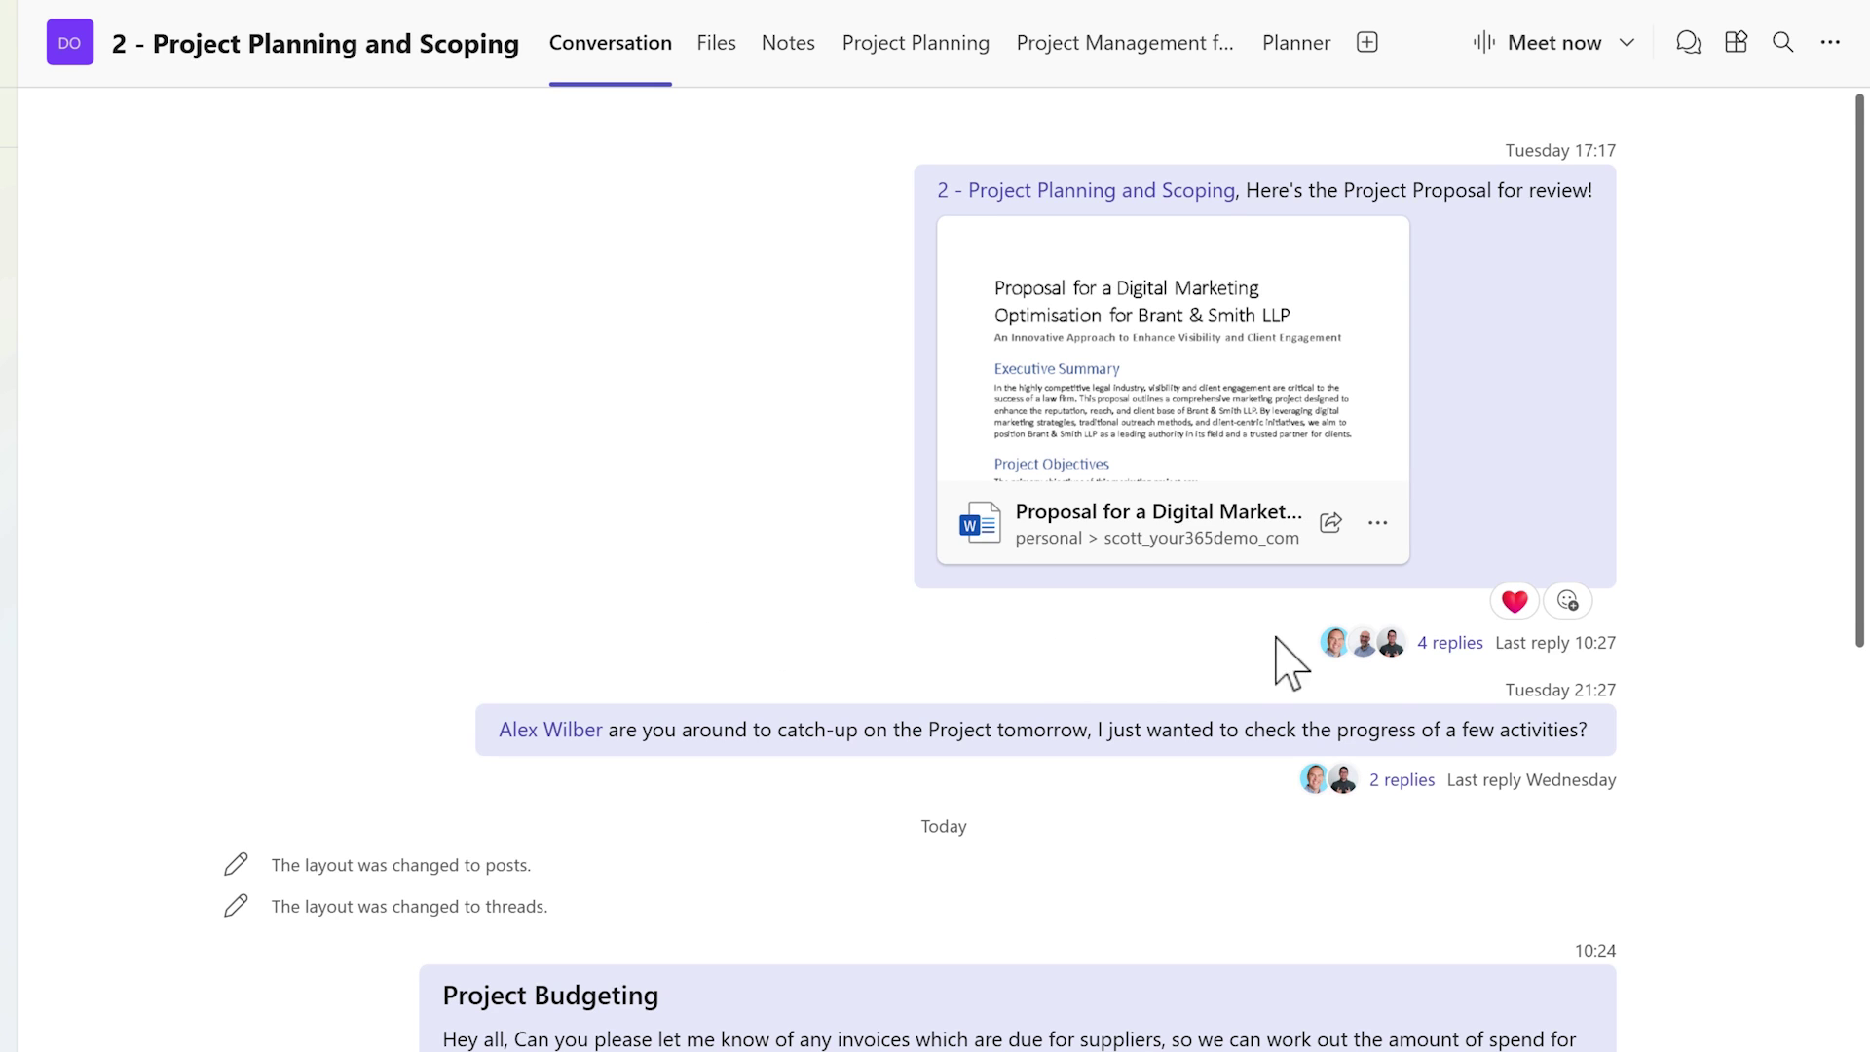
Step: View and close the project proposal message's replies, and reopen its thread with the message's reply-in-thread action
{"action": "left_click", "coordinate": [1456, 643]}
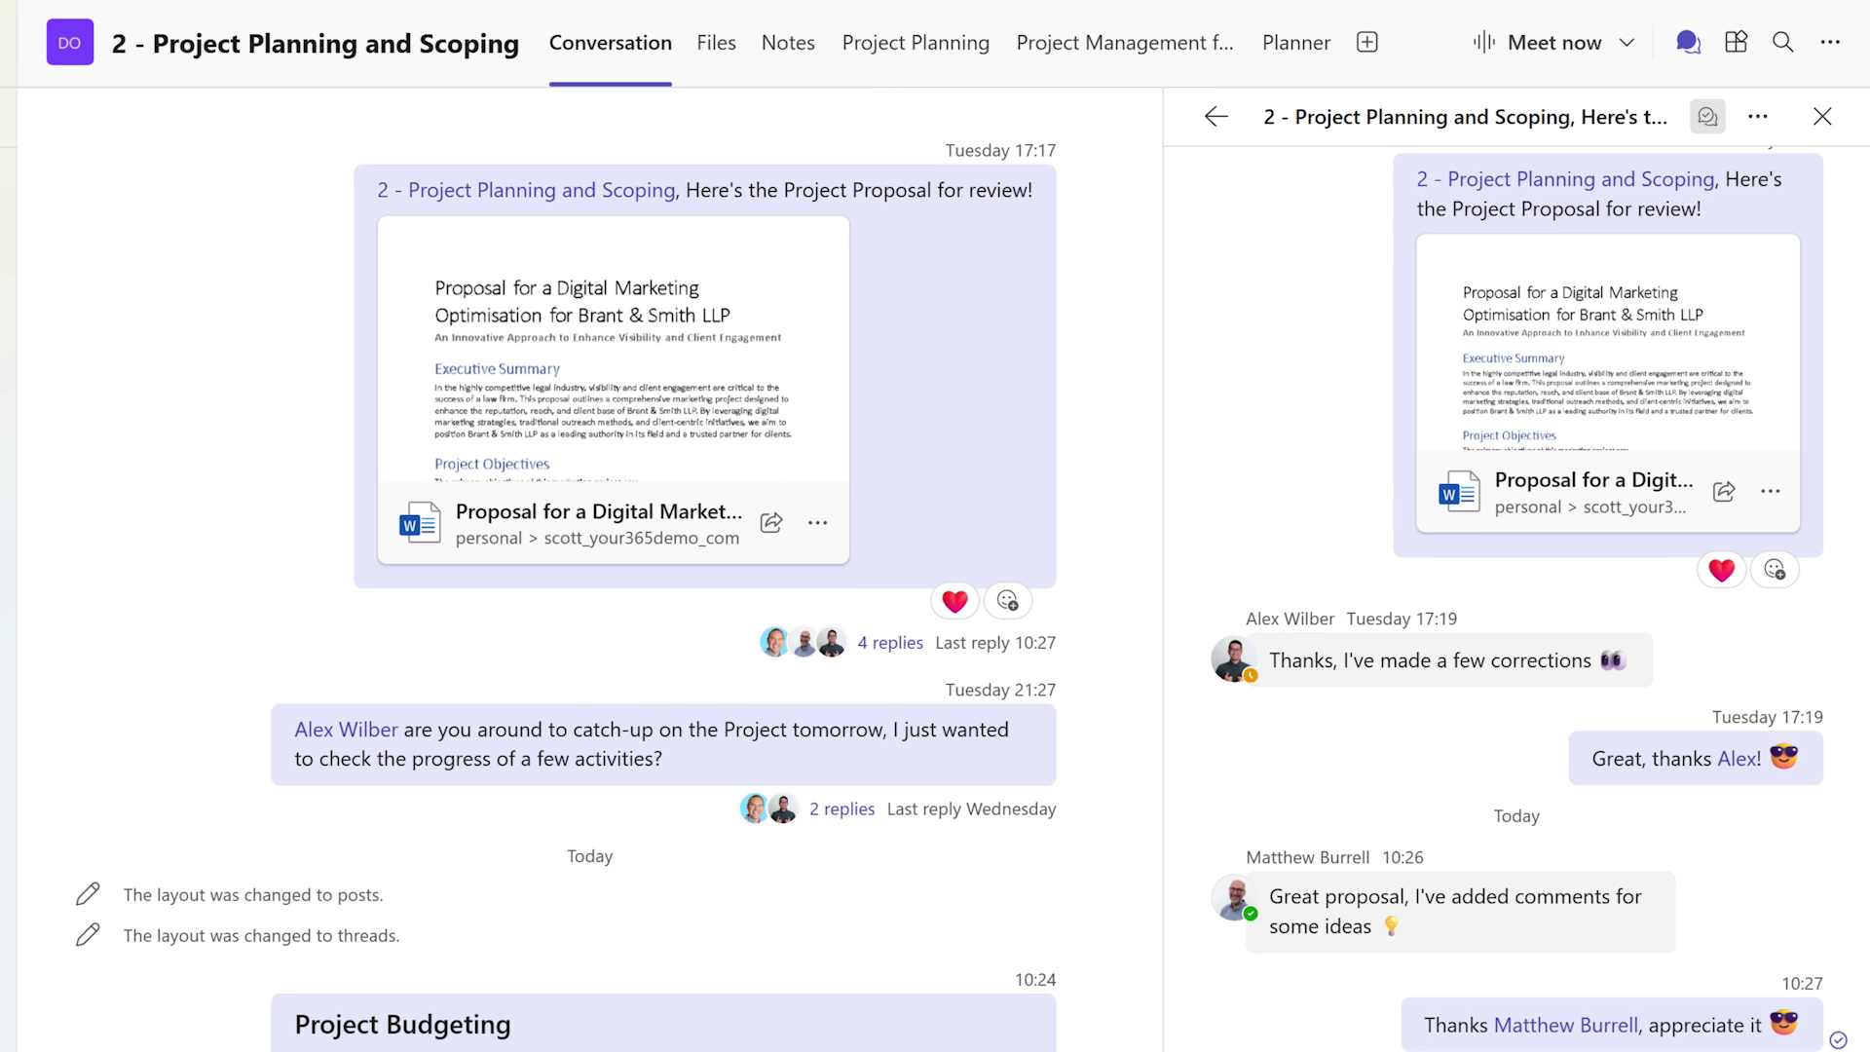
{"action": "left_click", "coordinate": [1822, 116]}
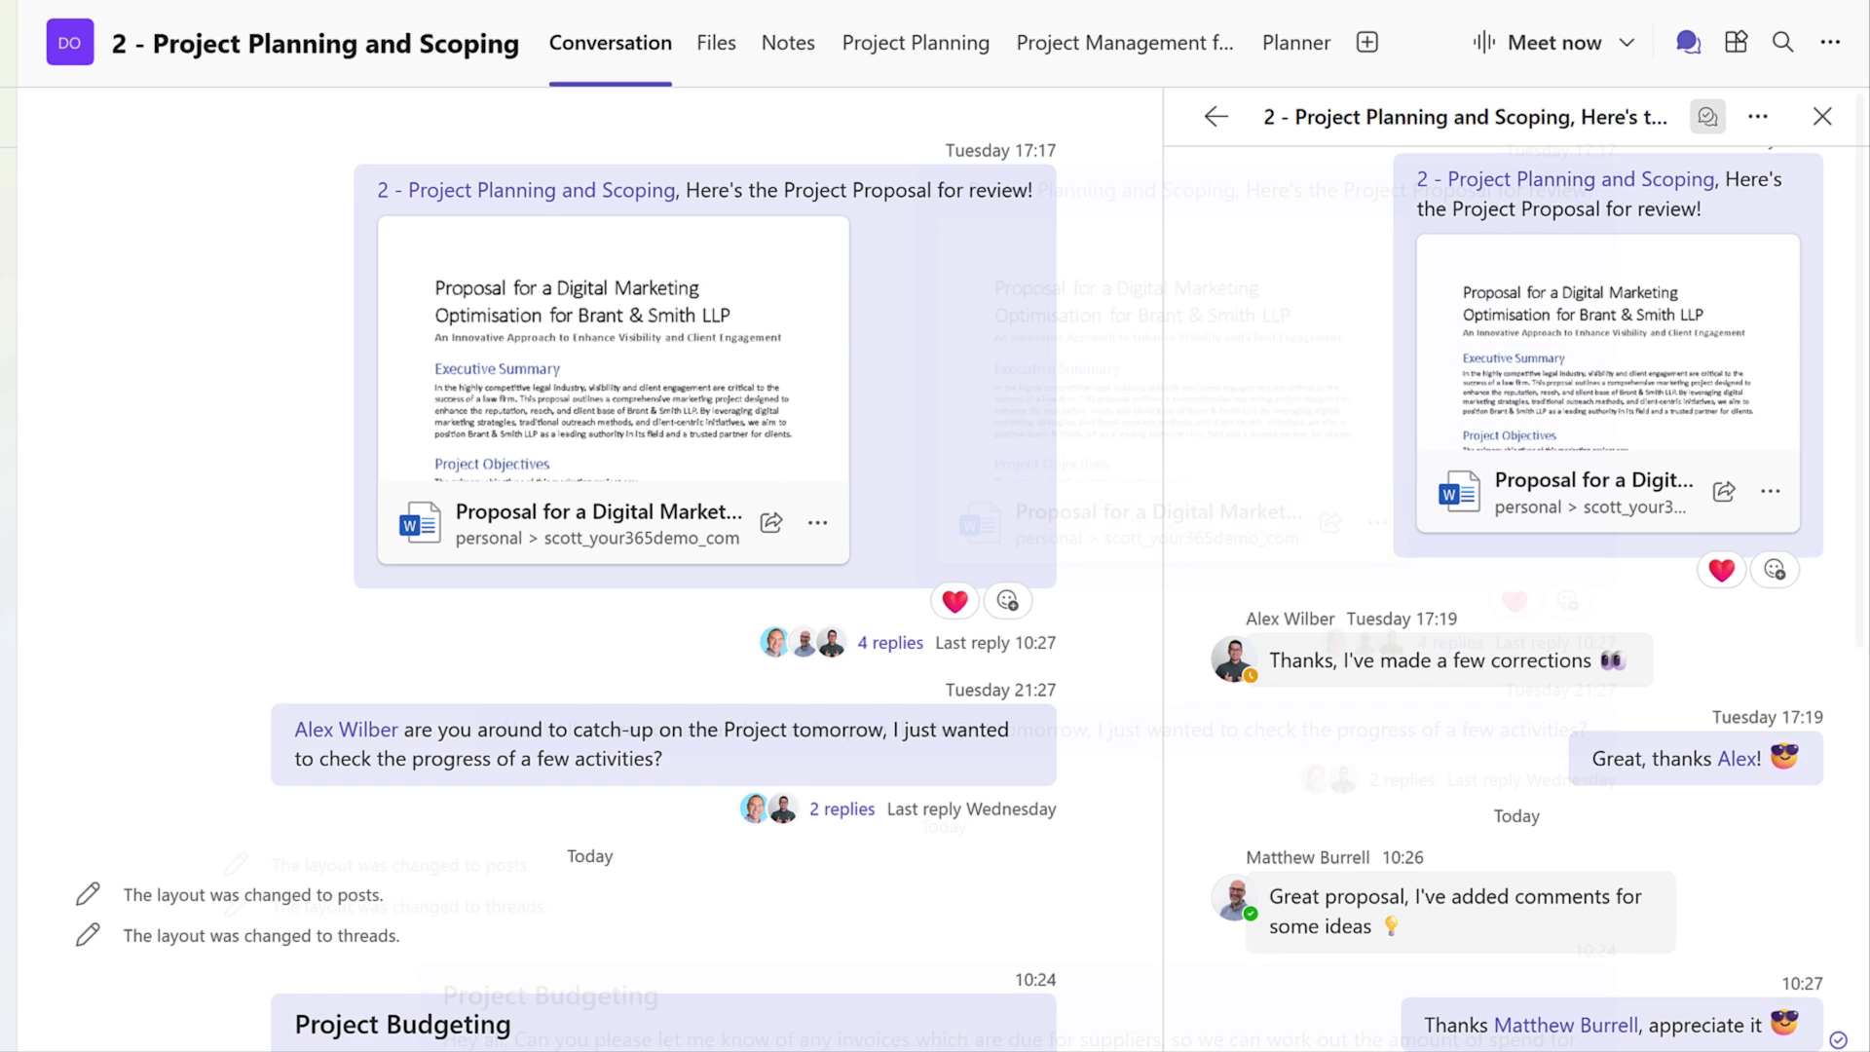
{"action": "mouse_move", "coordinate": [1481, 405]}
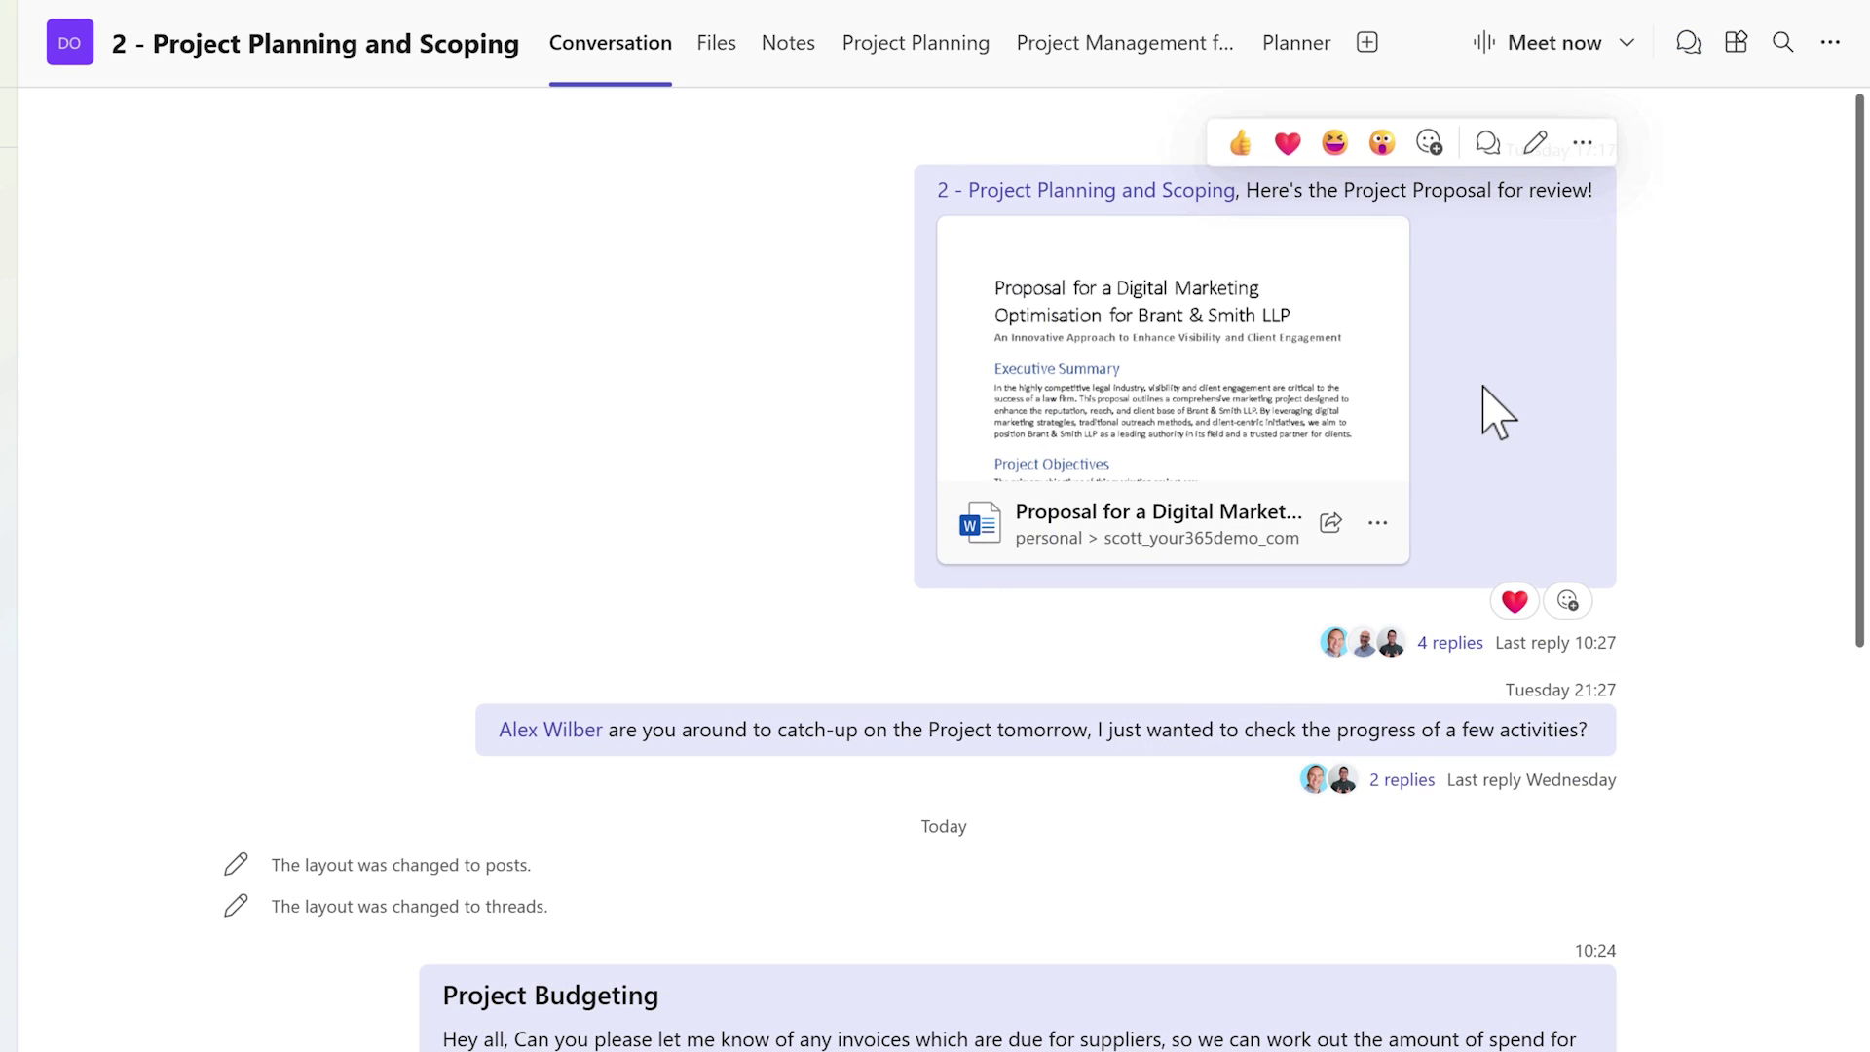
{"action": "left_click", "coordinate": [1487, 143]}
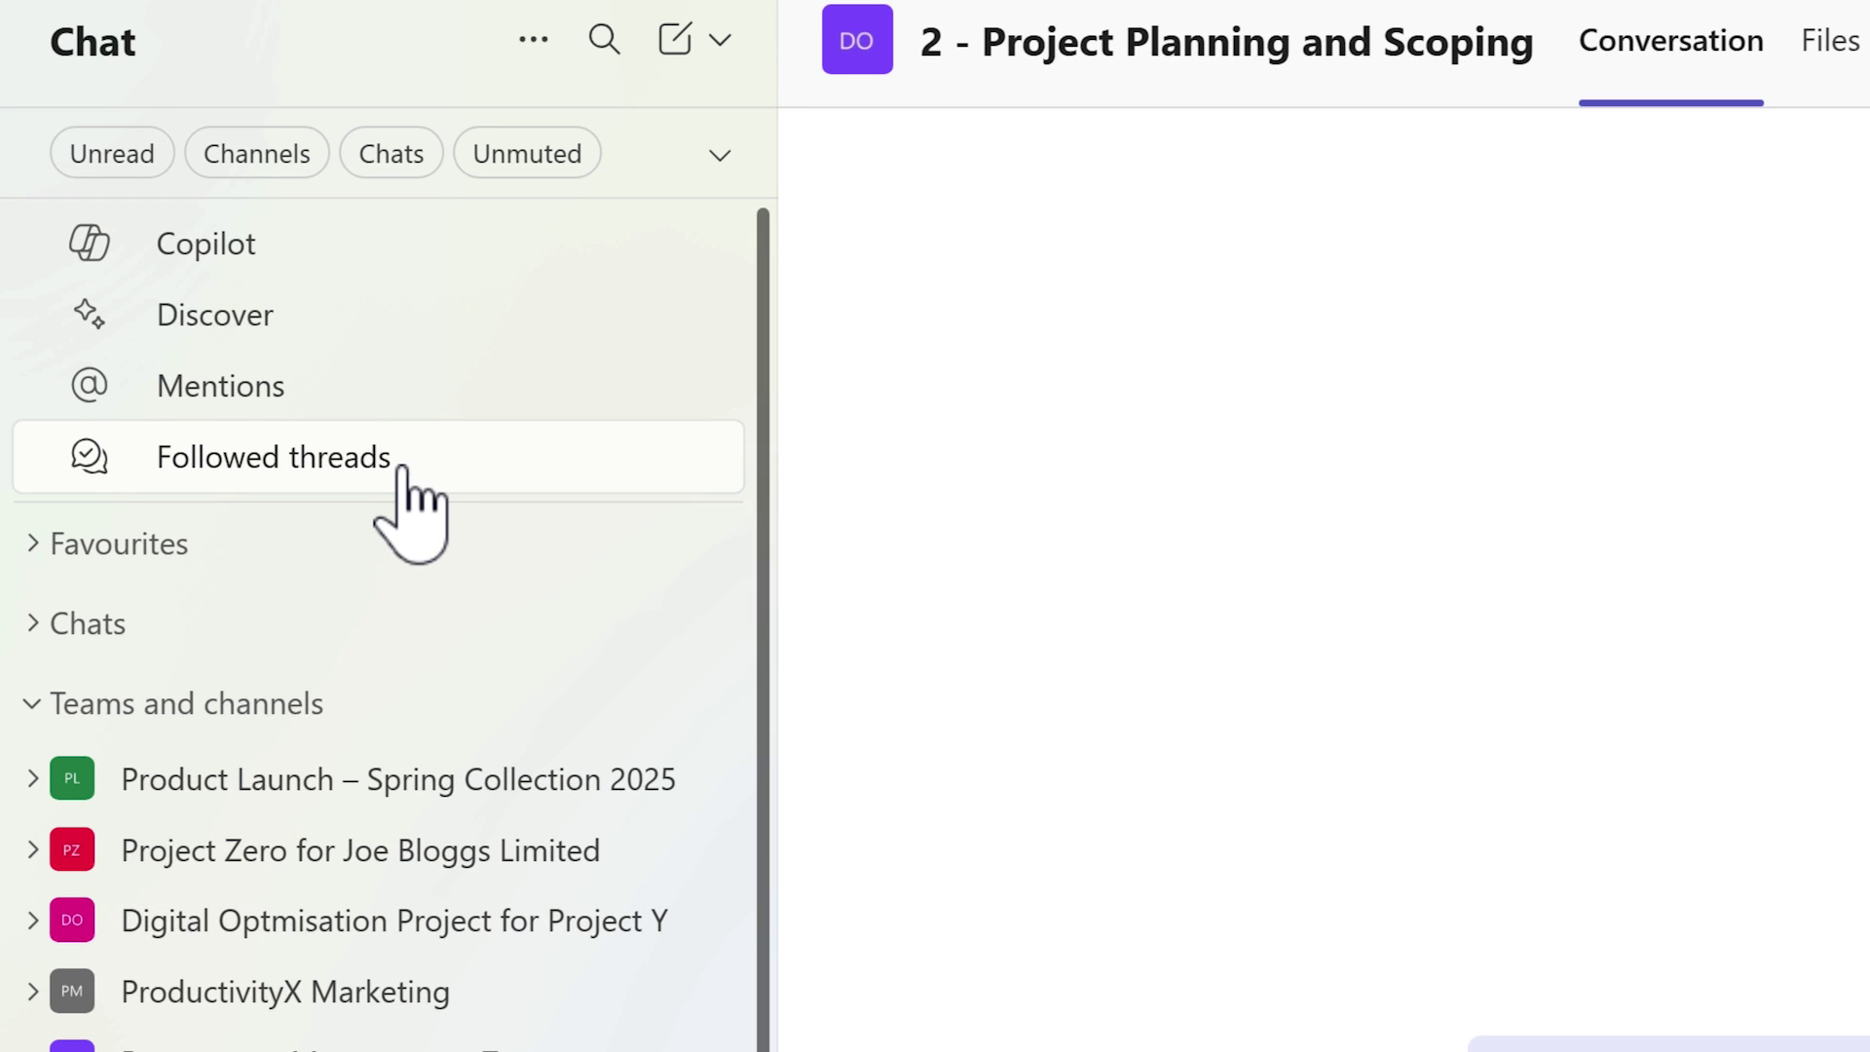
Step: Open the Followed threads view and look at the Project Planning Discussion and Project Budgeting threads
{"action": "left_click", "coordinate": [402, 467]}
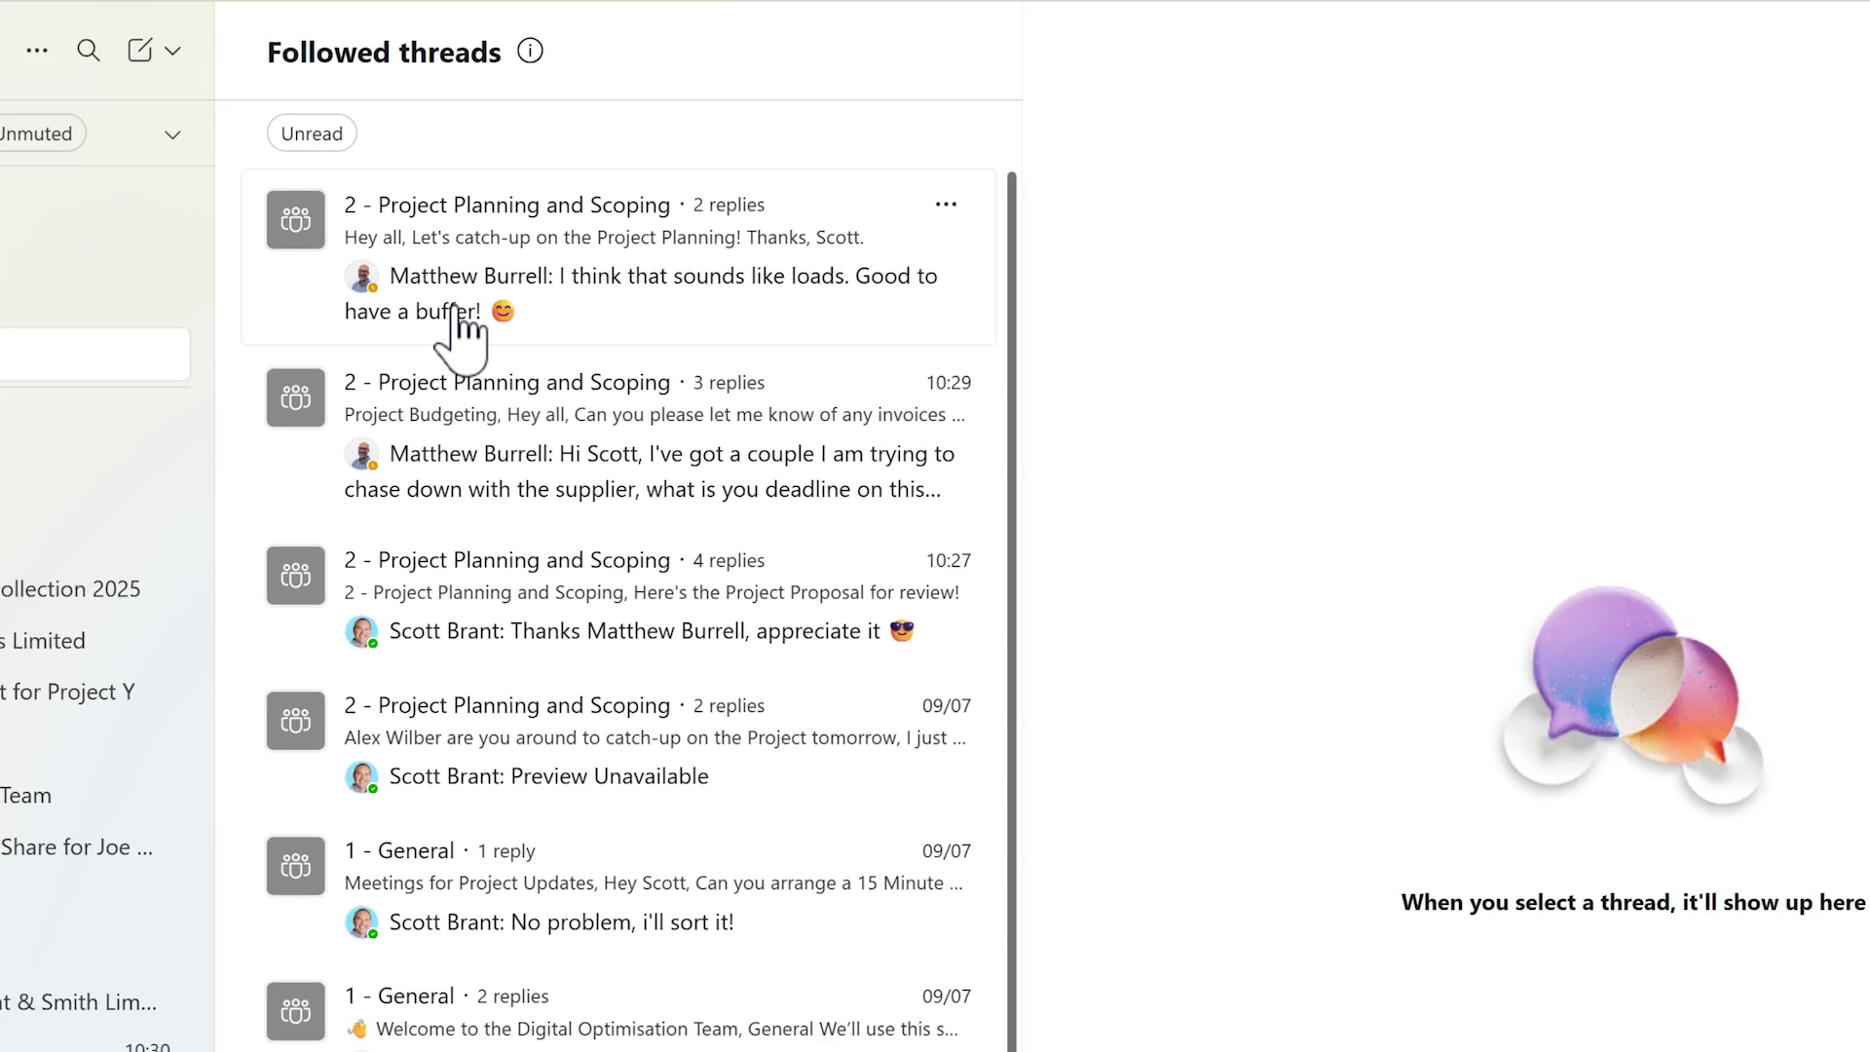
{"action": "left_click", "coordinate": [1101, 395]}
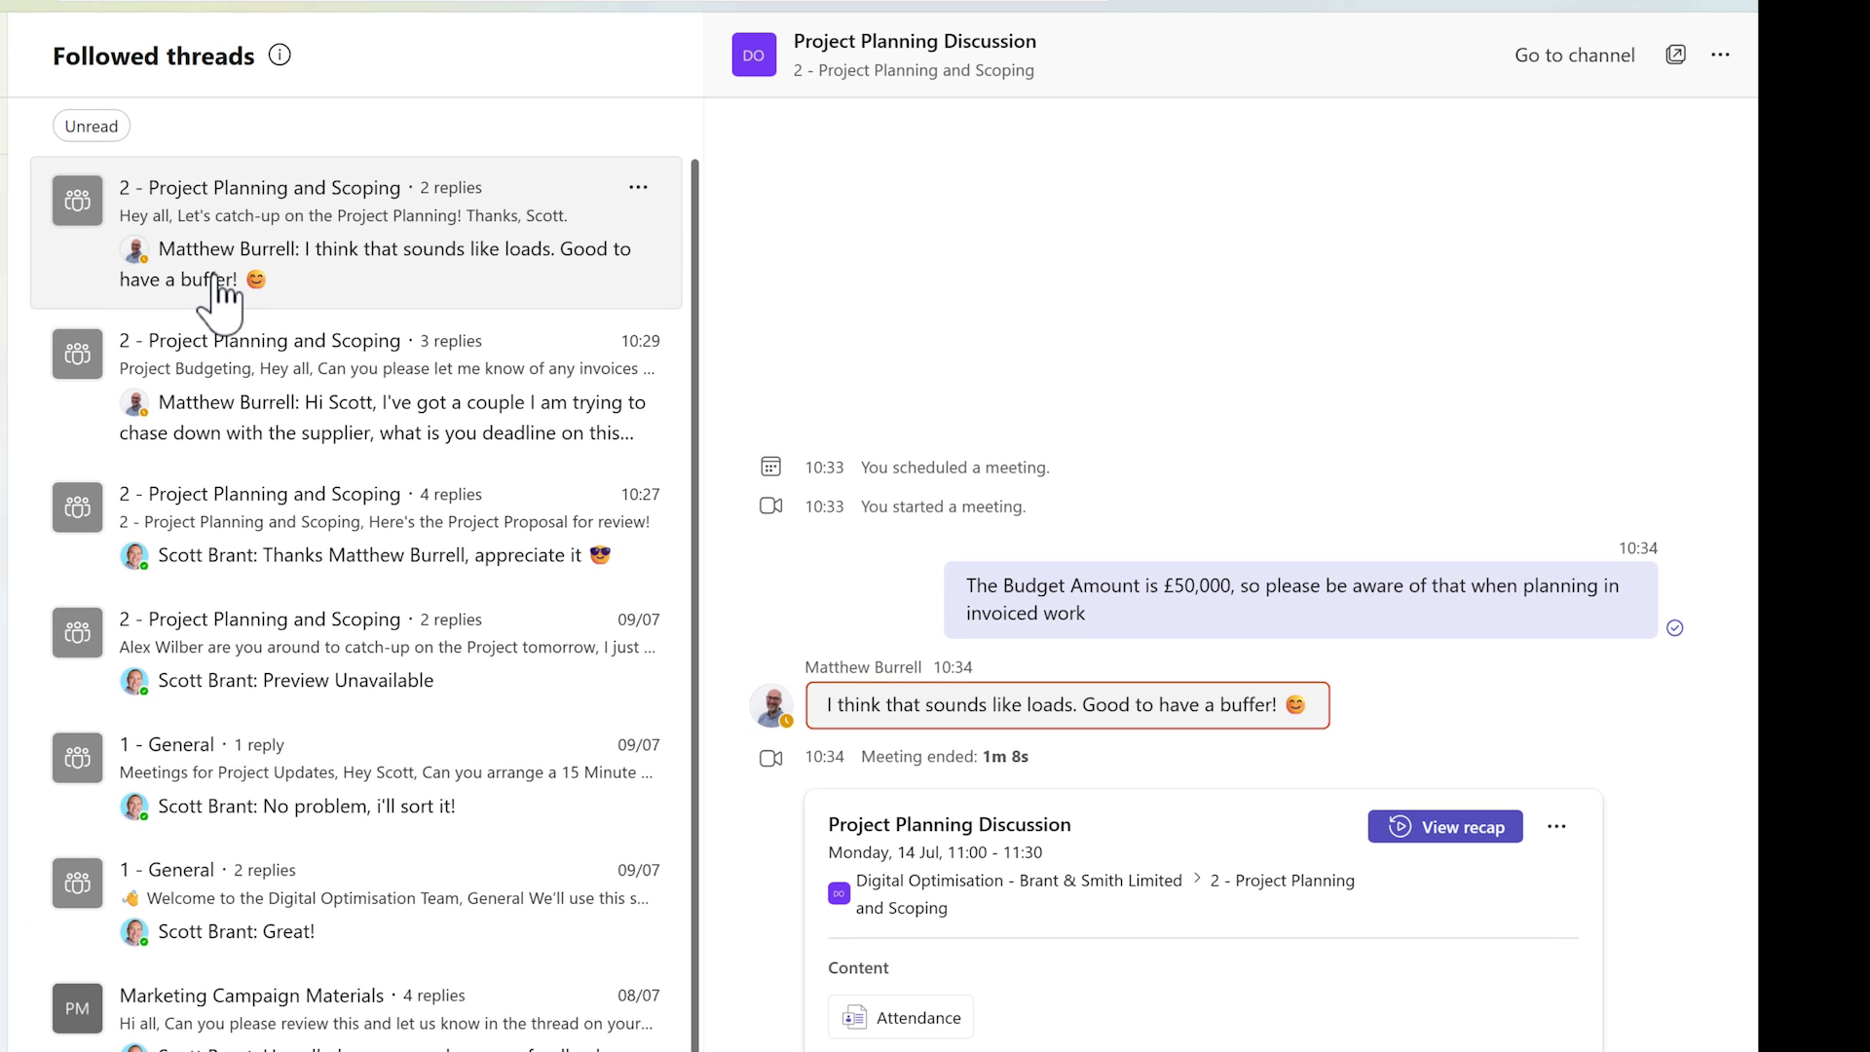
{"action": "left_click", "coordinate": [208, 368]}
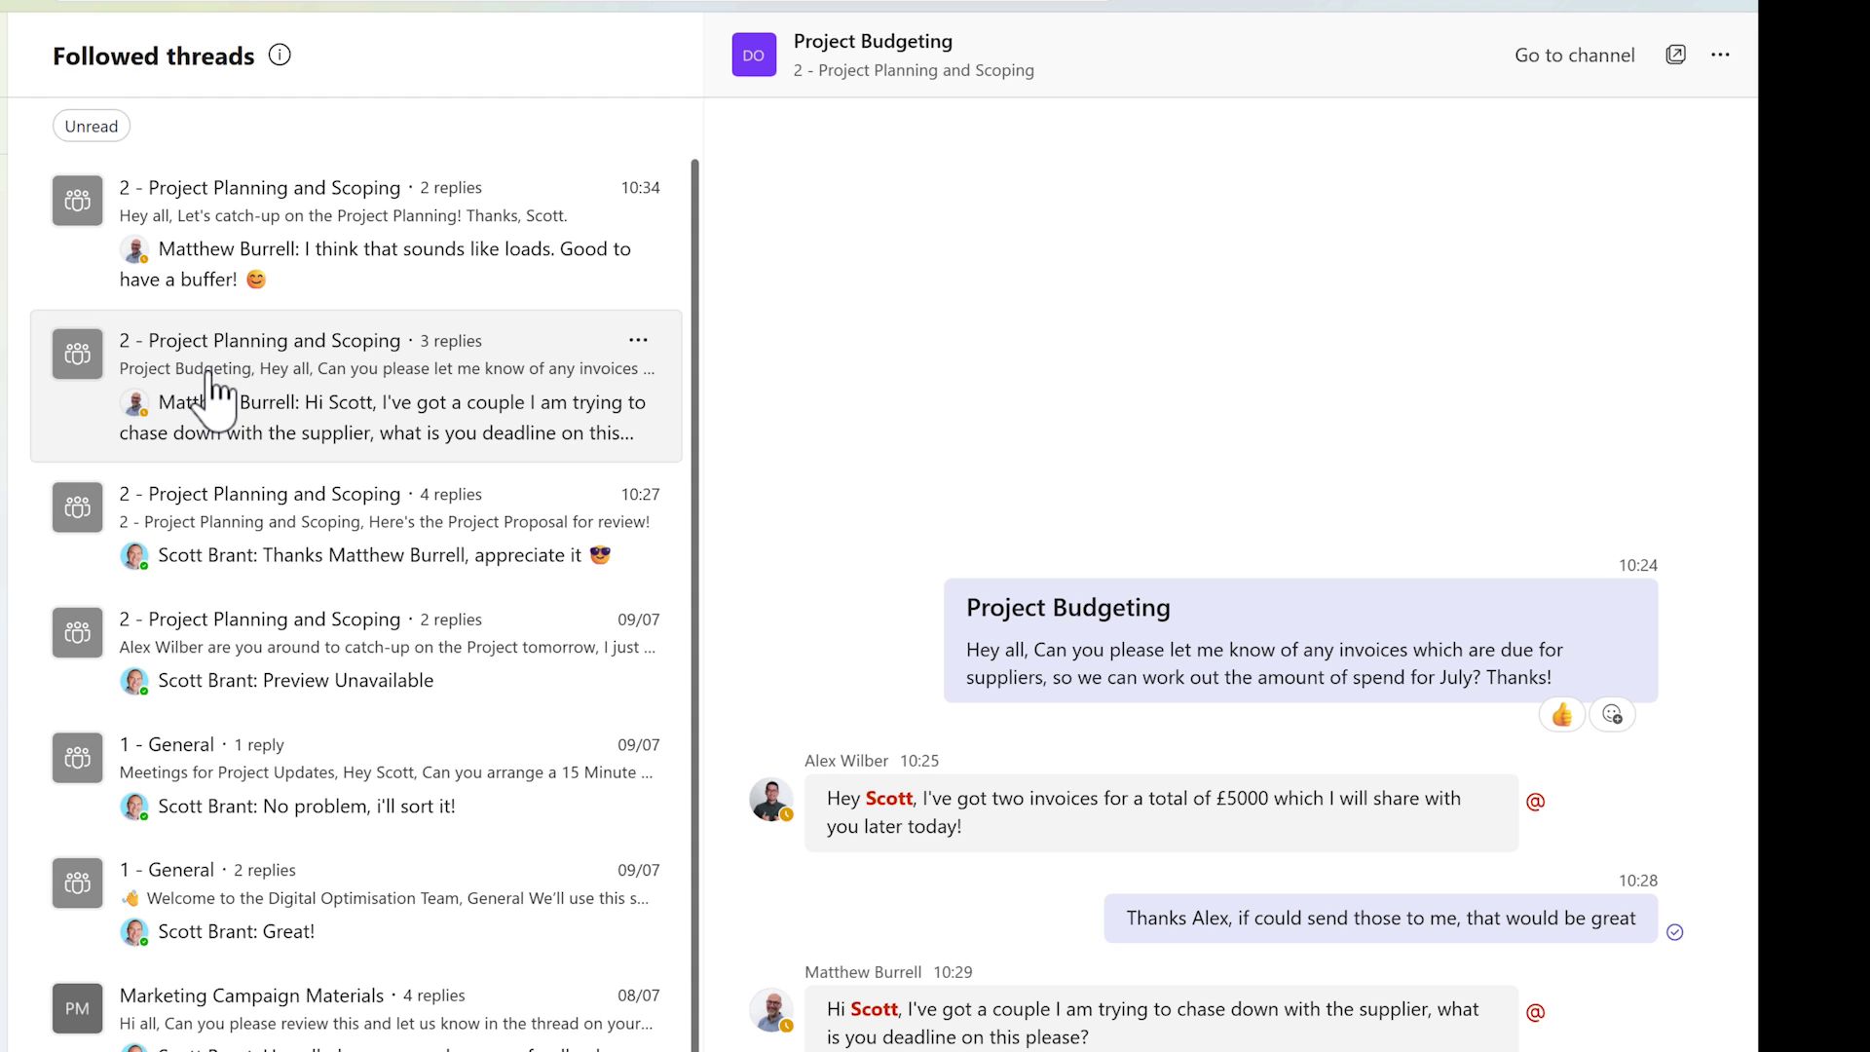
Step: View the project proposal thread, and follow the thread of the stakeholder meeting message in the 2 - Project Planning and Scoping channel
{"action": "left_click", "coordinate": [227, 547]}
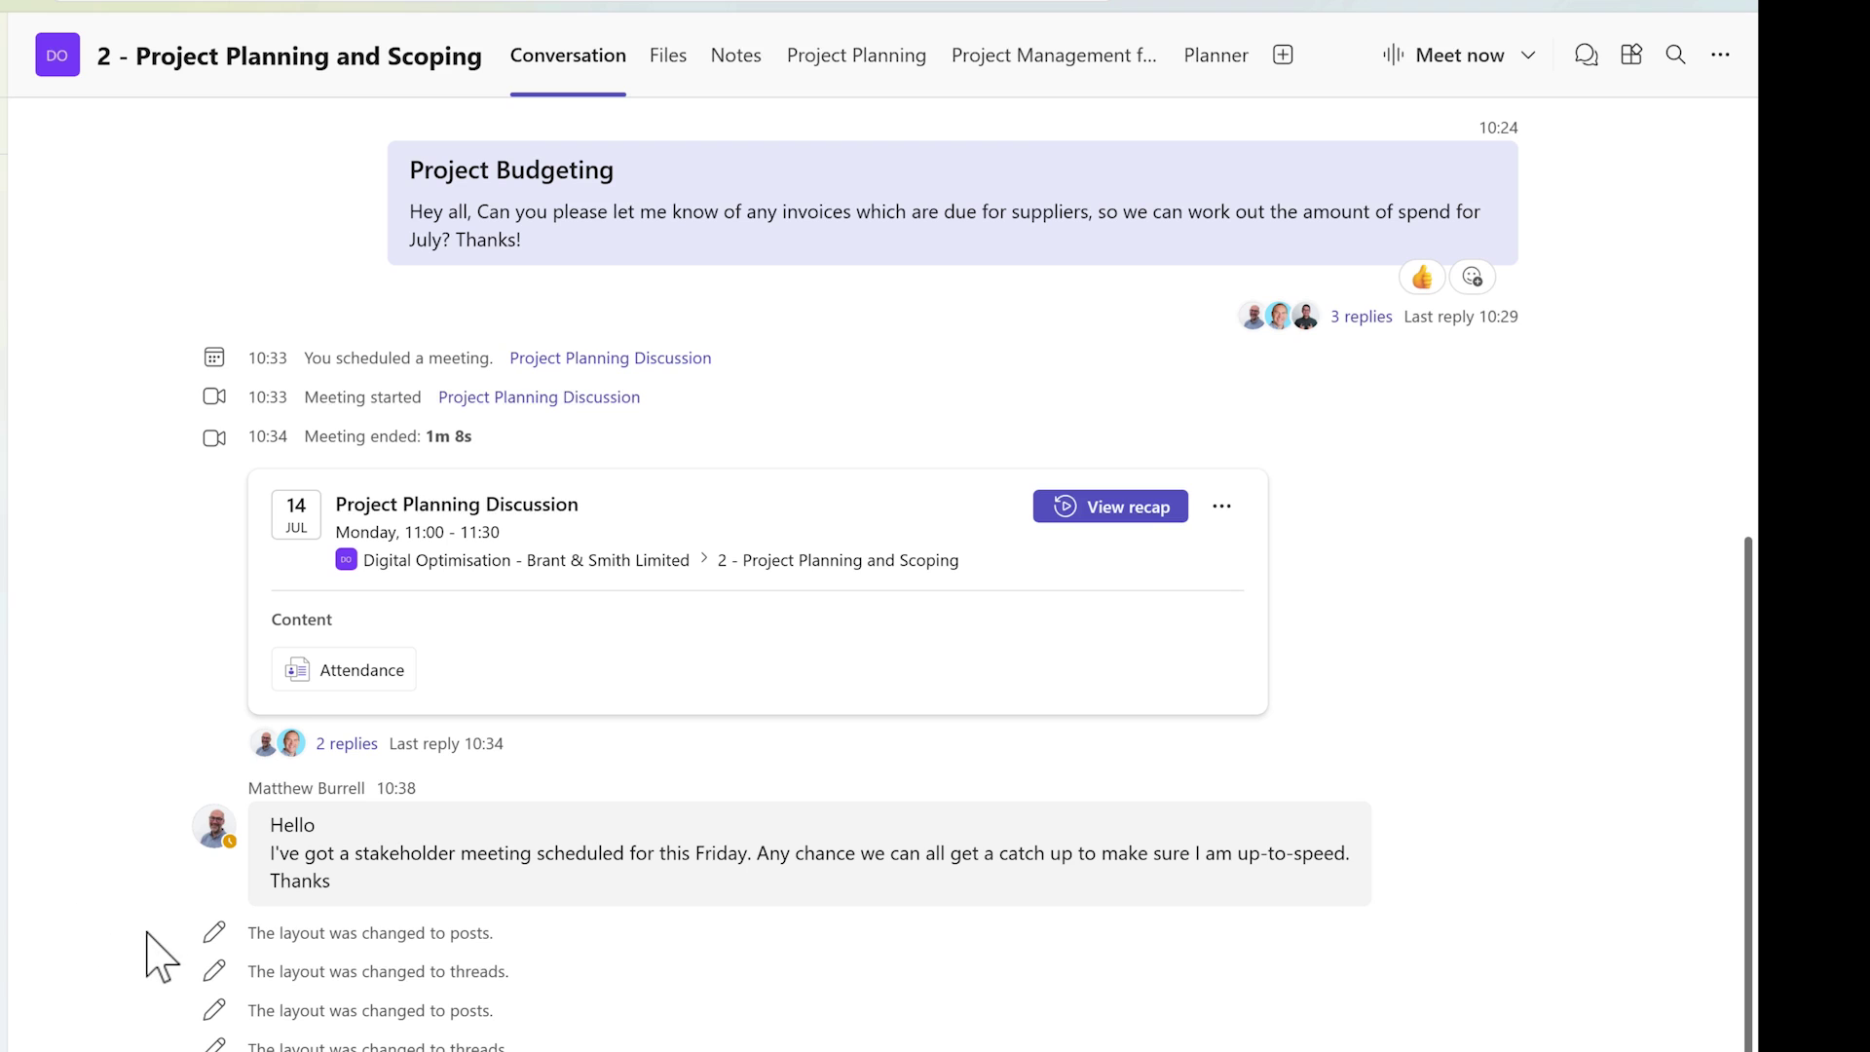
{"action": "mouse_move", "coordinate": [455, 869]}
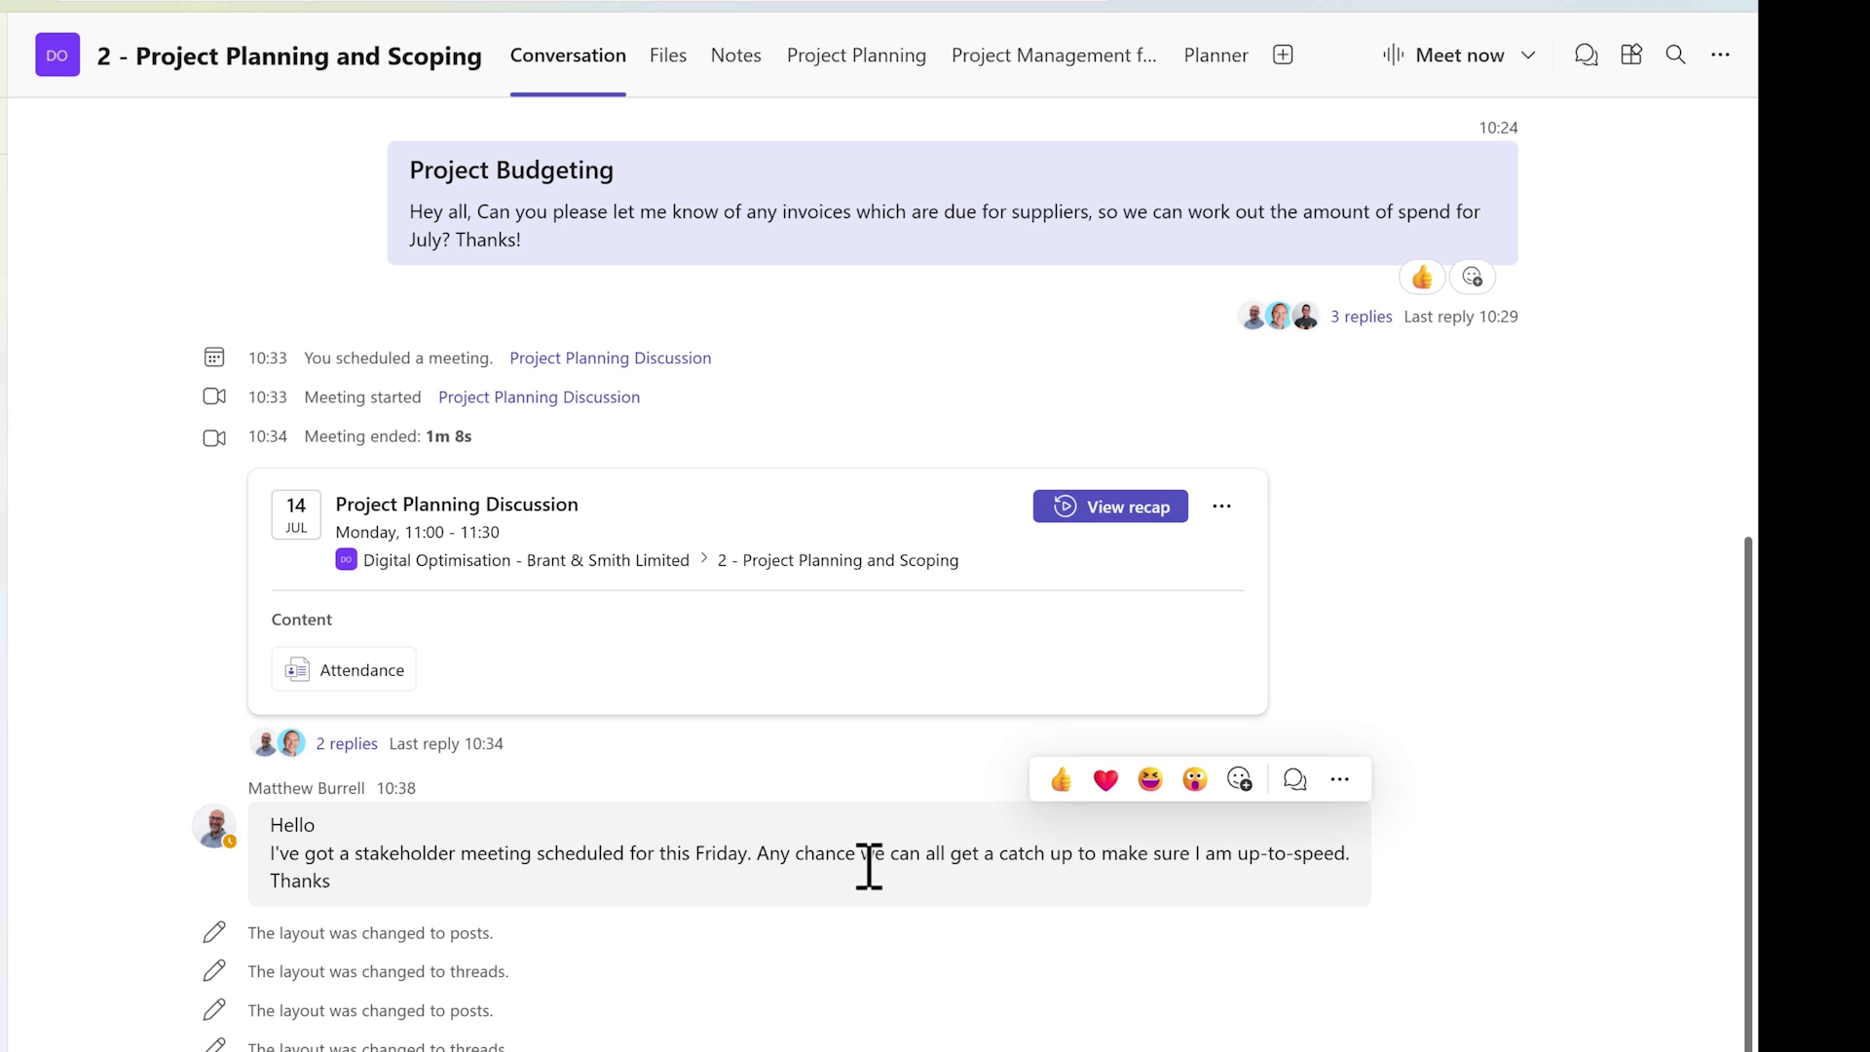
{"action": "left_click", "coordinate": [1341, 782]}
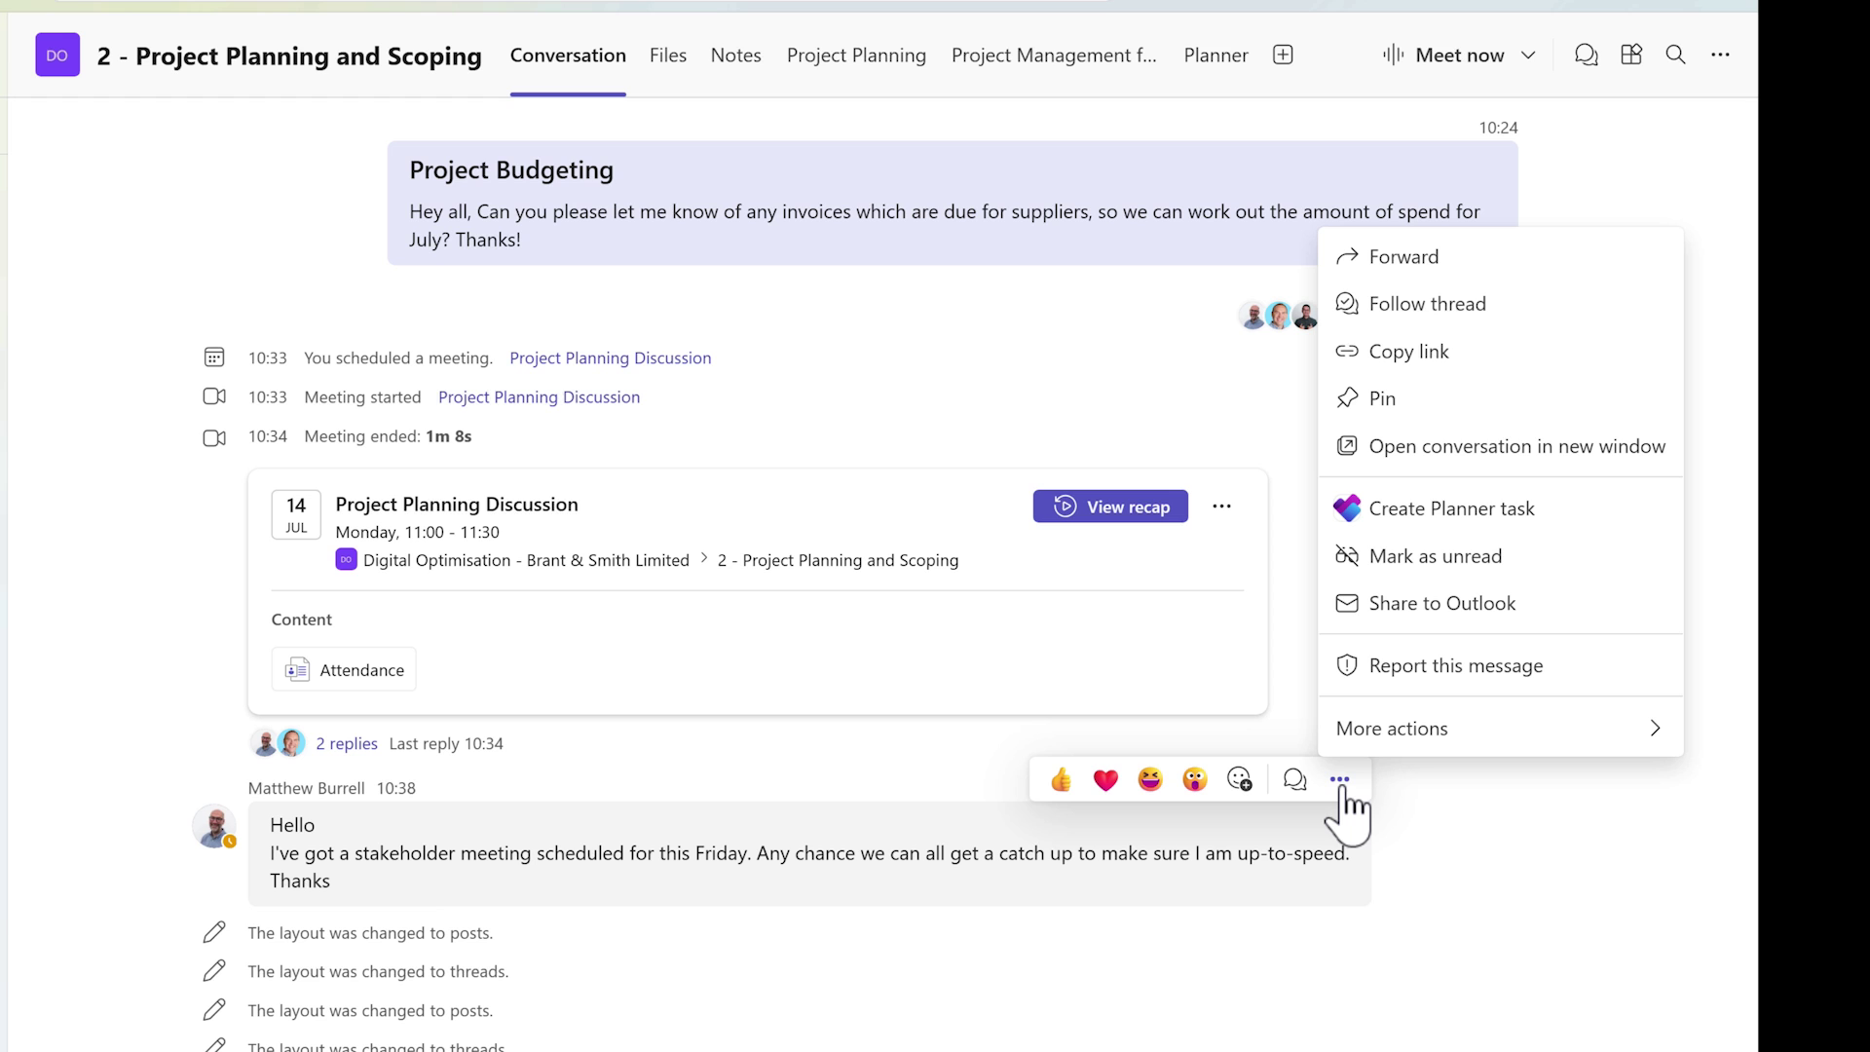
{"action": "left_click", "coordinate": [1482, 310]}
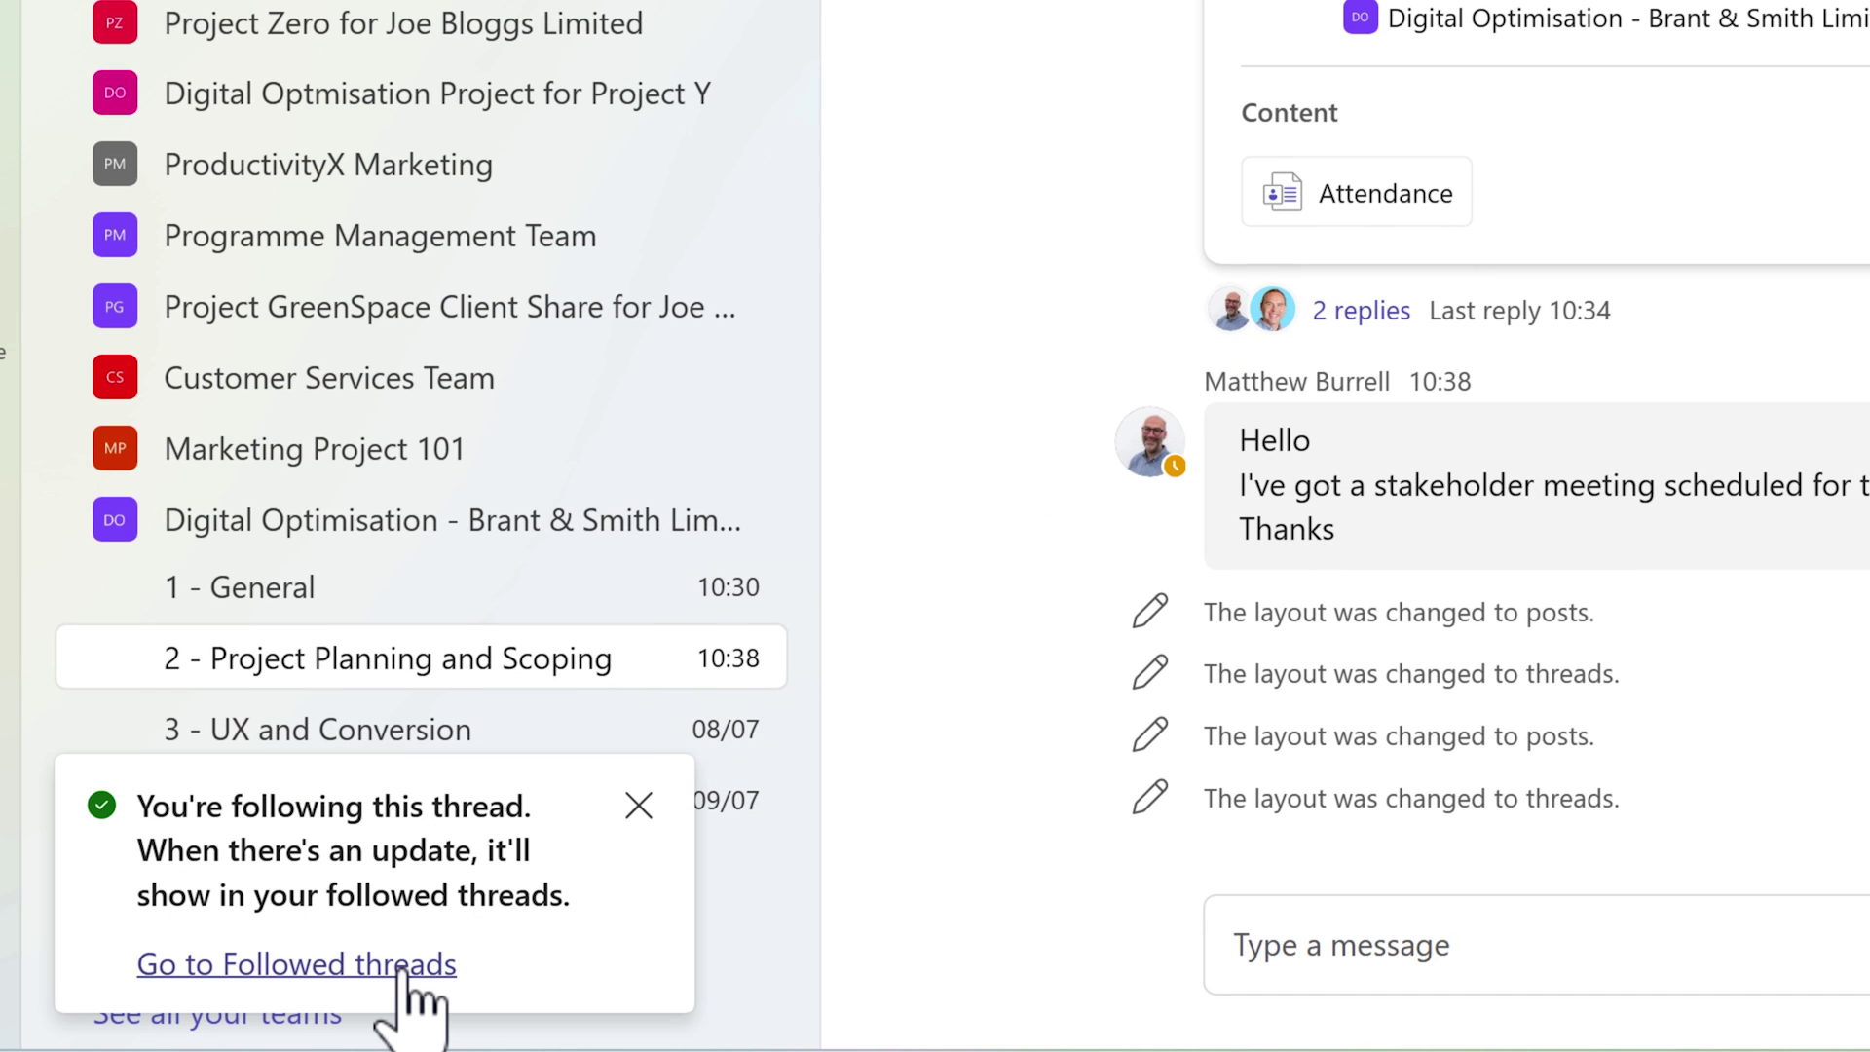
Step: Go to the followed threads and view the newly followed stakeholder meeting thread
{"action": "left_click", "coordinate": [401, 964]}
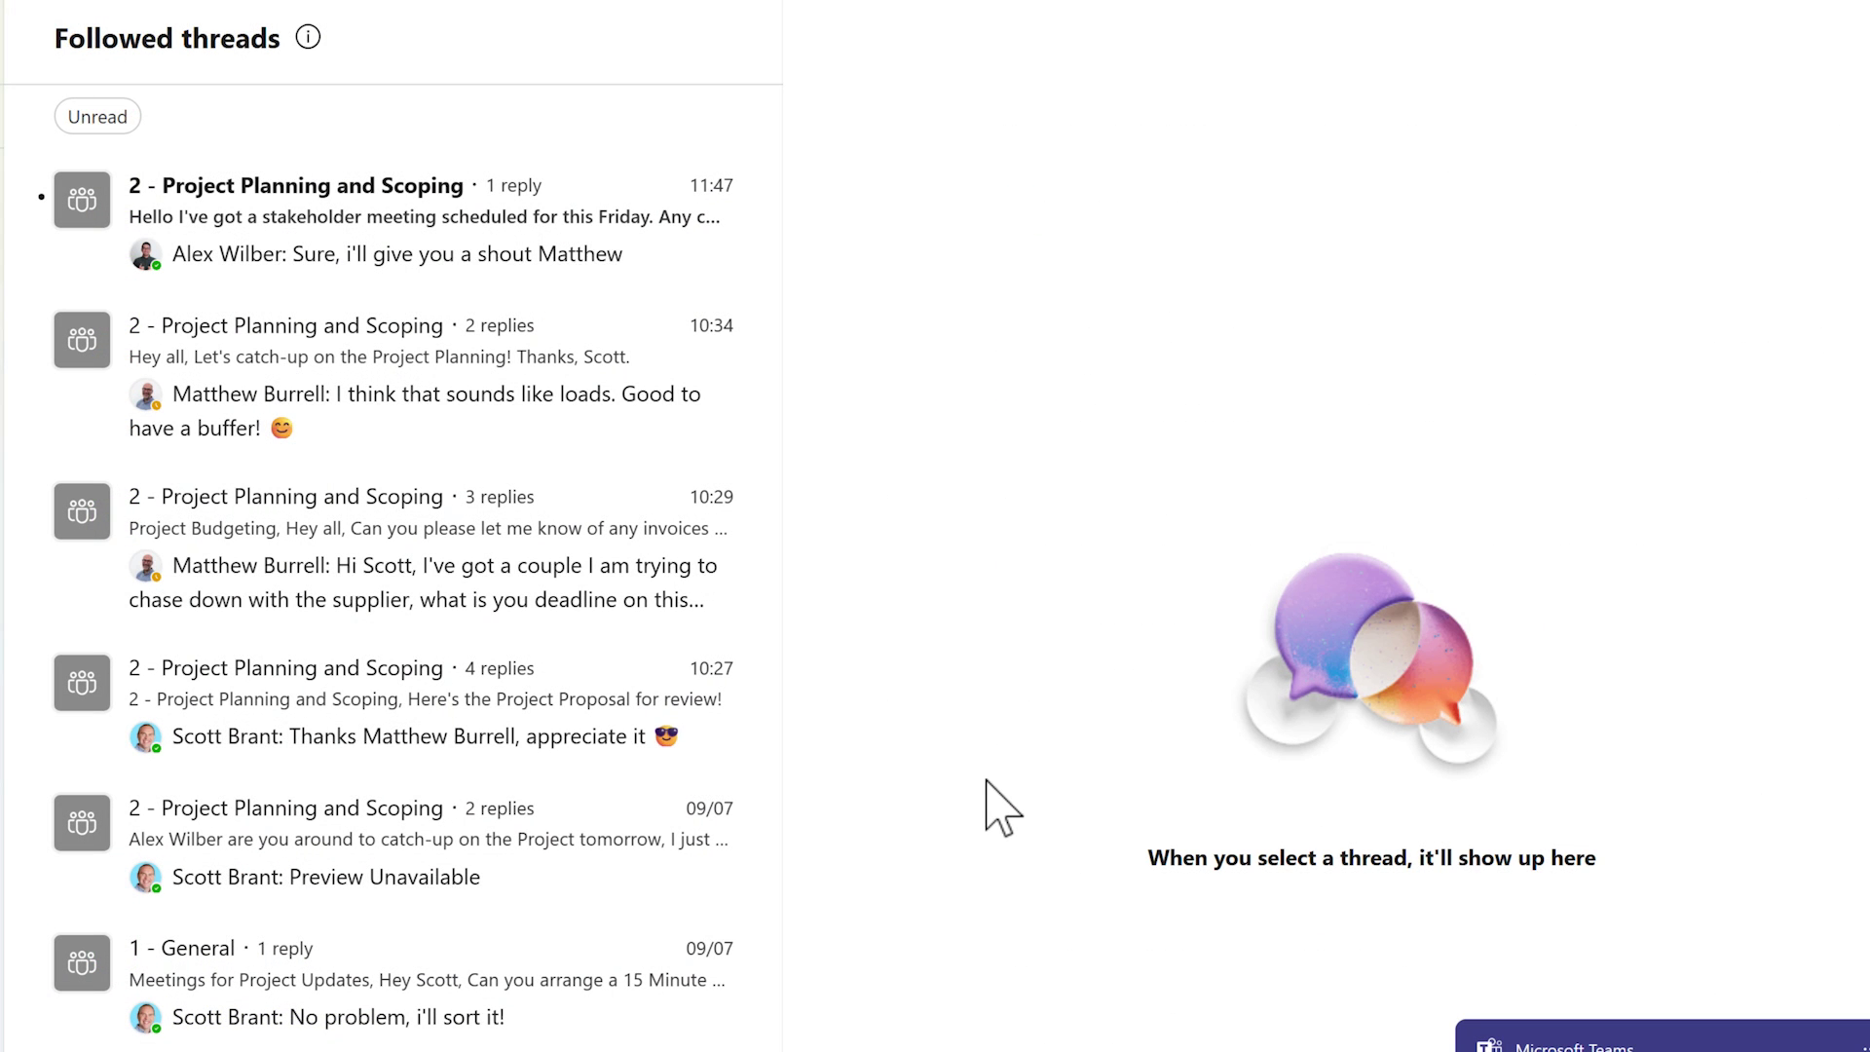
{"action": "left_click", "coordinate": [441, 251]}
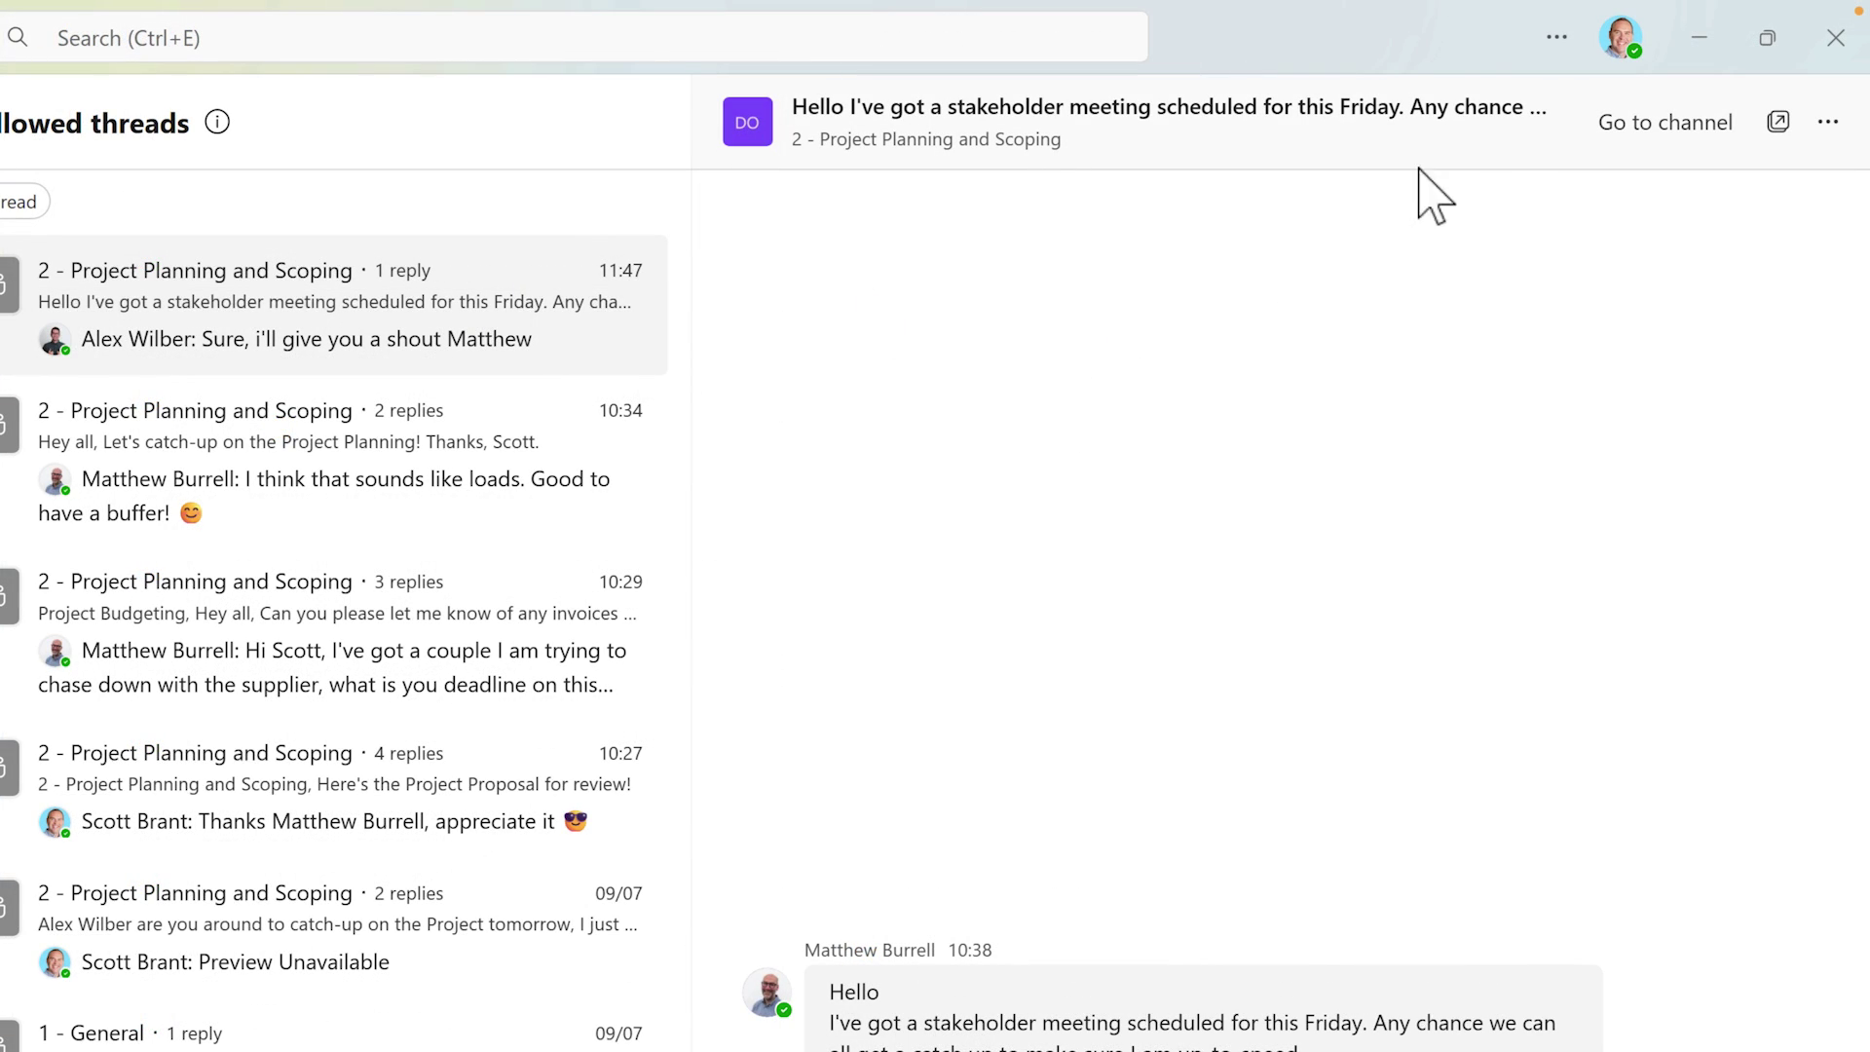
{"action": "left_click", "coordinate": [1556, 39]}
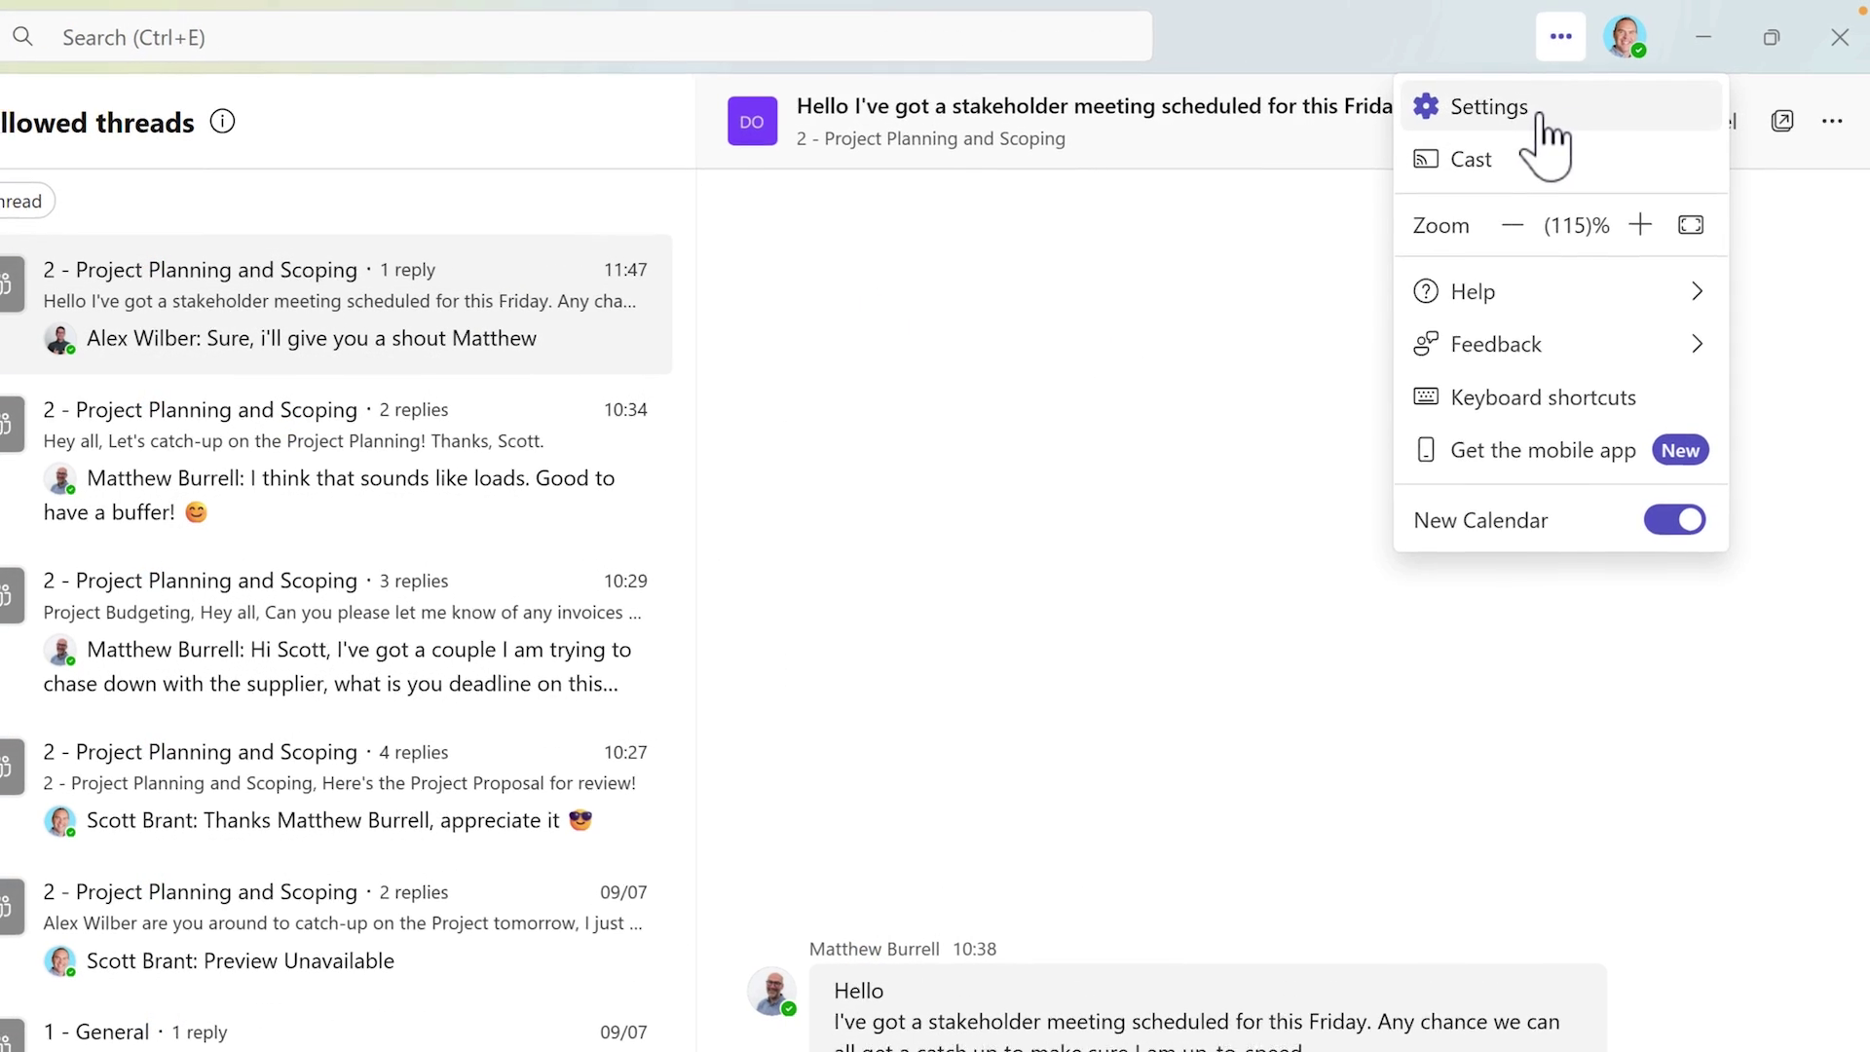
{"action": "left_click", "coordinate": [1544, 121]}
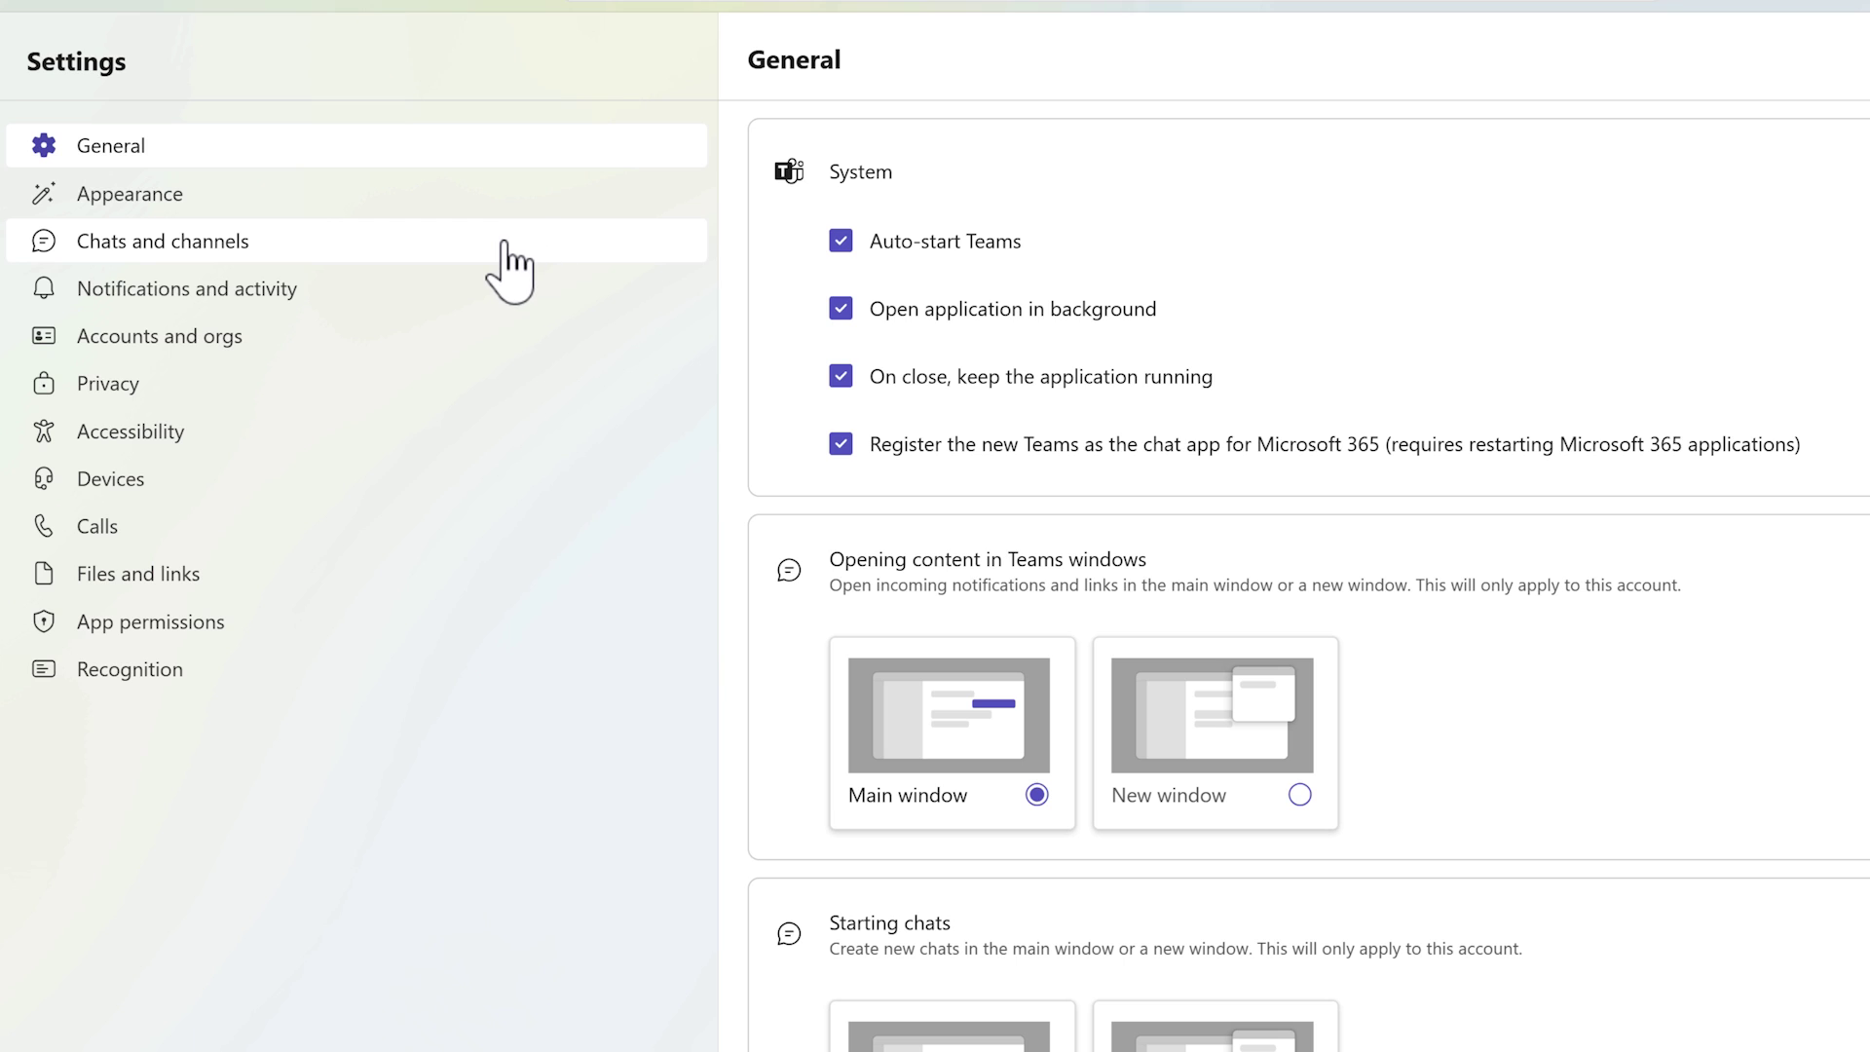
{"action": "left_click", "coordinate": [509, 268]}
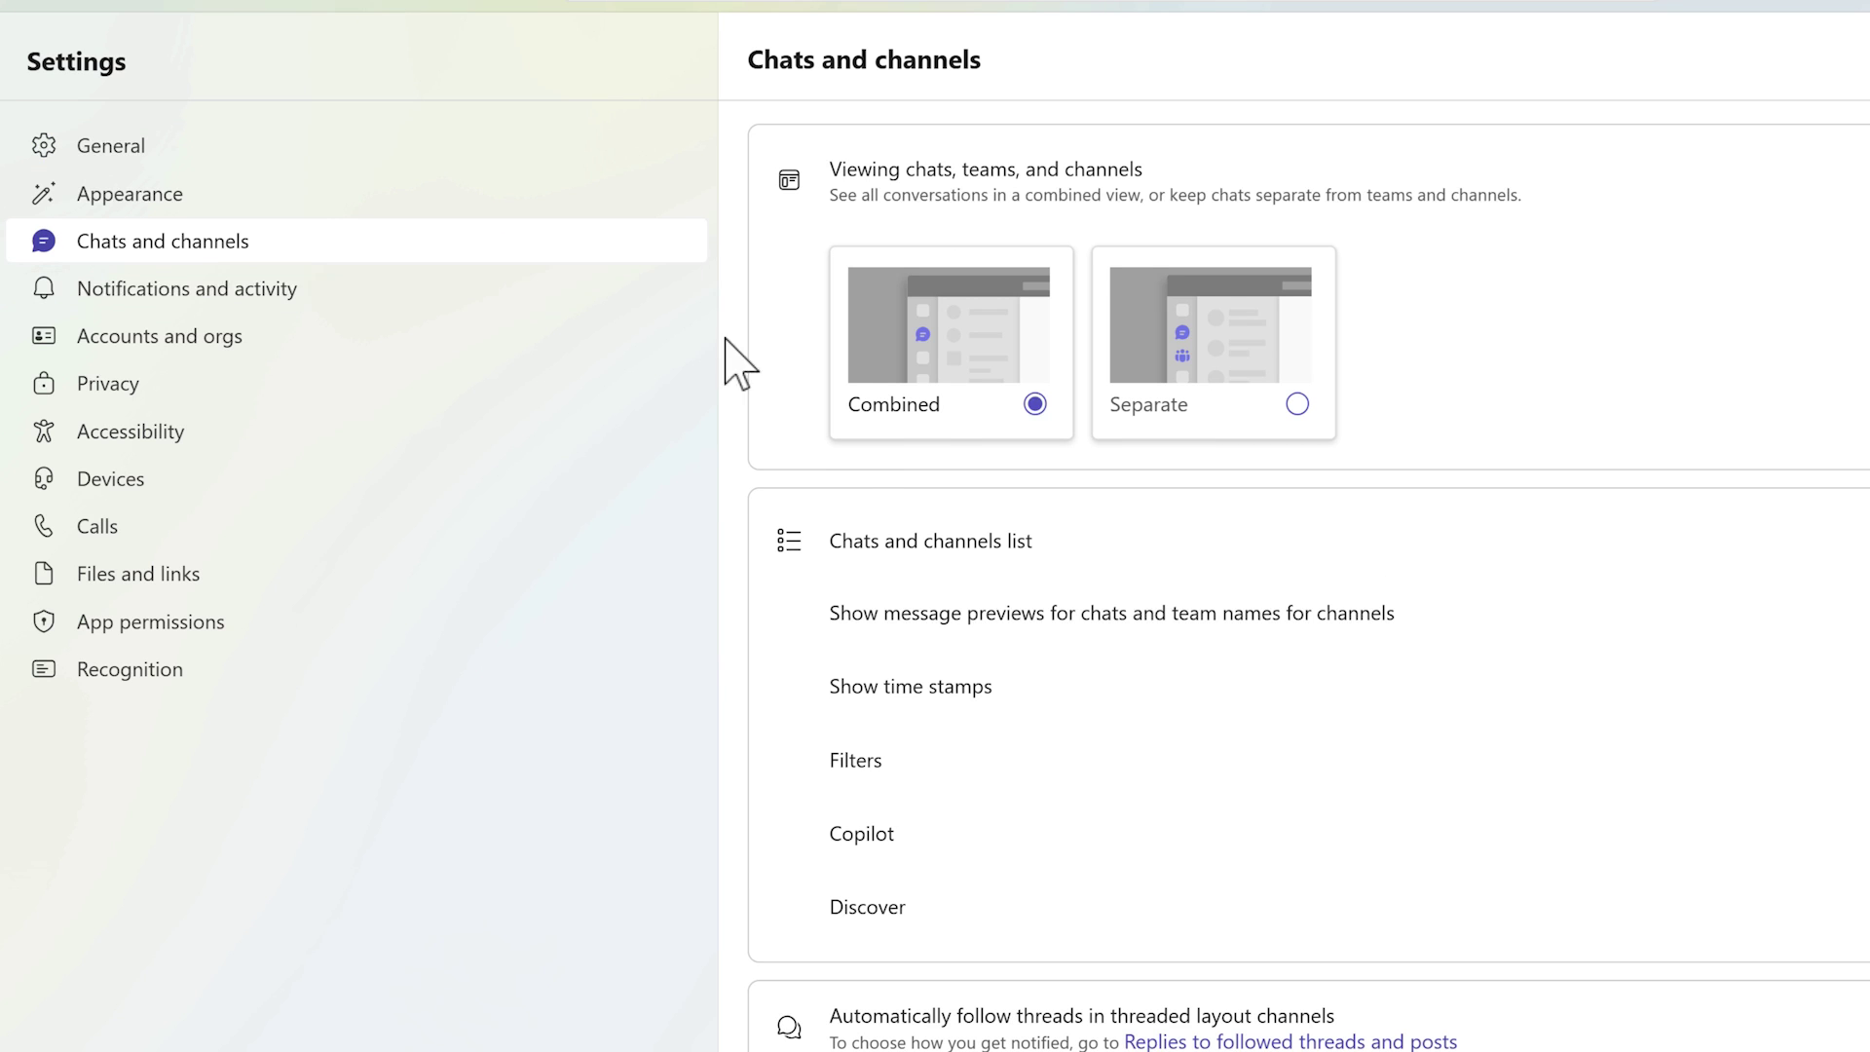
{"action": "scroll", "coordinate": [864, 597], "scroll_direction": "down", "scroll_amount": 5}
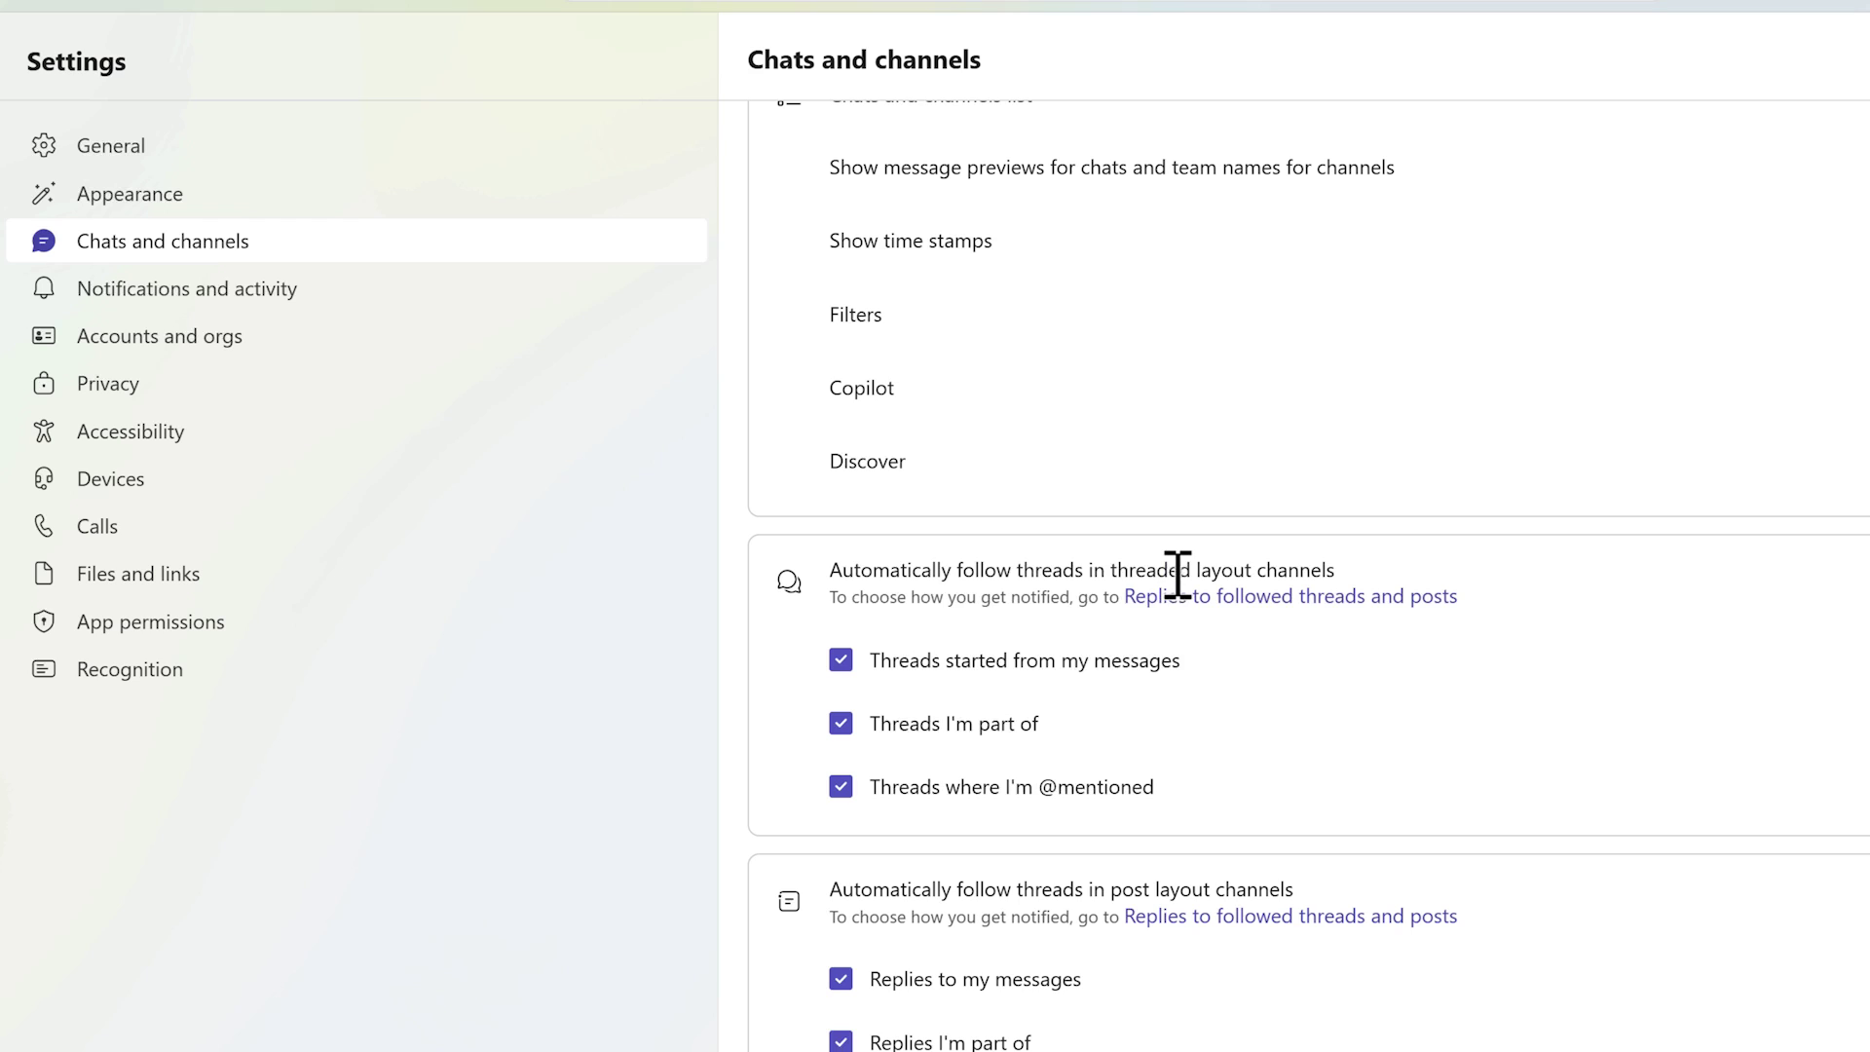
{"action": "left_click", "coordinate": [839, 662]}
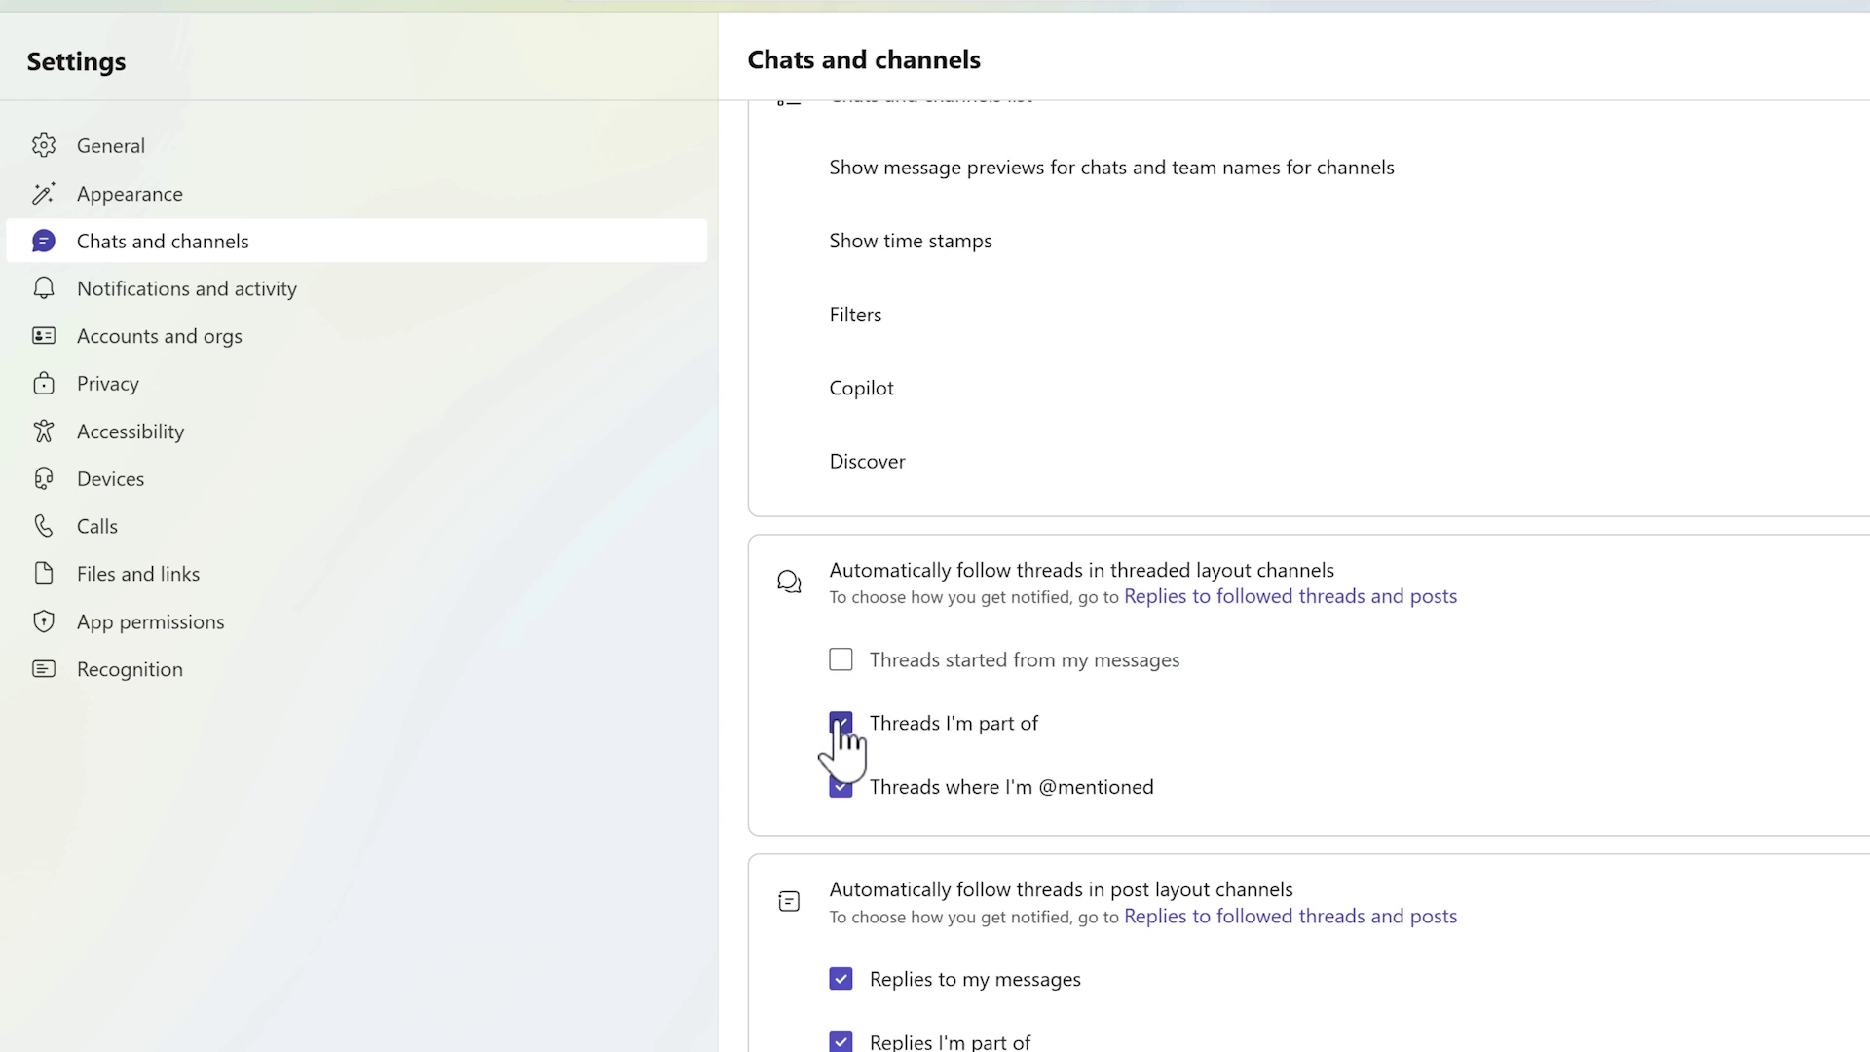
{"action": "left_click", "coordinate": [841, 788]}
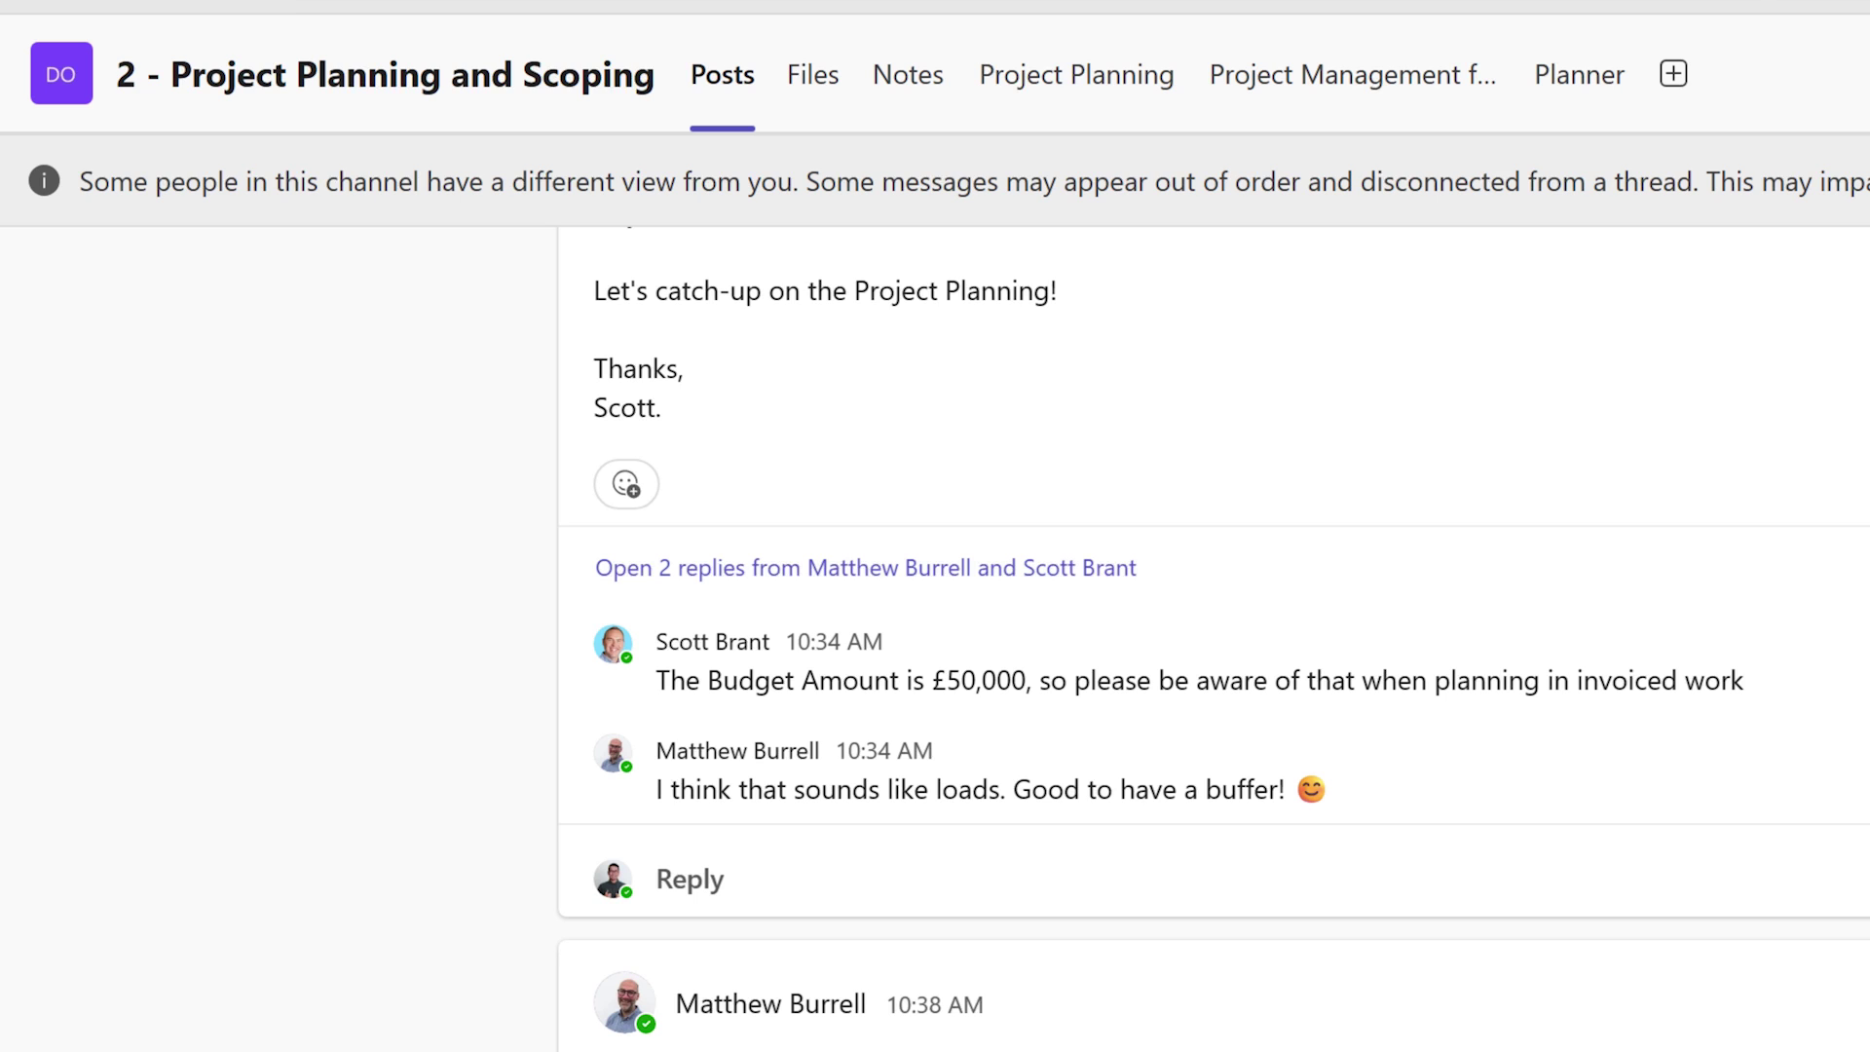
Step: Look through the earlier posts and their replies in the Posts view of the 2 - Project Planning and Scoping channel
{"action": "scroll", "coordinate": [1212, 638], "scroll_direction": "up", "scroll_amount": 10}
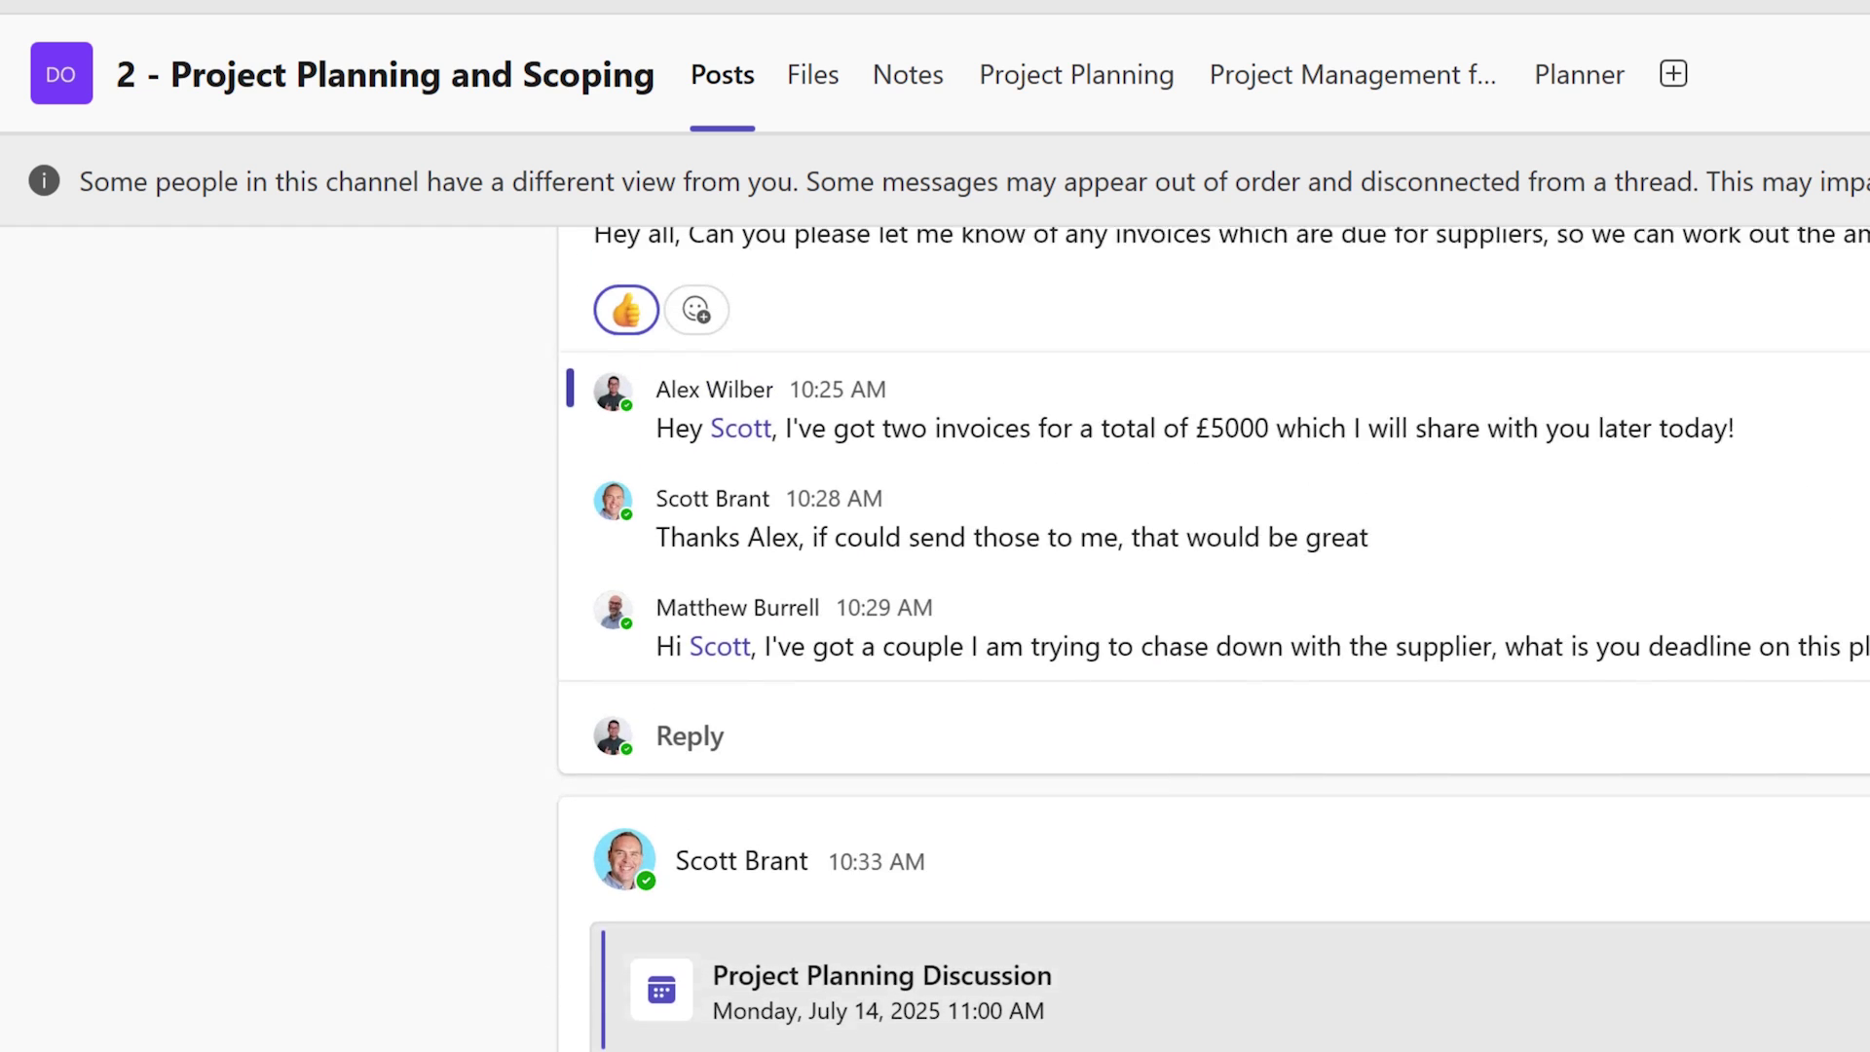
{"action": "scroll", "coordinate": [1213, 638], "scroll_direction": "up", "scroll_amount": 7}
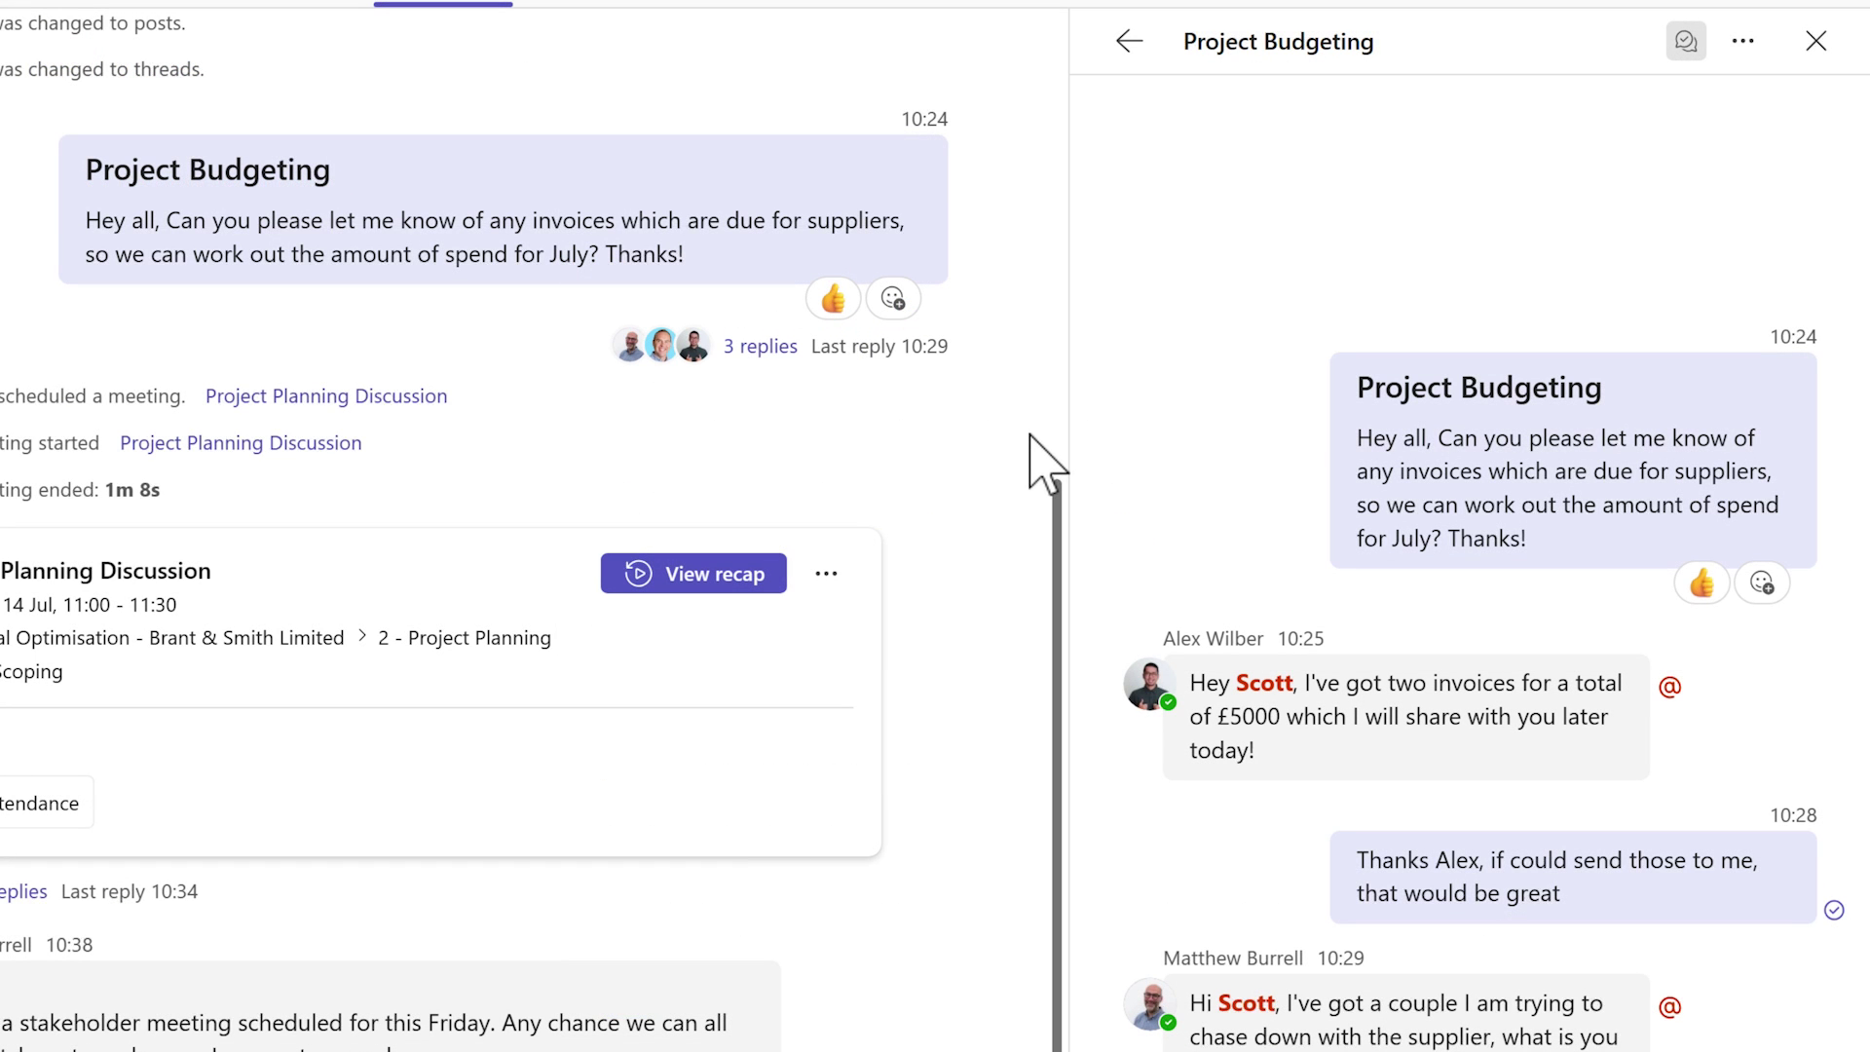
Step: Open the Project Budgeting thread in a new window, review its messages and close the window
{"action": "left_click", "coordinate": [1744, 56]}
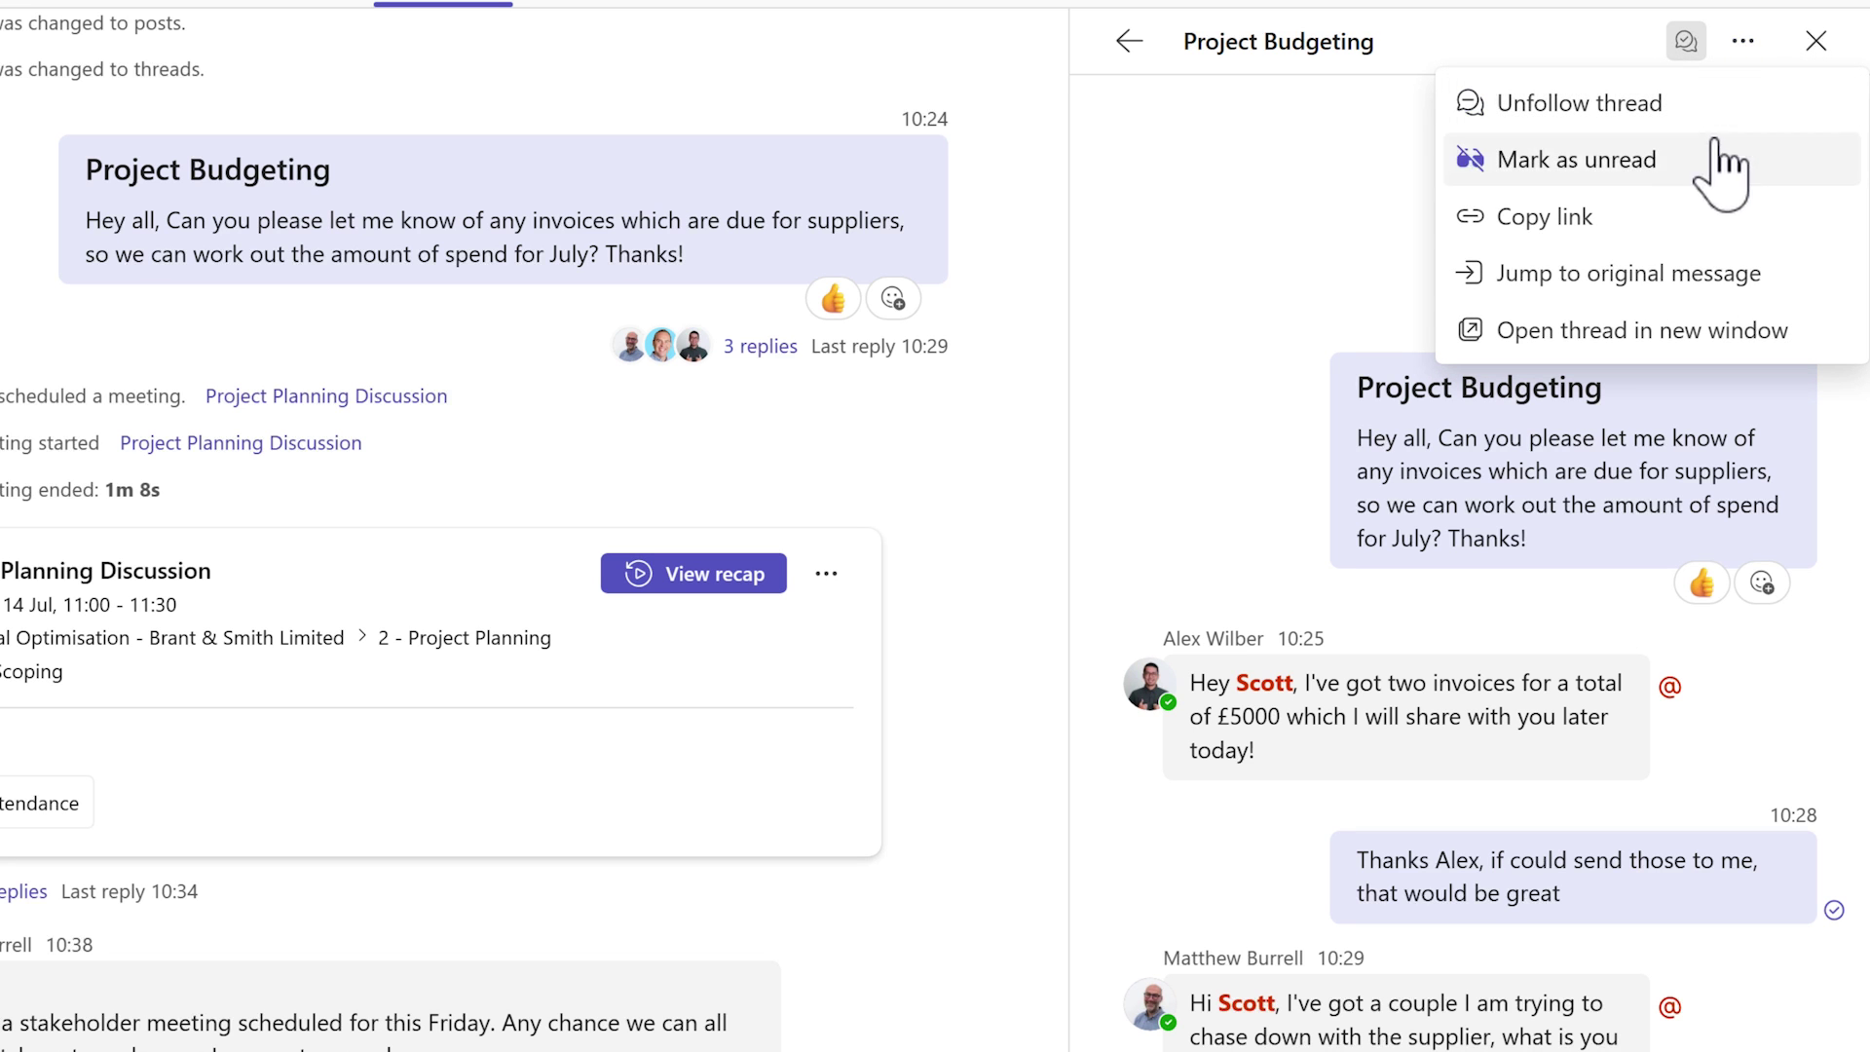
{"action": "left_click", "coordinate": [1653, 333]}
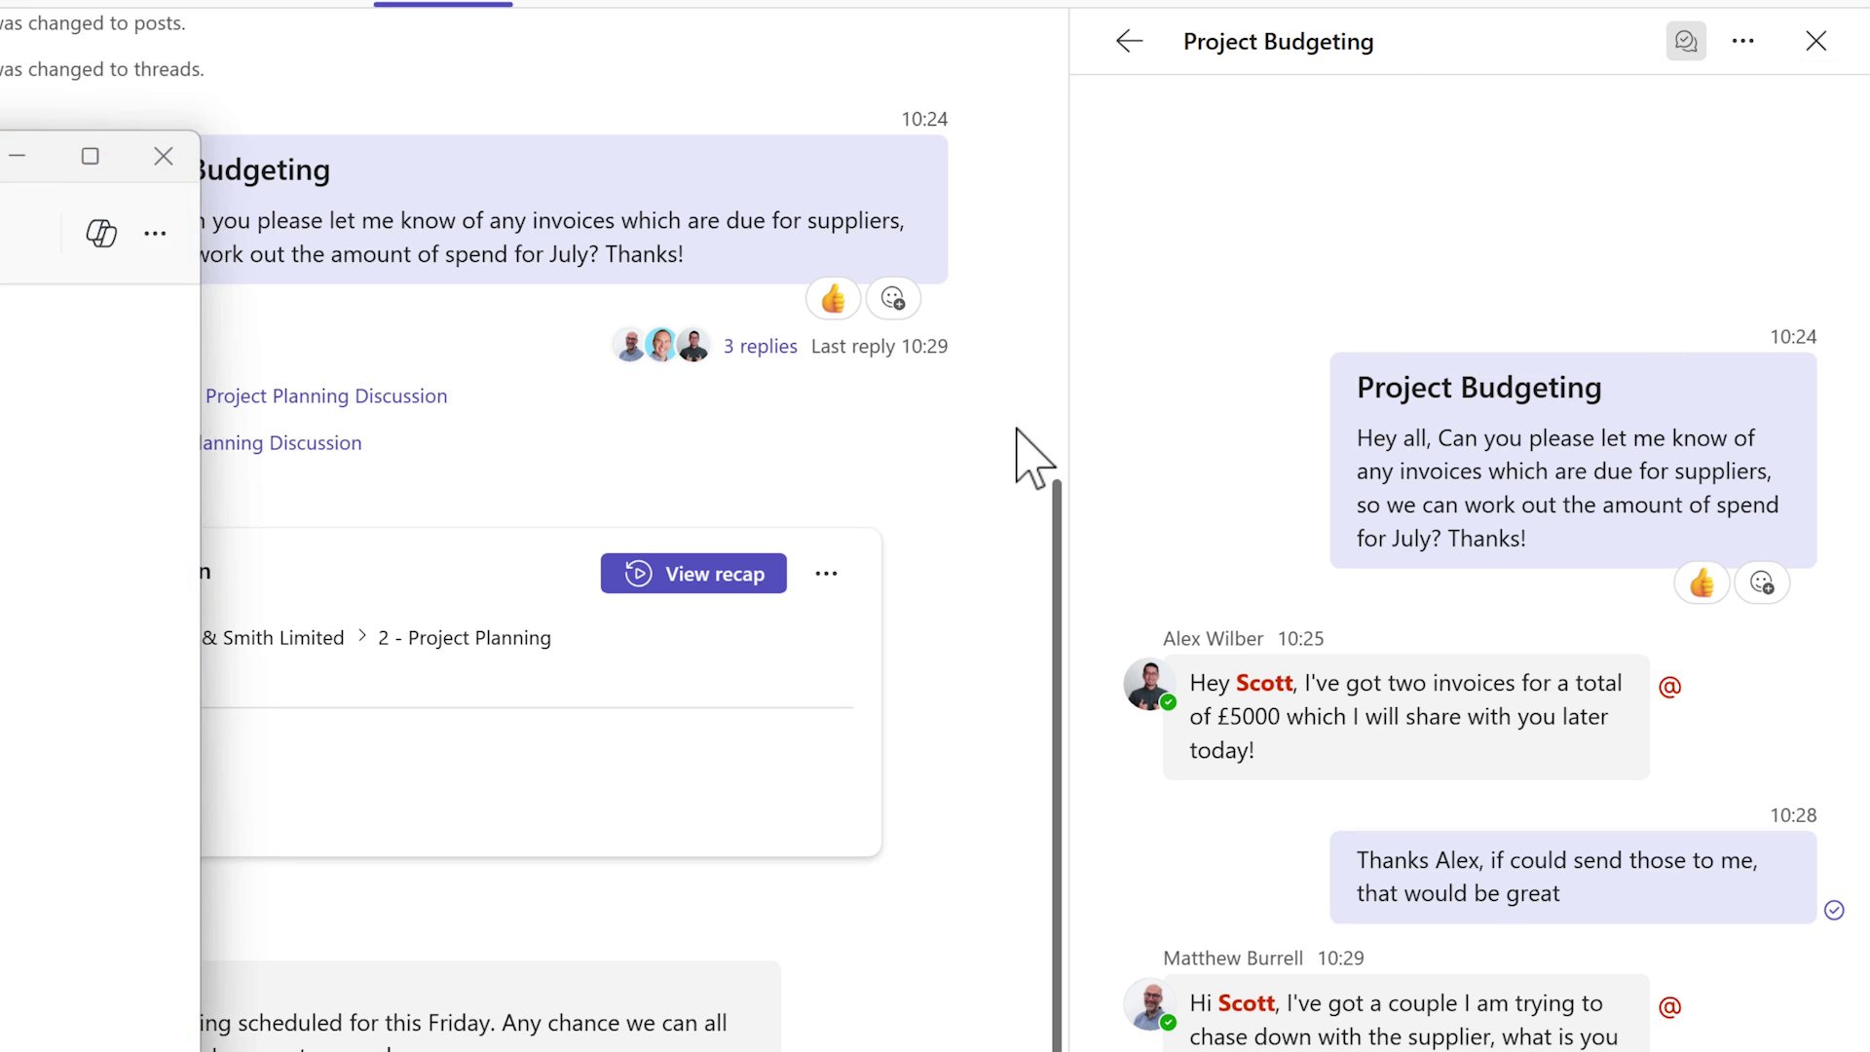
{"action": "scroll", "coordinate": [1196, 502], "scroll_direction": "up", "scroll_amount": 2}
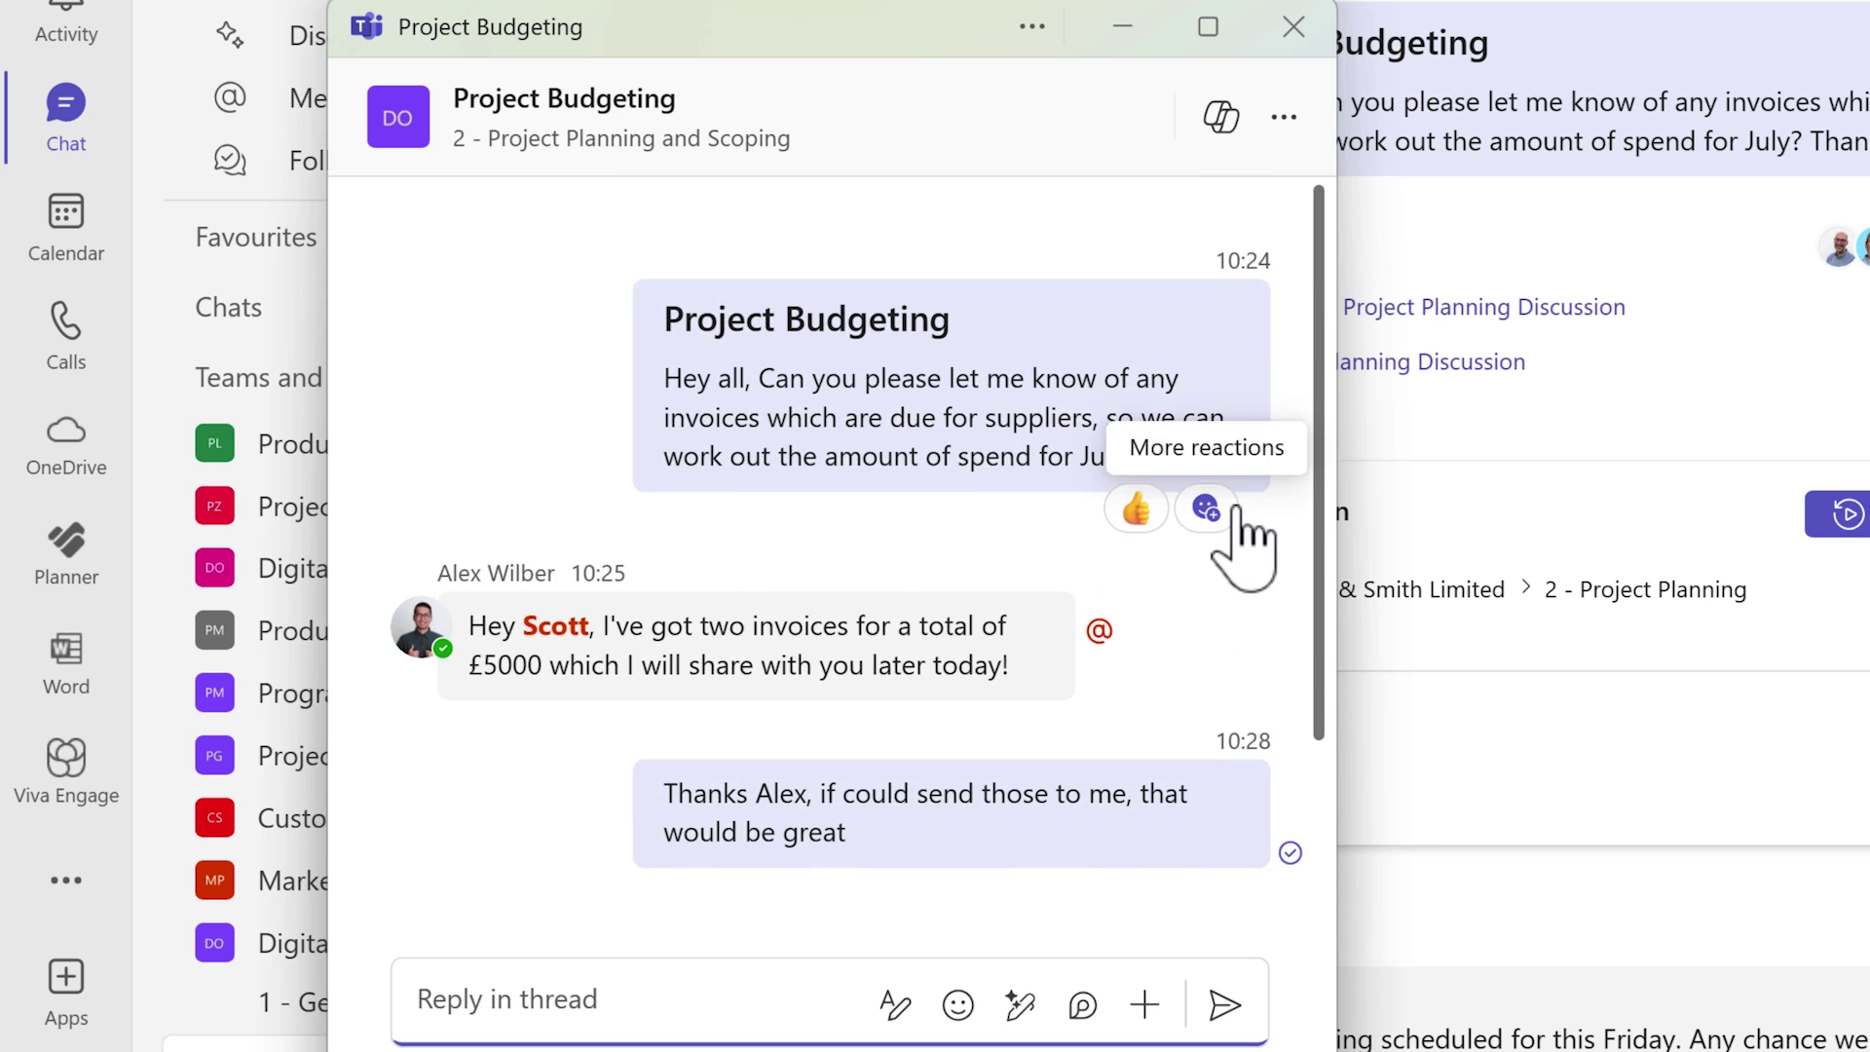
{"action": "scroll", "coordinate": [1222, 516], "scroll_direction": "down", "scroll_amount": 2}
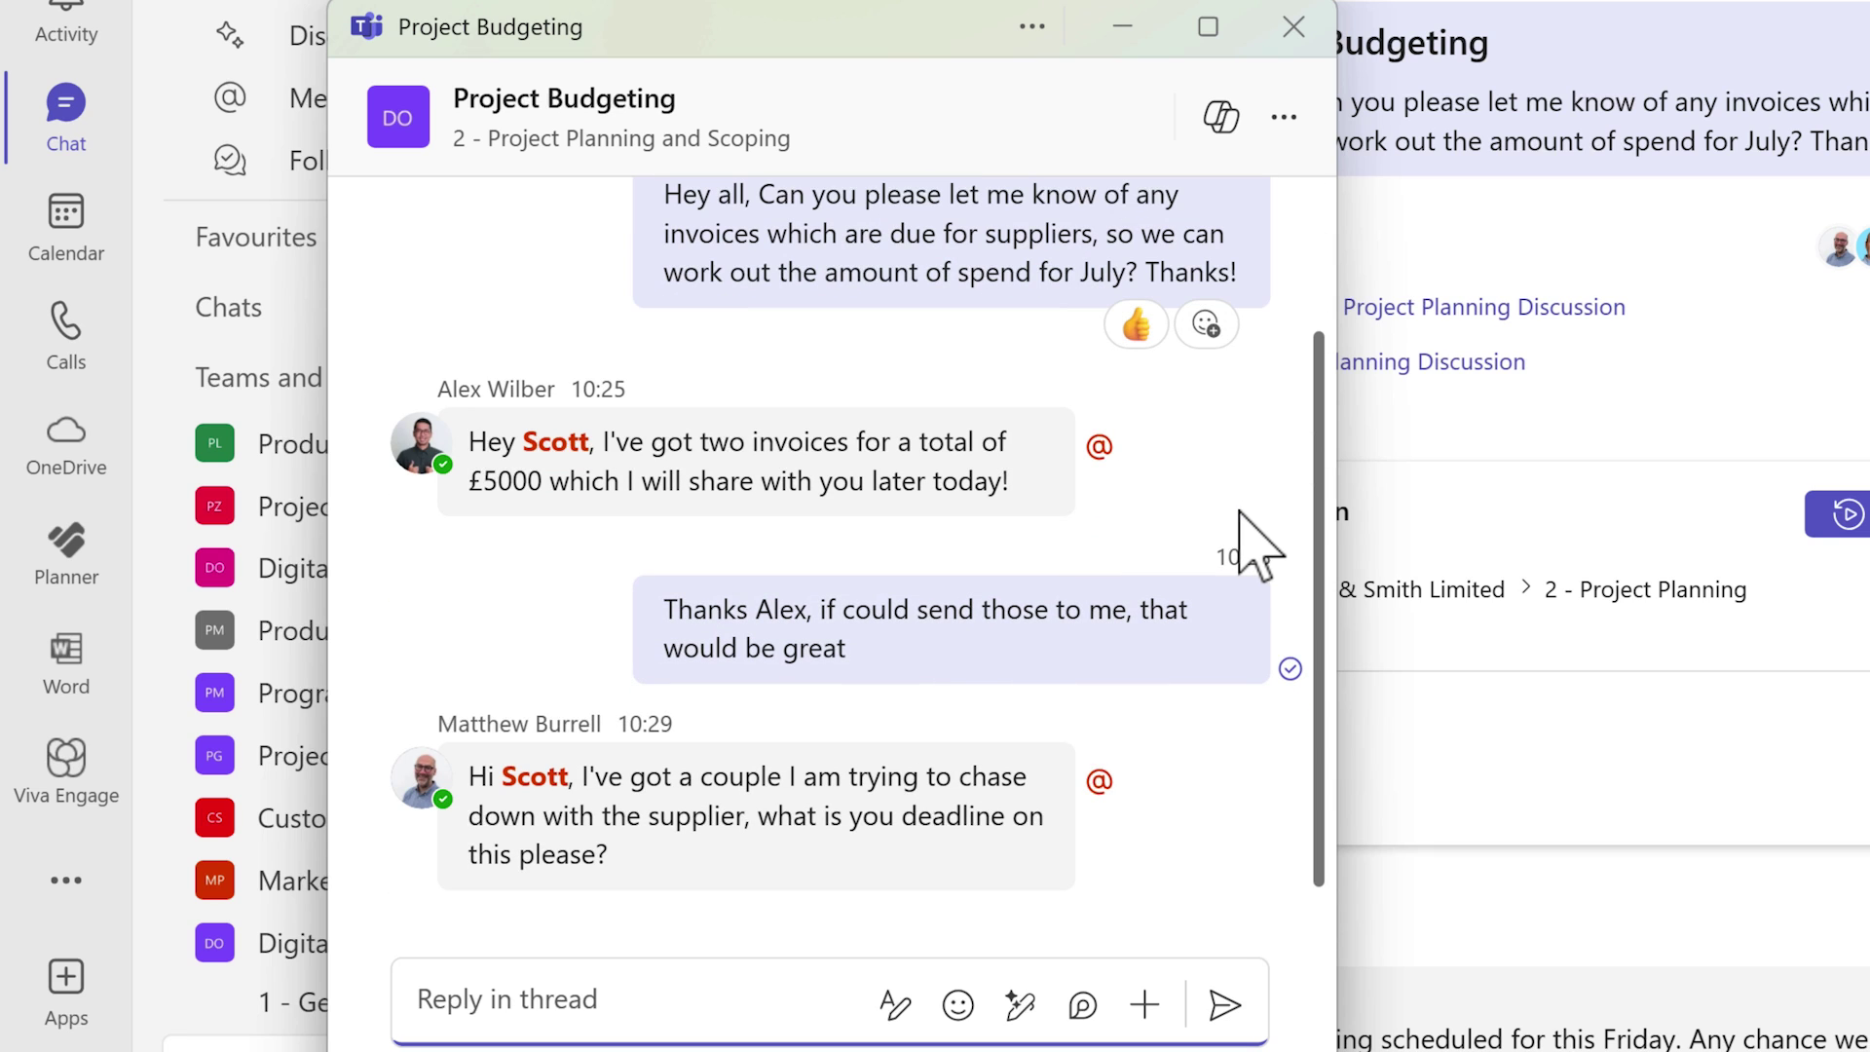
{"action": "left_click", "coordinate": [1293, 27]}
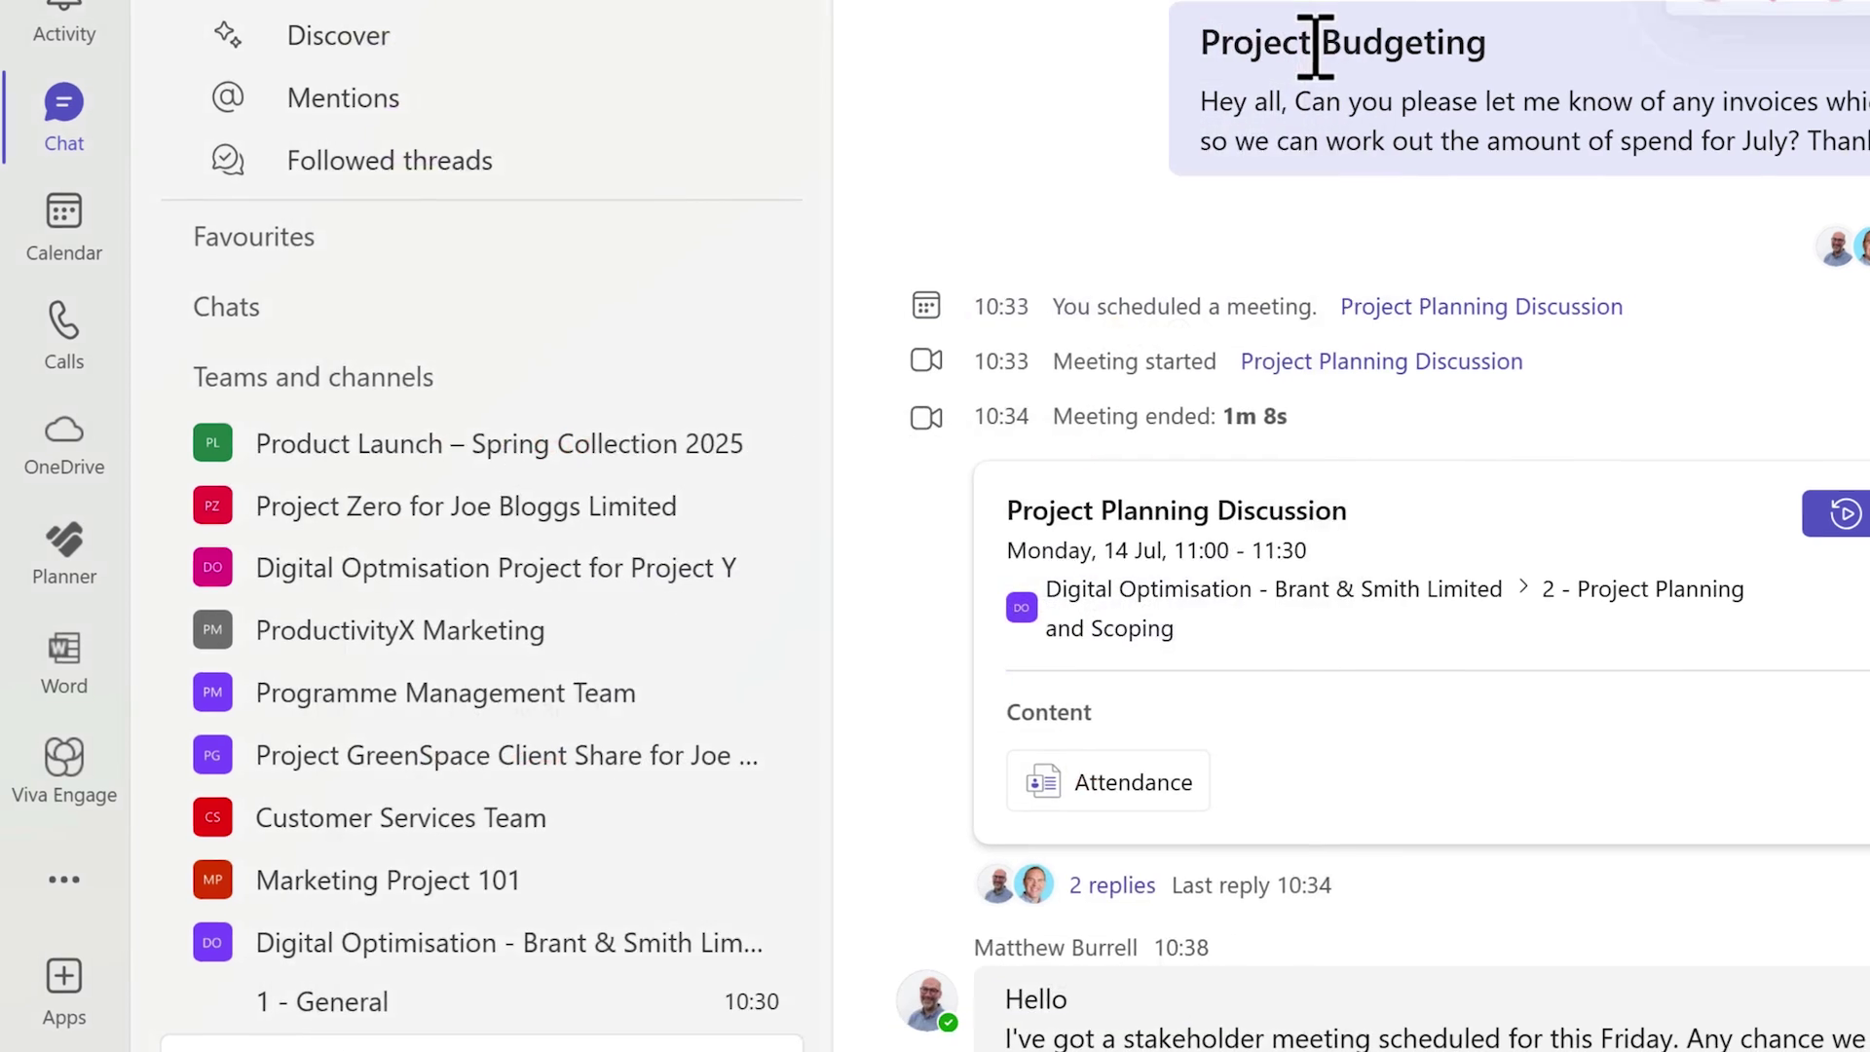